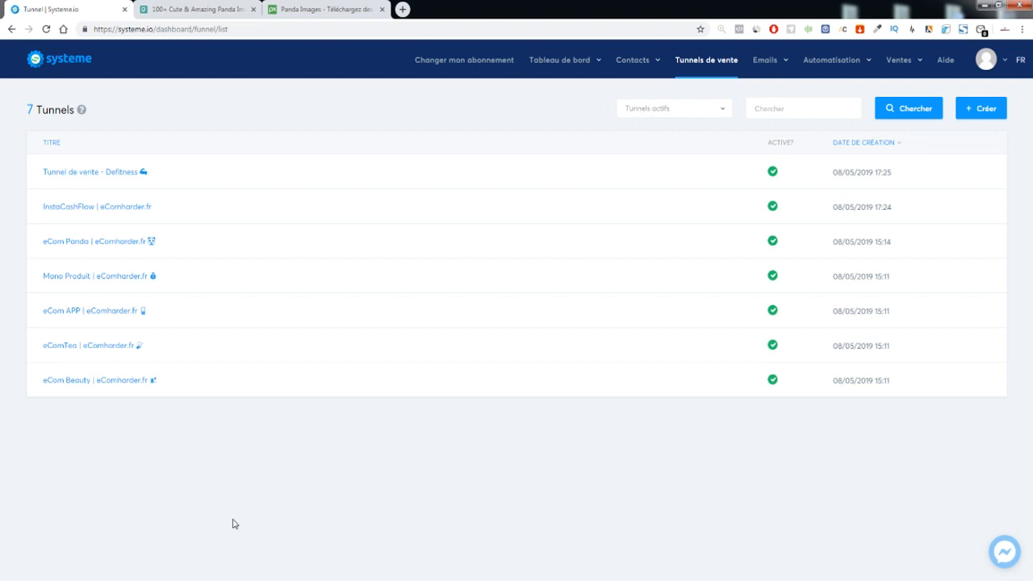
{"action": "left_click_drag", "start_coordinate": [105, 115], "coordinate": [42, 108]}
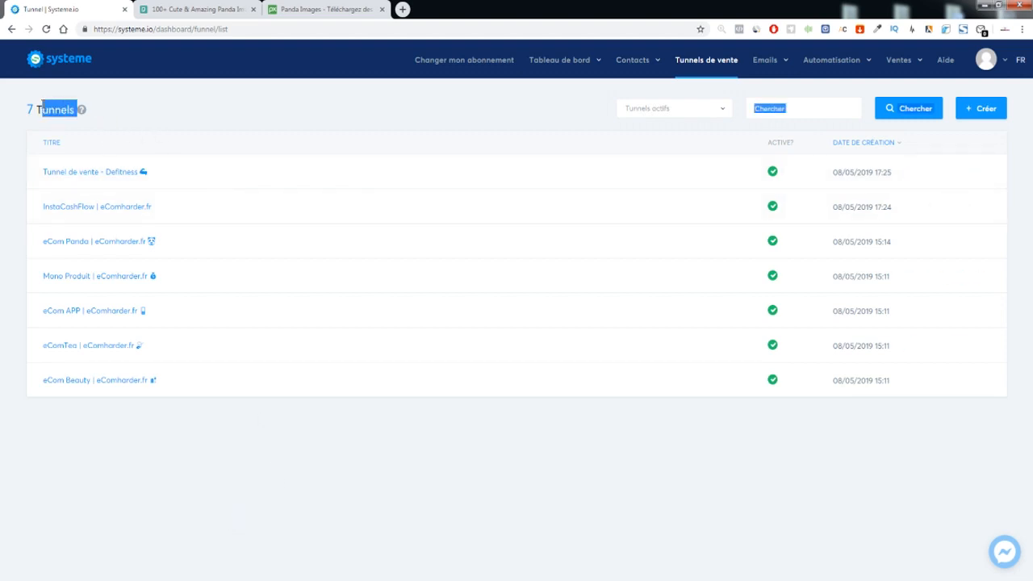
{"action": "left_click", "coordinate": [130, 113]}
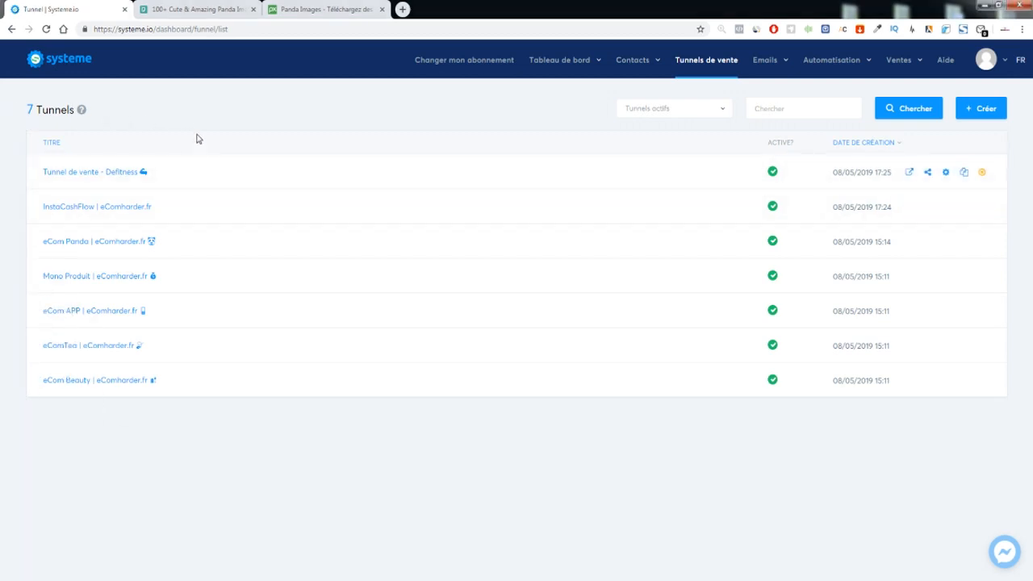
{"action": "left_click", "coordinate": [980, 108]}
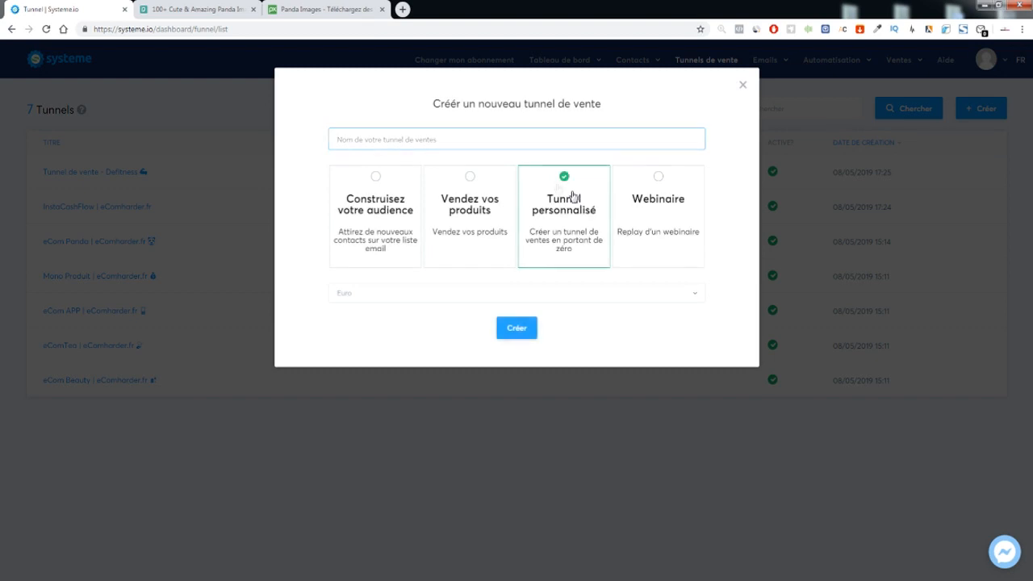
{"action": "left_click", "coordinate": [388, 139]}
{"action": "type", "text": "Page"}
{"action": "key", "text": "BackSpace"}
{"action": "key", "text": "BackSpace"}
{"action": "key", "text": "BackSpace"}
{"action": "key", "text": "BackSpace"}
{"action": "type", "text": "Tunnel de vente"}
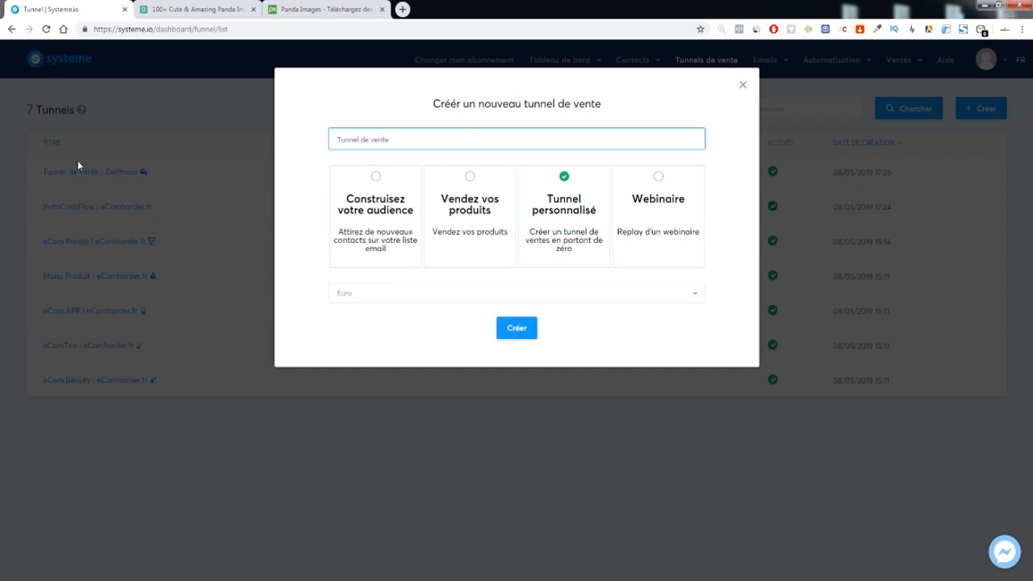
{"action": "left_click", "coordinate": [89, 289]}
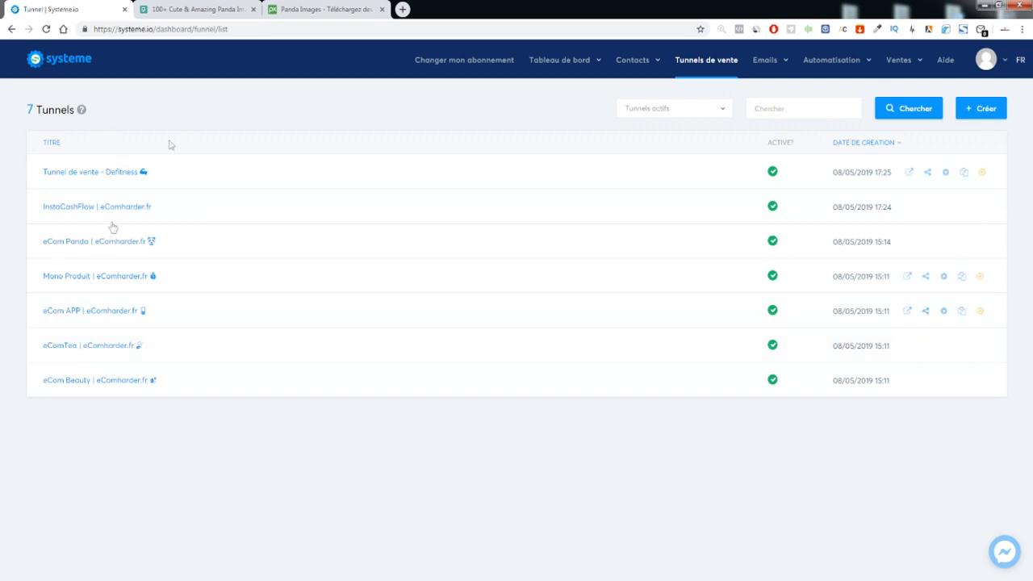
Create a new custom sales funnel (Tunnel personnalisé) named "Tunnel de vente" and dismiss the notification
{"action": "left_click", "coordinate": [999, 110]}
{"action": "left_click", "coordinate": [434, 145]}
{"action": "type", "text": "Tunnel"}
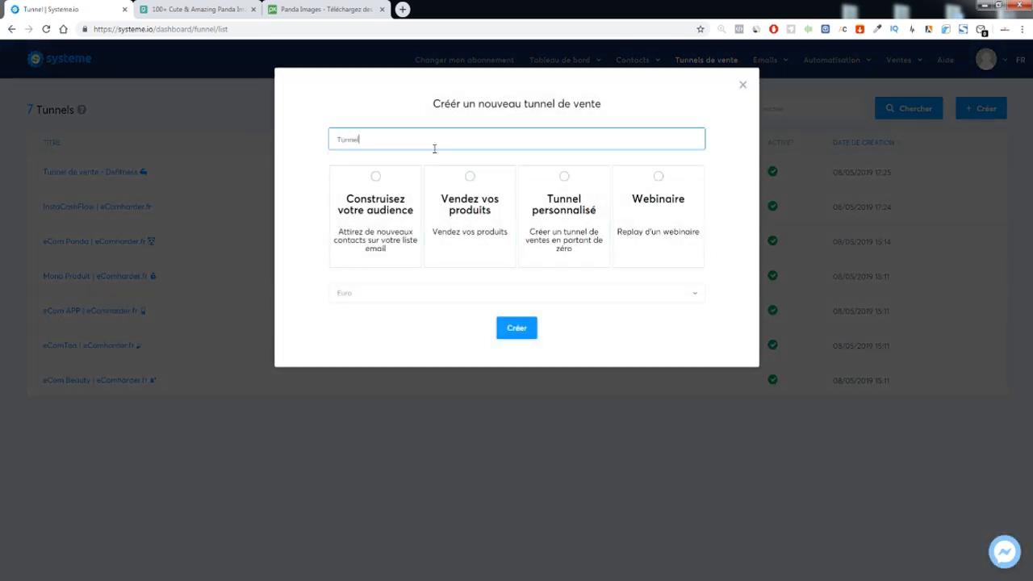
{"action": "type", "text": " en vente"}
{"action": "left_click", "coordinate": [602, 226]}
{"action": "left_click", "coordinate": [525, 330]}
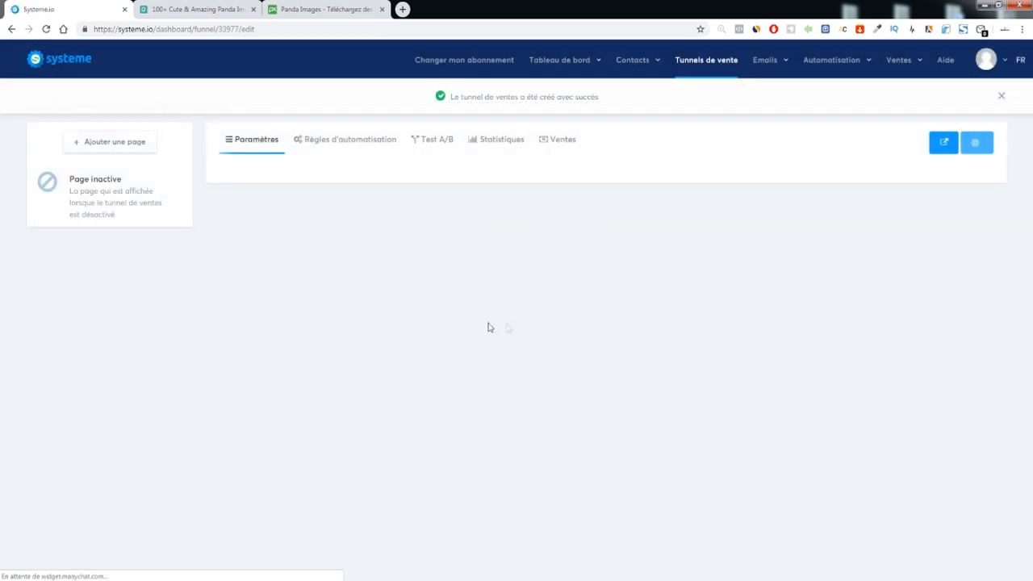
{"action": "left_click", "coordinate": [1003, 103]}
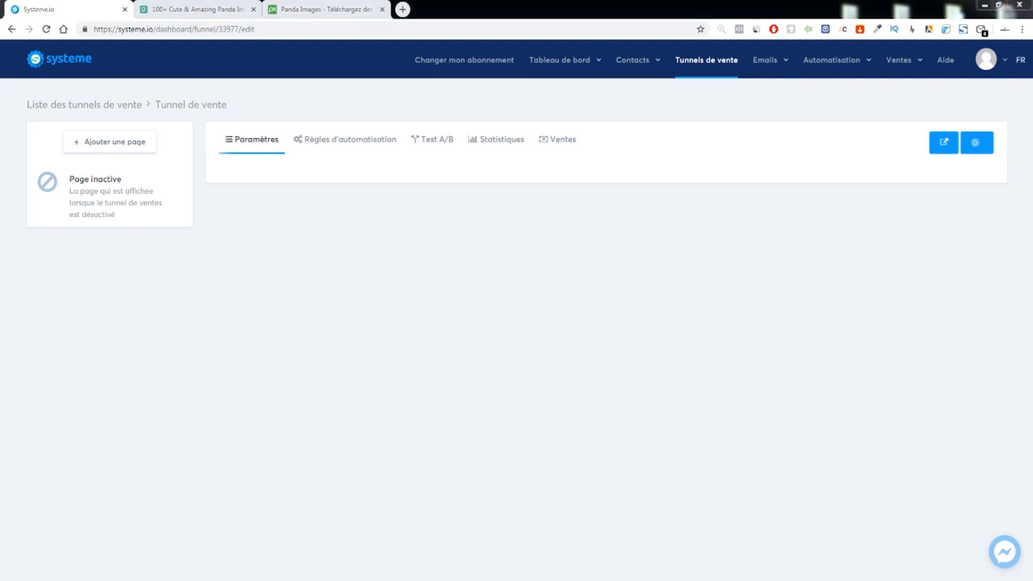
Add a capture page named "Capture" to the funnel
{"action": "left_click", "coordinate": [140, 145]}
{"action": "left_click", "coordinate": [461, 210]}
{"action": "left_click", "coordinate": [476, 279]}
{"action": "left_click", "coordinate": [484, 155]}
{"action": "type", "text": "Capture"}
{"action": "left_click", "coordinate": [450, 235]}
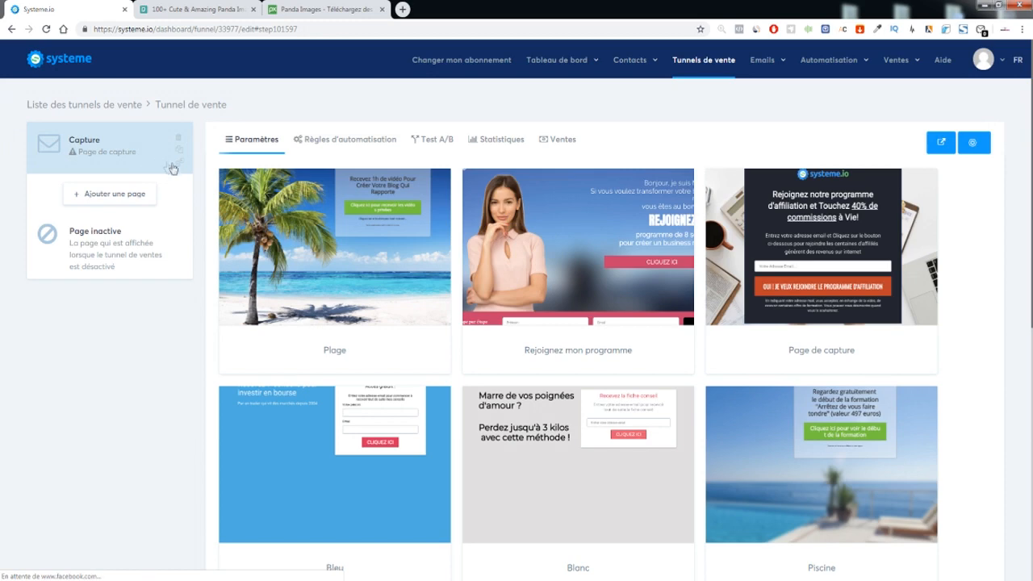
Browse the capture page templates and select the dark systeme.io "Page de capture" template for the affiliate programme
{"action": "mouse_move", "coordinate": [323, 192]}
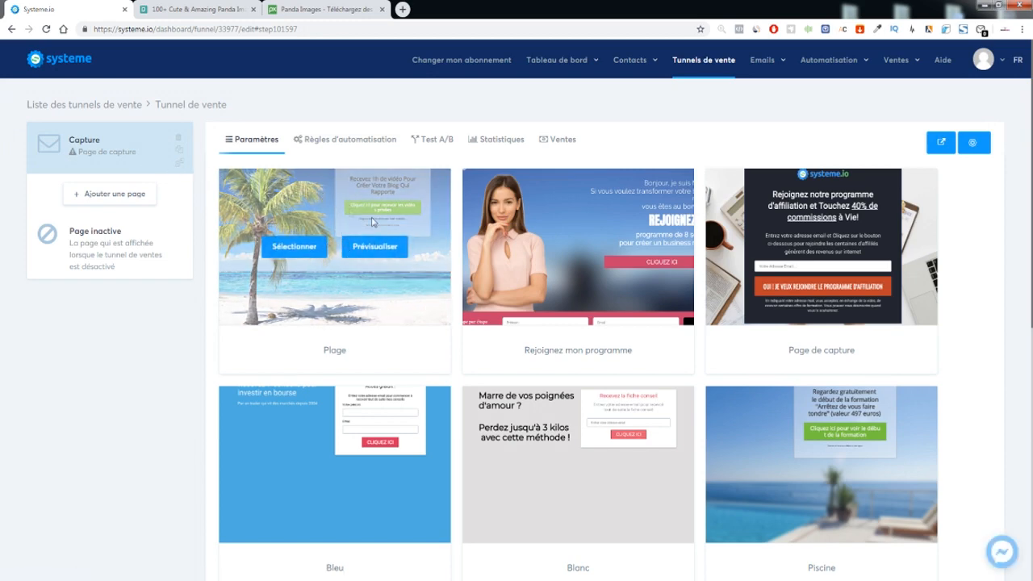
{"action": "mouse_move", "coordinate": [509, 266]}
{"action": "scroll", "coordinate": [508, 266], "scroll_direction": "down", "scroll_amount": 6}
{"action": "scroll", "coordinate": [511, 270], "scroll_direction": "up", "scroll_amount": 6}
{"action": "scroll", "coordinate": [510, 269], "scroll_direction": "down", "scroll_amount": 6}
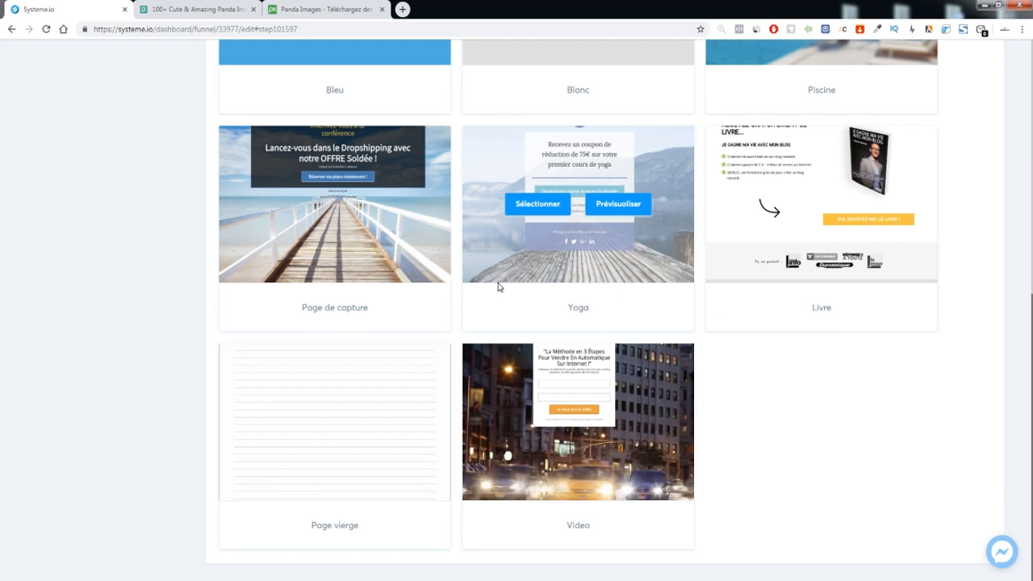
{"action": "mouse_move", "coordinate": [266, 239]}
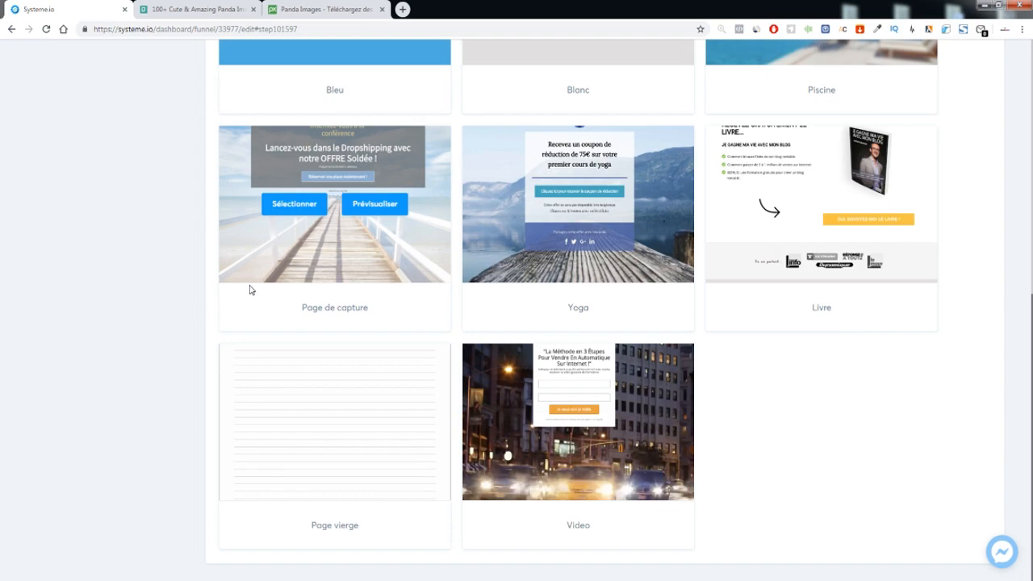
{"action": "scroll", "coordinate": [250, 289], "scroll_direction": "up", "scroll_amount": 6}
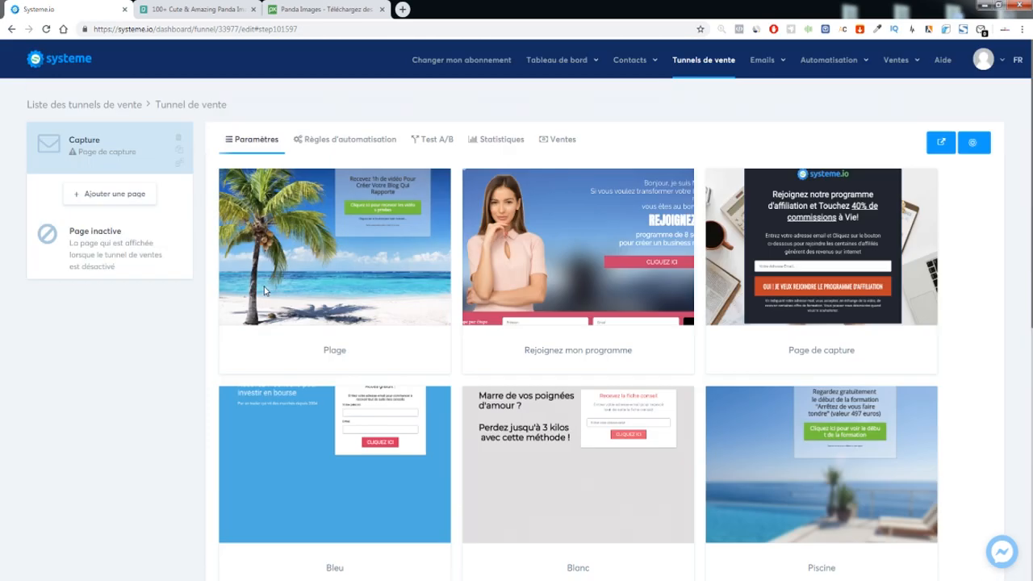
{"action": "mouse_move", "coordinate": [264, 286]}
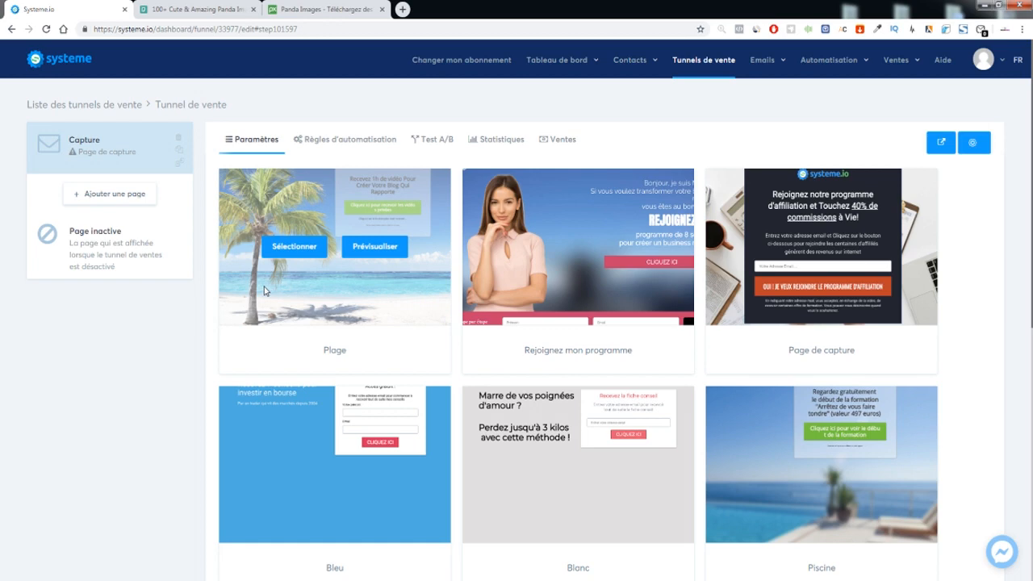
{"action": "mouse_move", "coordinate": [797, 260]}
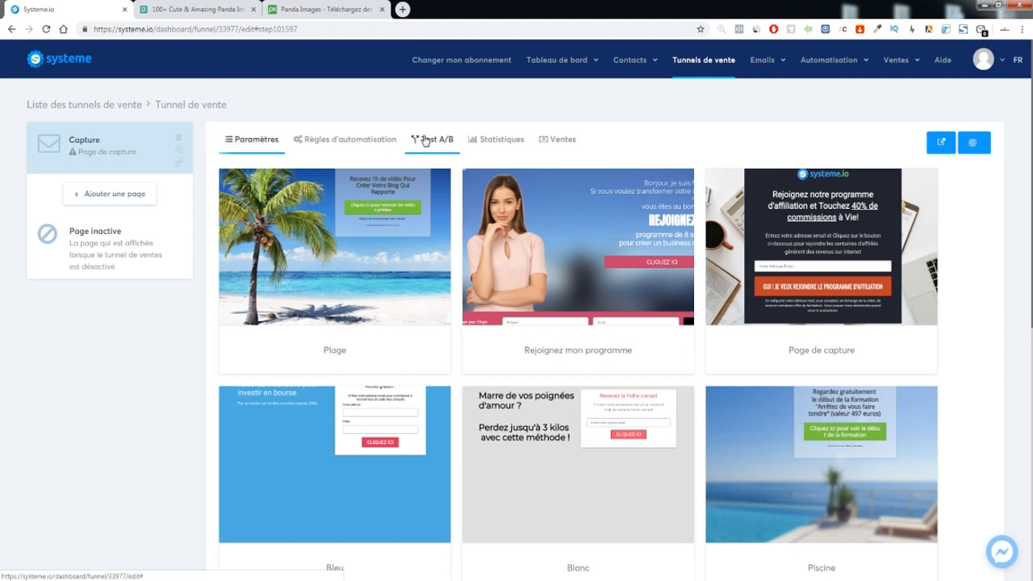
{"action": "left_click", "coordinate": [782, 250]}
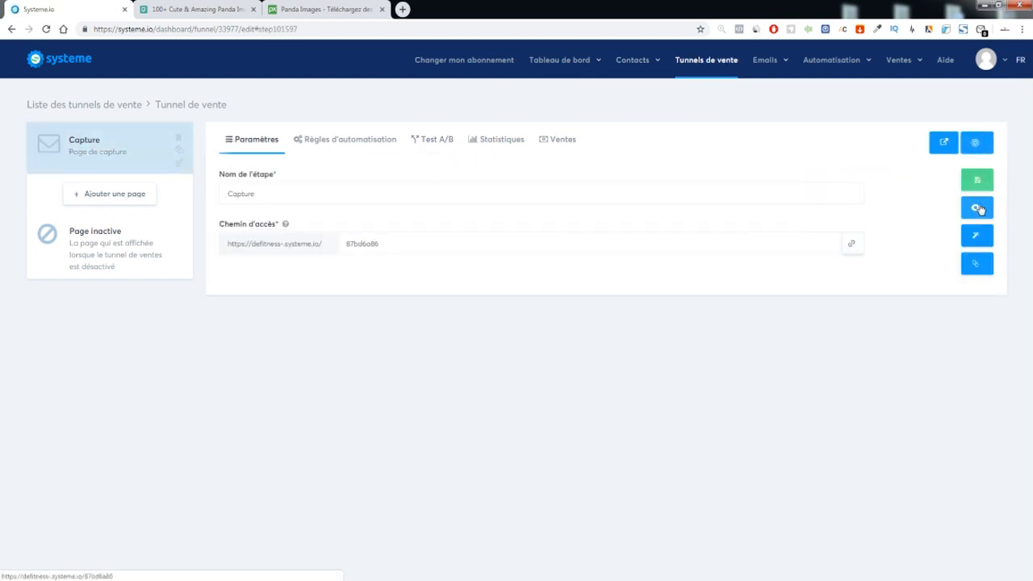
Preview the Capture page in the browser and close the preview
{"action": "left_click", "coordinate": [976, 208]}
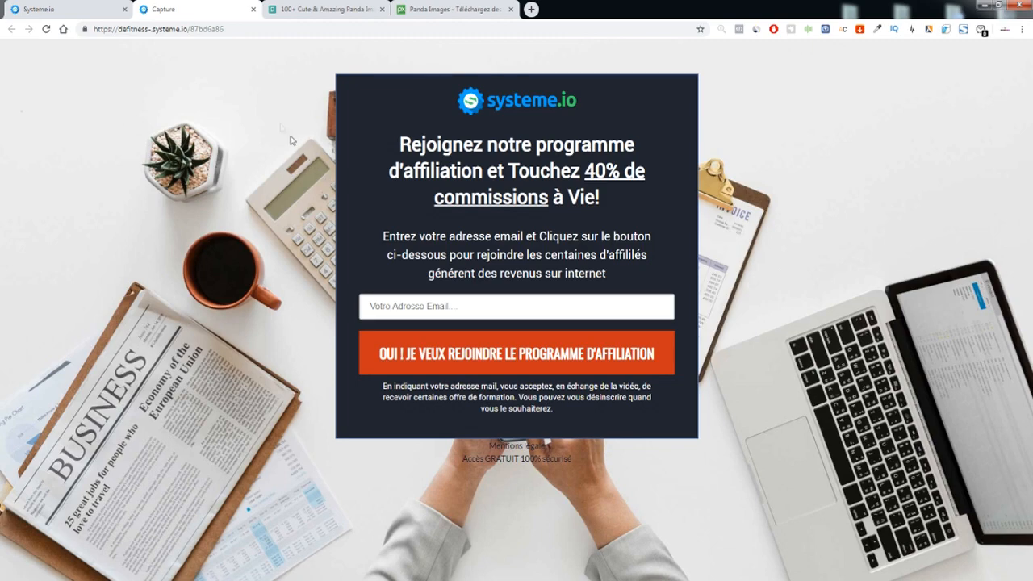
{"action": "left_click", "coordinate": [81, 12]}
{"action": "left_click", "coordinate": [254, 9]}
Open the Capture page in the page editor and look over its general page settings
{"action": "left_click", "coordinate": [976, 235]}
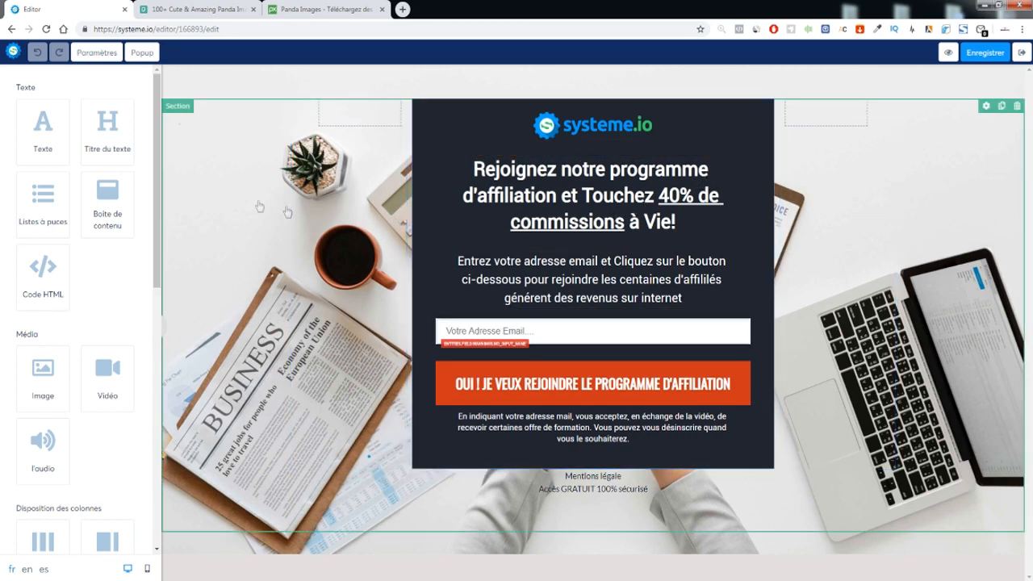
{"action": "left_click", "coordinate": [98, 53]}
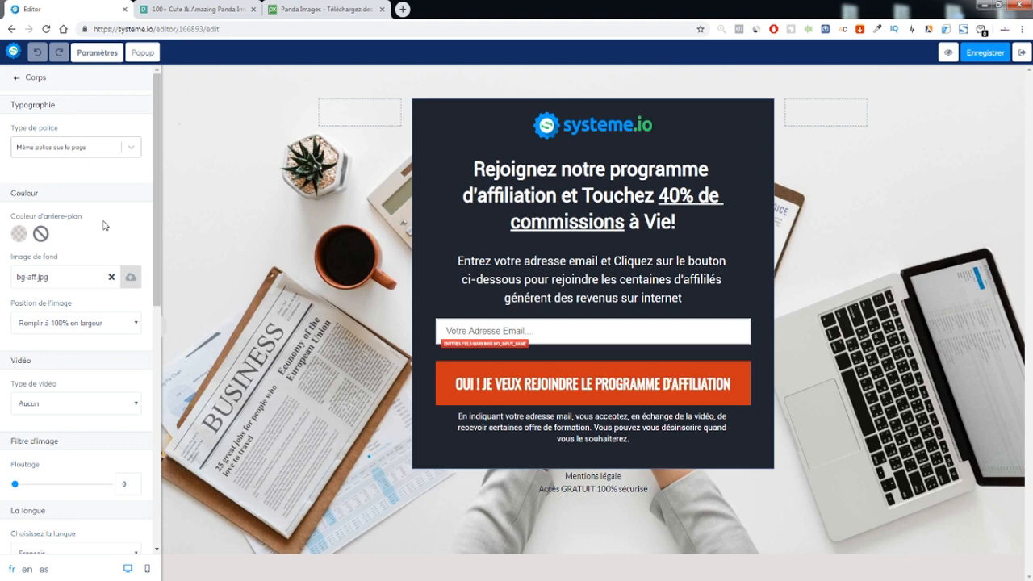
{"action": "left_click", "coordinate": [309, 192]}
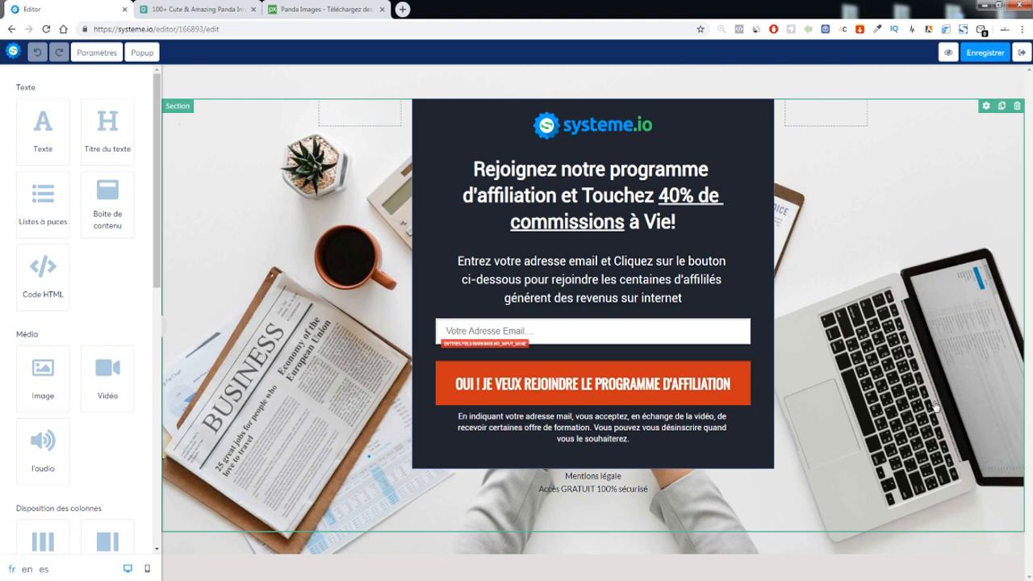
Duplicate the page's section and make the original section visible on computers only
{"action": "left_click", "coordinate": [987, 107]}
{"action": "scroll", "coordinate": [134, 309], "scroll_direction": "down", "scroll_amount": 5}
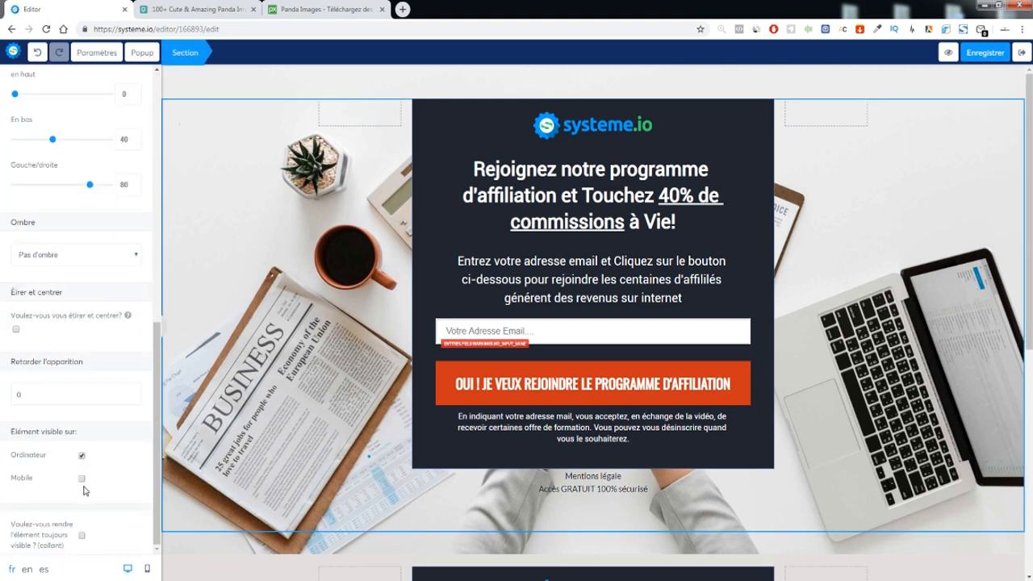
{"action": "left_click", "coordinate": [435, 357]}
Make the duplicated section visible on mobile only
{"action": "scroll", "coordinate": [963, 519], "scroll_direction": "down", "scroll_amount": 6}
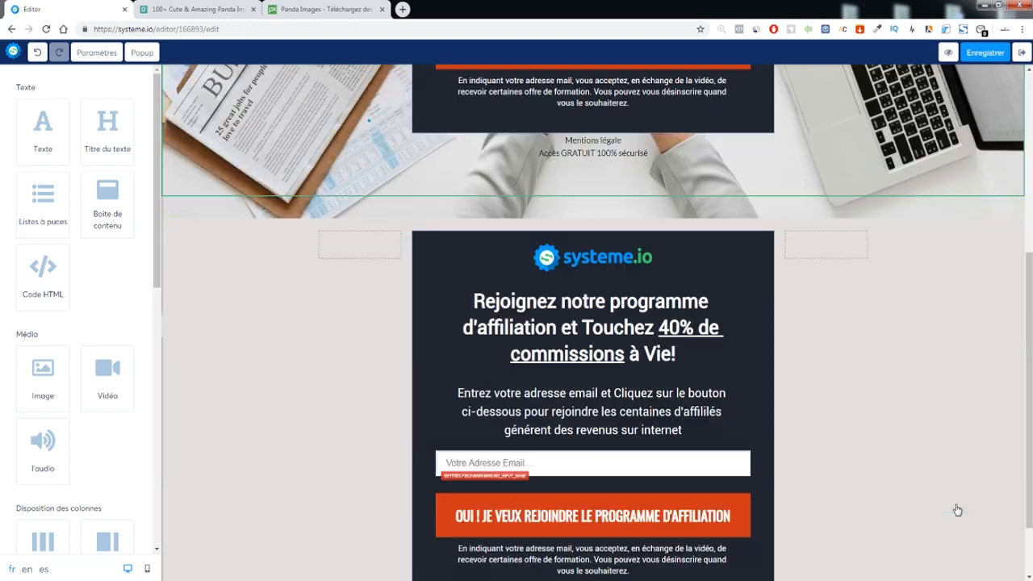
{"action": "scroll", "coordinate": [993, 289], "scroll_direction": "up", "scroll_amount": 1}
{"action": "left_click", "coordinate": [986, 279]}
{"action": "scroll", "coordinate": [92, 452], "scroll_direction": "down", "scroll_amount": 5}
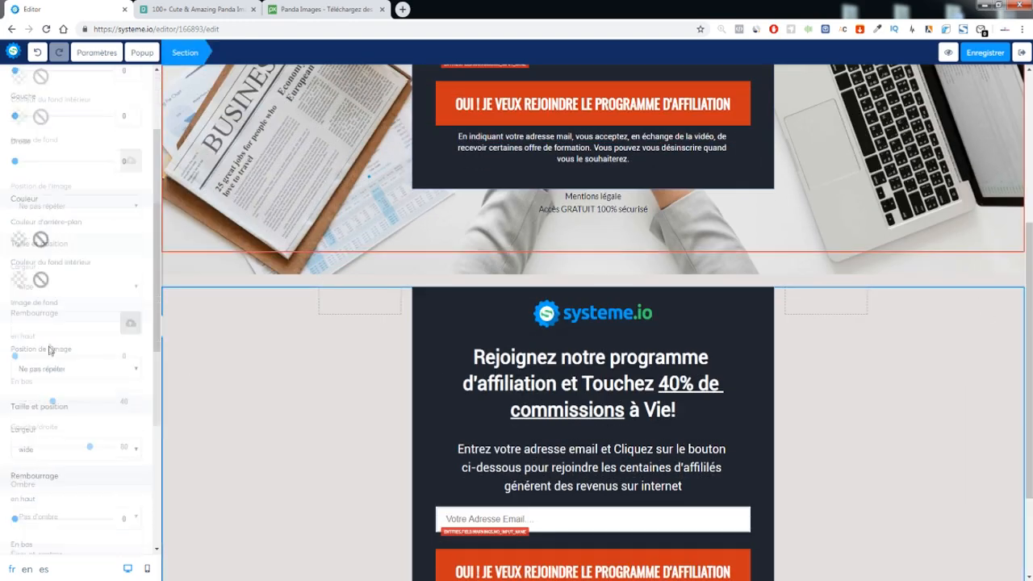
{"action": "left_click", "coordinate": [81, 455]}
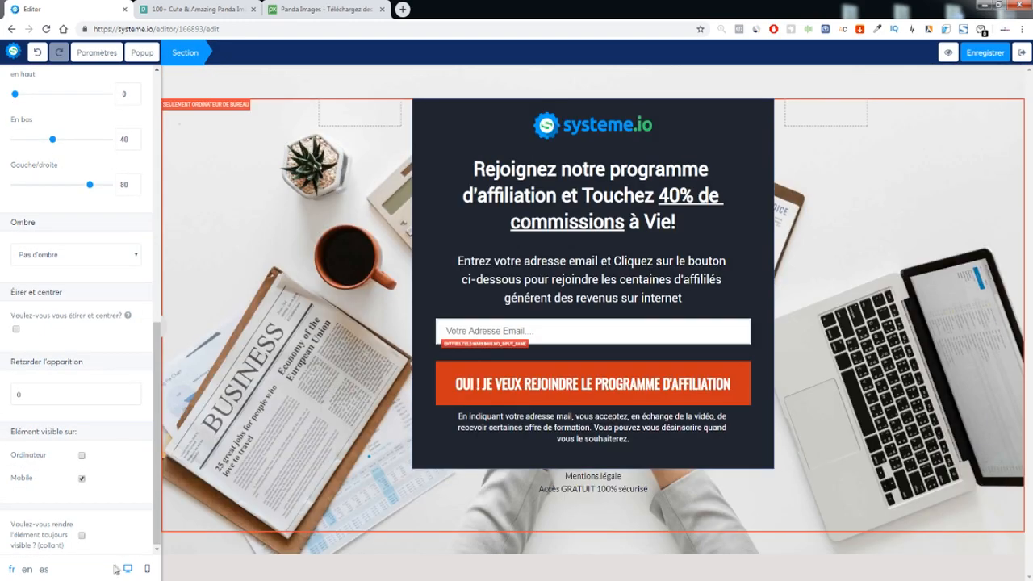
Check the page from top to bottom in the mobile view, and return to the desktop view
{"action": "left_click", "coordinate": [147, 569]}
{"action": "scroll", "coordinate": [594, 252], "scroll_direction": "down", "scroll_amount": 5}
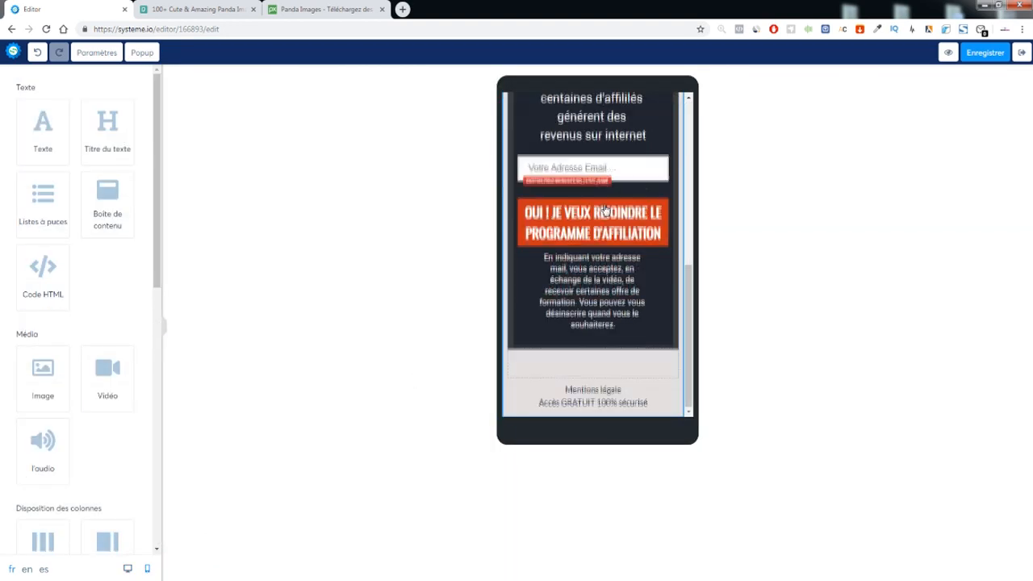
{"action": "scroll", "coordinate": [593, 252], "scroll_direction": "up", "scroll_amount": 10}
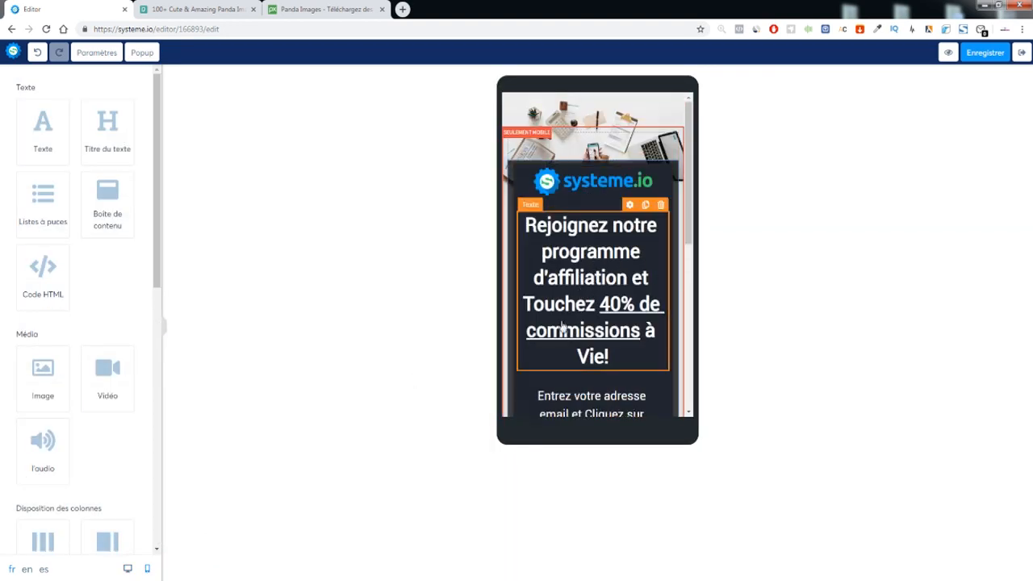
{"action": "scroll", "coordinate": [584, 317], "scroll_direction": "down", "scroll_amount": 10}
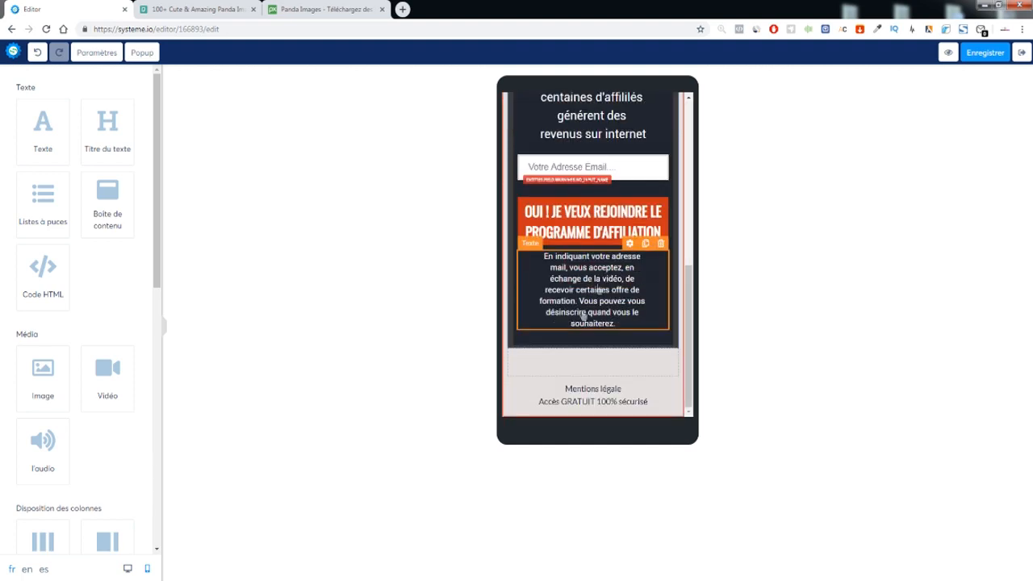
{"action": "left_click", "coordinate": [128, 569]}
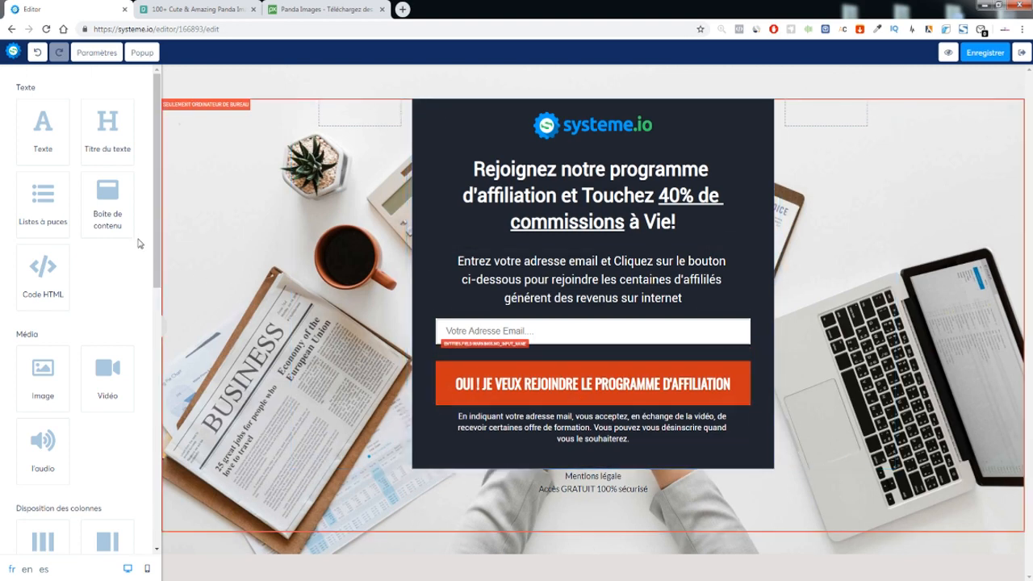
Set the page's font type to Polices Google and choose the Lato font
{"action": "left_click", "coordinate": [95, 53]}
{"action": "scroll", "coordinate": [87, 194], "scroll_direction": "down", "scroll_amount": 6}
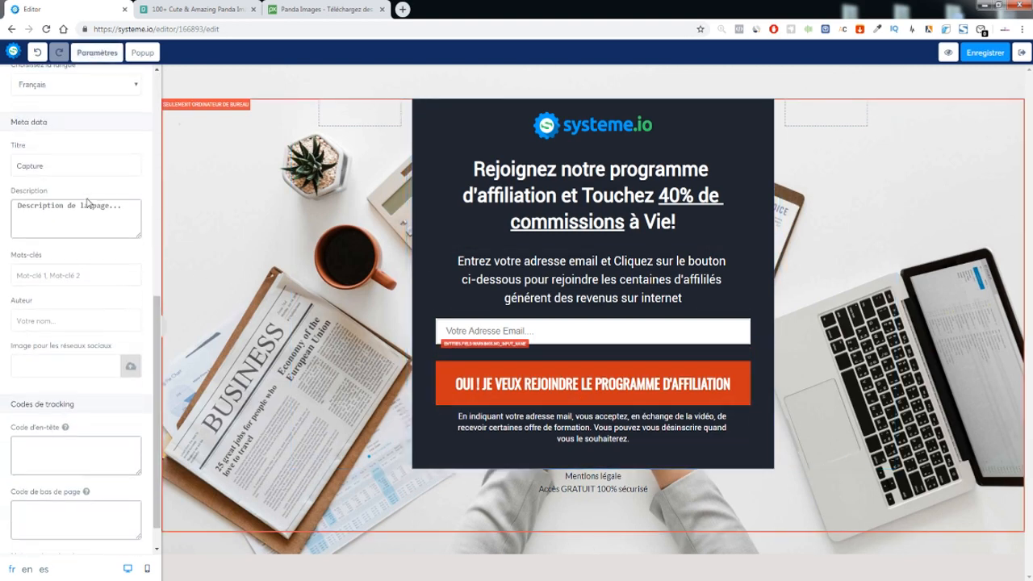
{"action": "scroll", "coordinate": [65, 323], "scroll_direction": "up", "scroll_amount": 7}
{"action": "left_click", "coordinate": [53, 149]}
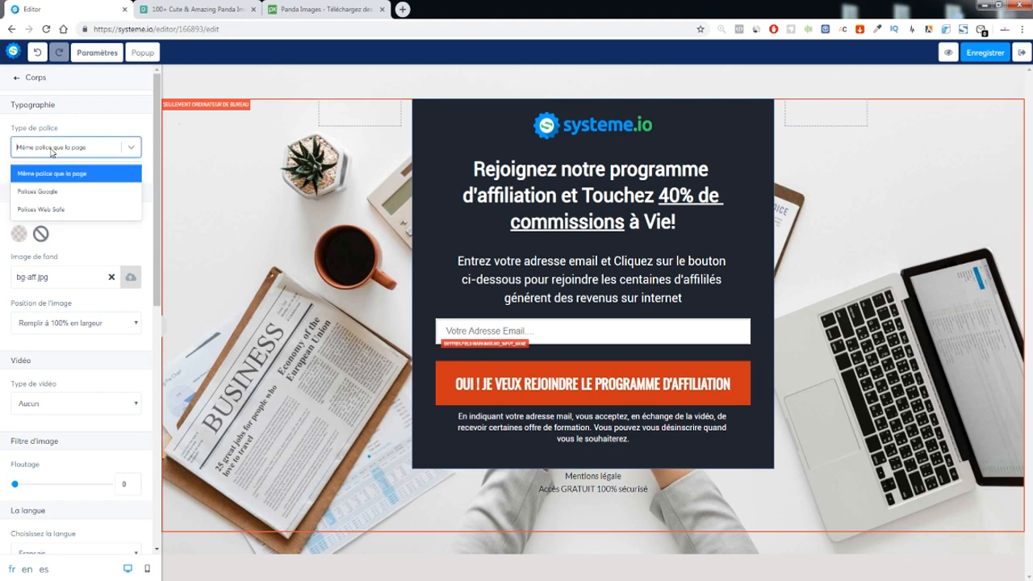
{"action": "left_click", "coordinate": [37, 192]}
{"action": "left_click", "coordinate": [51, 184]}
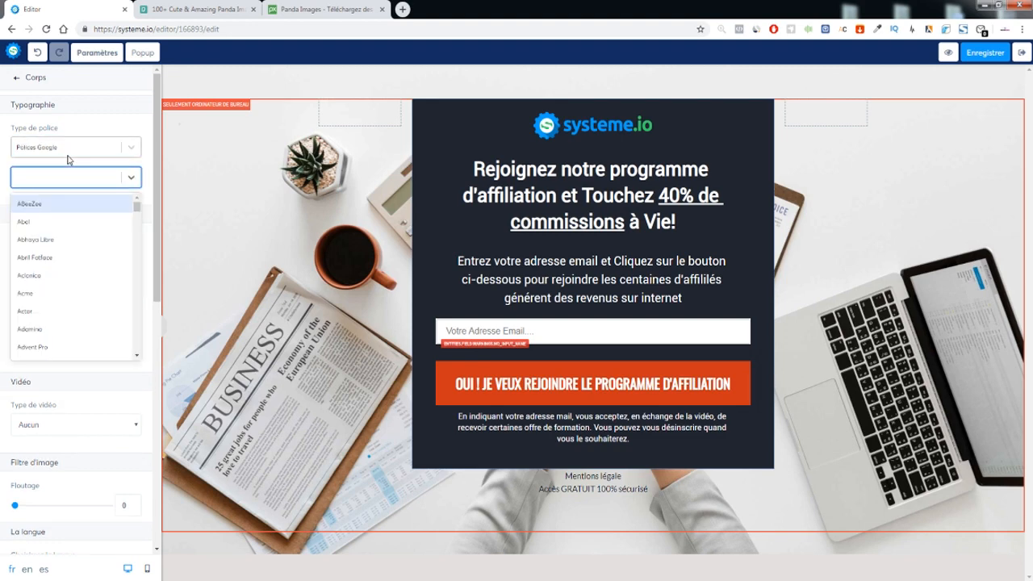
{"action": "type", "text": "lato"}
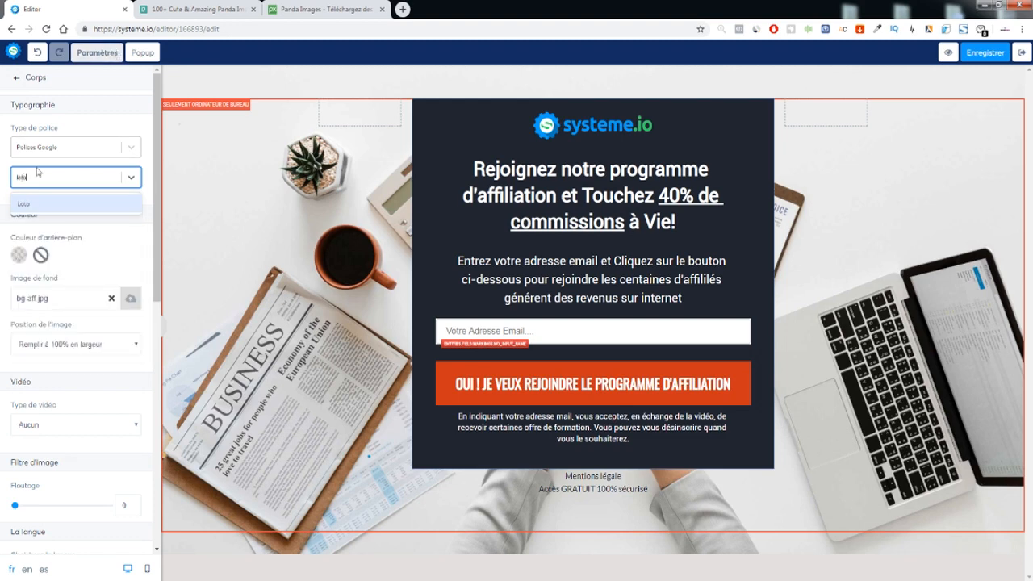
{"action": "left_click", "coordinate": [37, 202]}
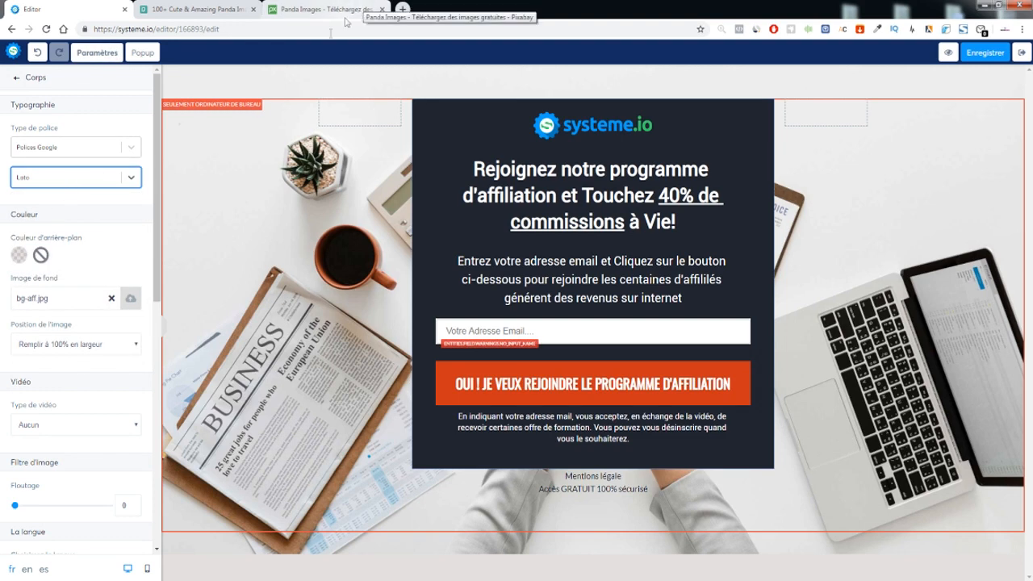
Look through the Google fonts for an alternative and set the page's font to Abel
{"action": "left_click", "coordinate": [52, 184]}
{"action": "type", "text": "hel"}
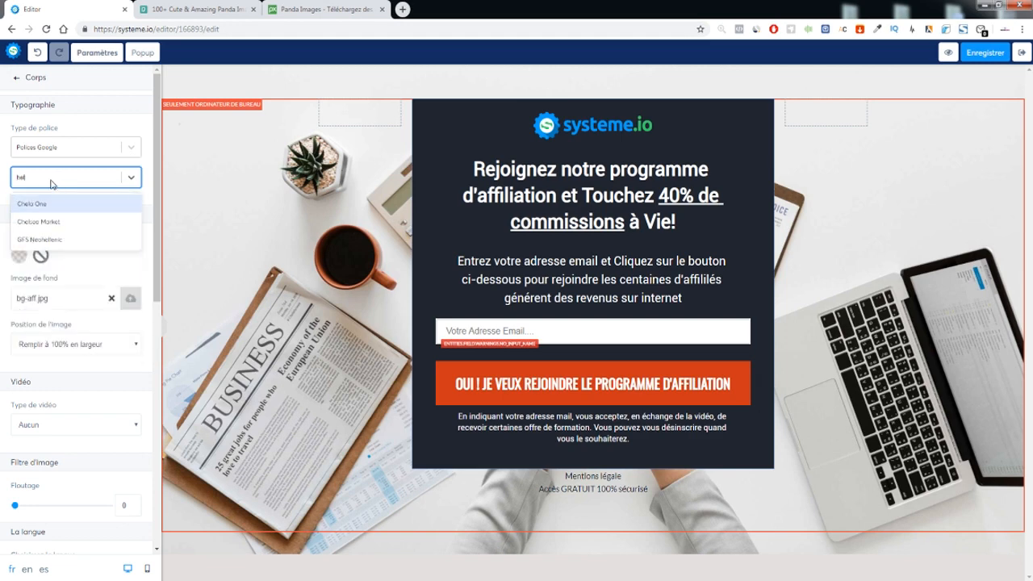
{"action": "key", "text": "BackSpace"}
{"action": "key", "text": "BackSpace"}
{"action": "key", "text": "BackSpace"}
{"action": "scroll", "coordinate": [49, 242], "scroll_direction": "down", "scroll_amount": 5}
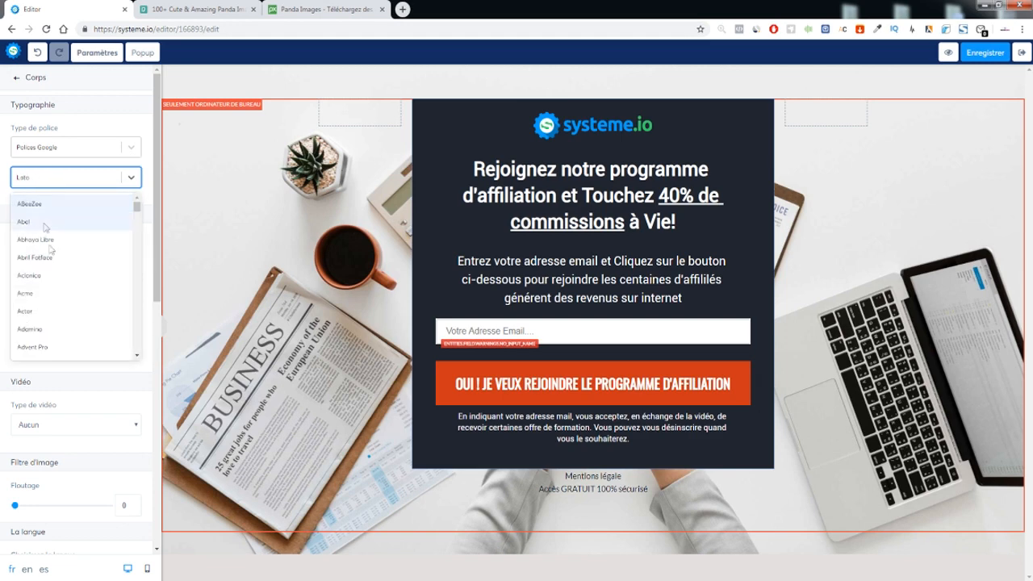
{"action": "scroll", "coordinate": [52, 266], "scroll_direction": "down", "scroll_amount": 2}
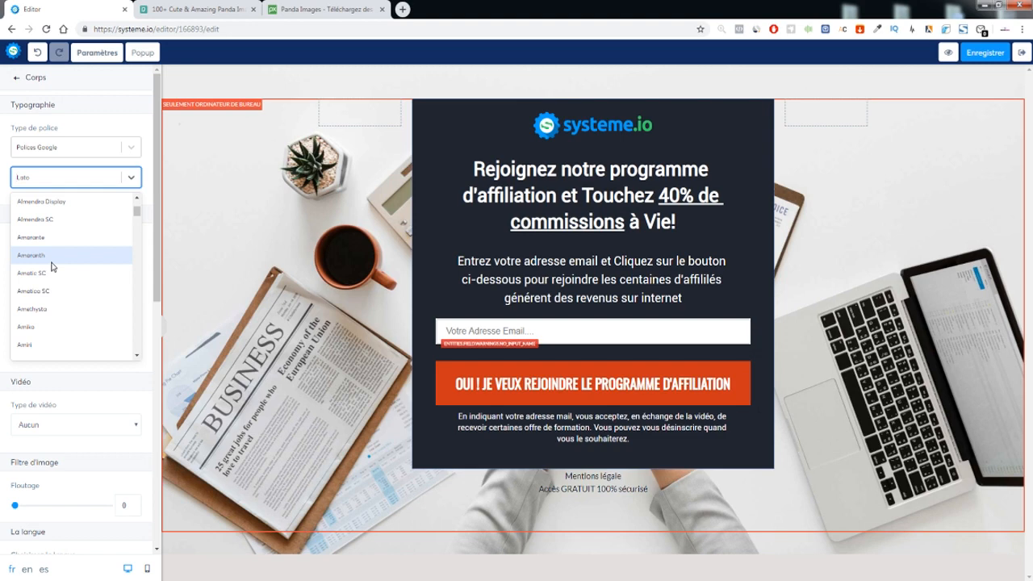
{"action": "type", "text": "el"}
{"action": "left_click", "coordinate": [38, 177]}
{"action": "left_click", "coordinate": [32, 177]}
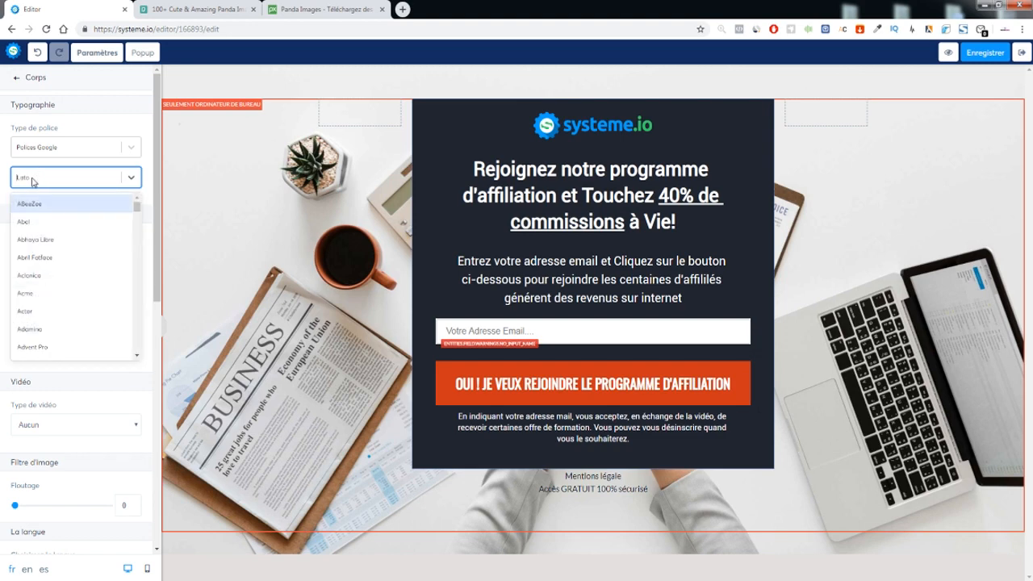
{"action": "left_click", "coordinate": [30, 222]}
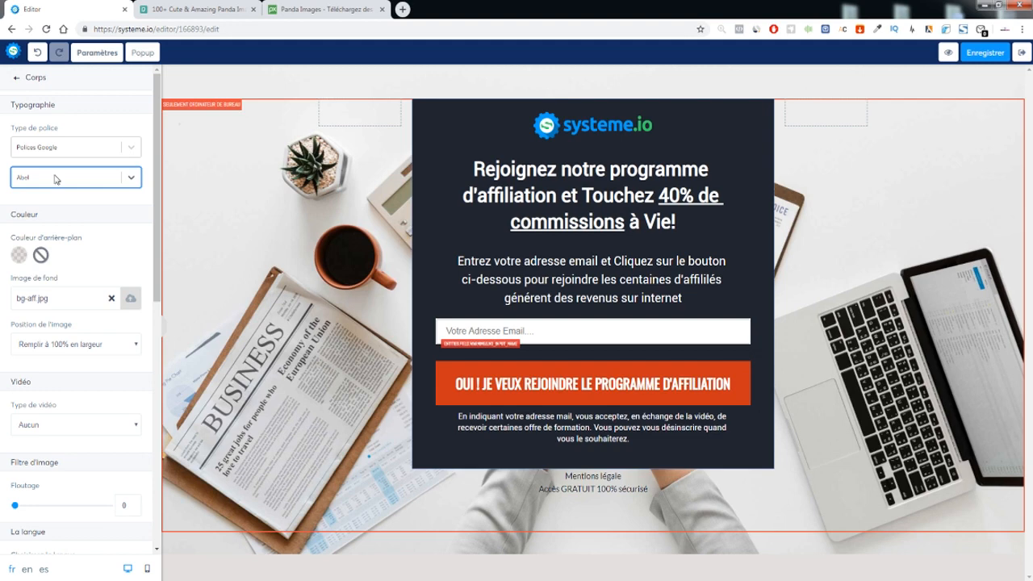
{"action": "left_click", "coordinate": [577, 285]}
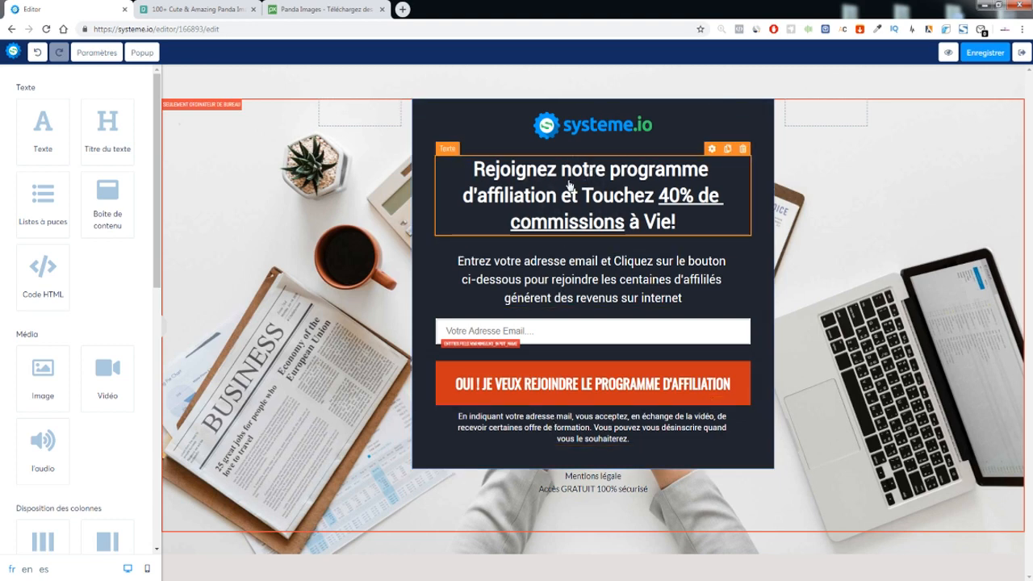
Reopen the page settings and set the Google font to Lato
{"action": "left_click", "coordinate": [101, 52]}
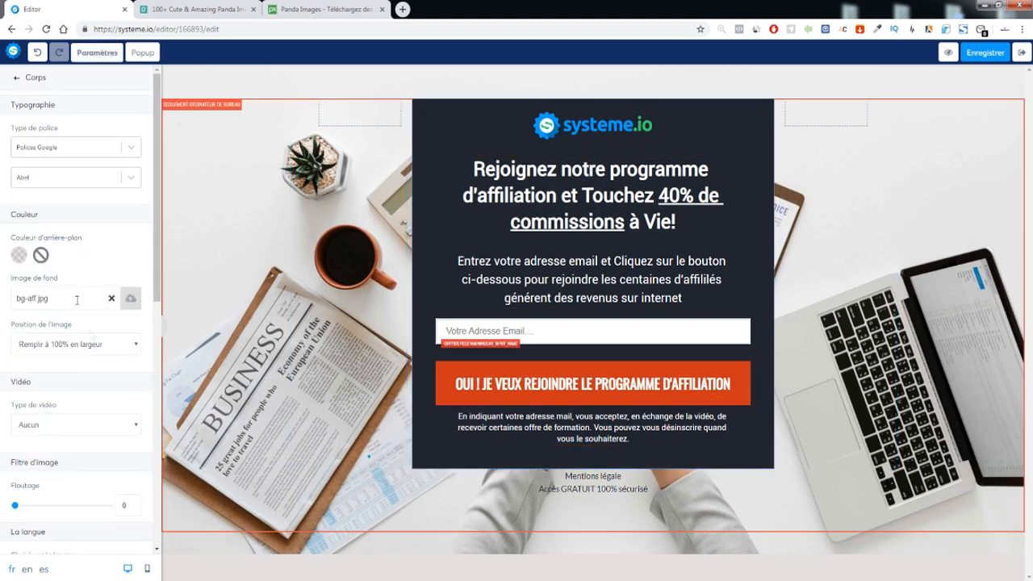
{"action": "left_click", "coordinate": [53, 178]}
{"action": "left_click", "coordinate": [50, 183]}
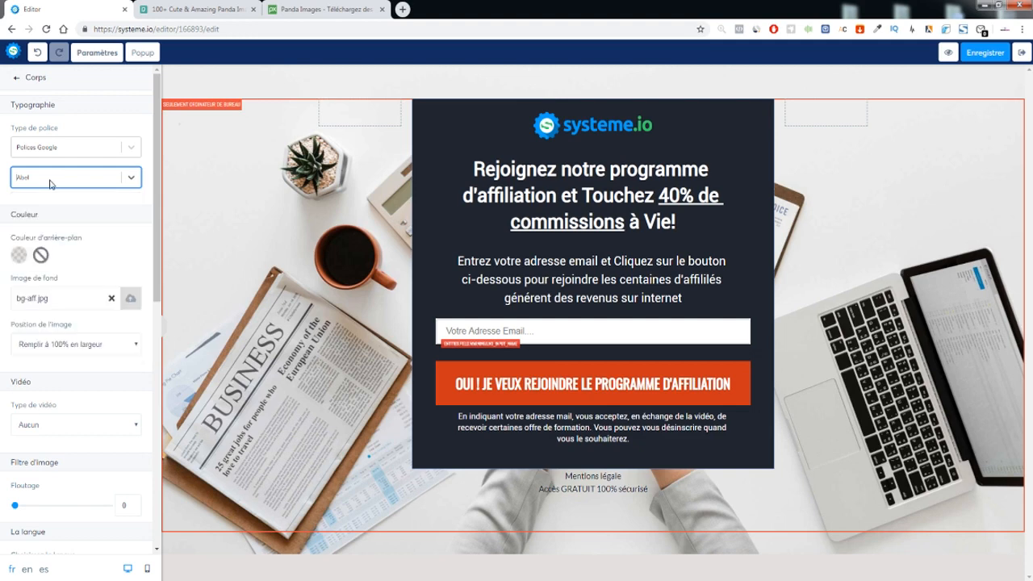
{"action": "left_click", "coordinate": [50, 183]}
{"action": "type", "text": "Lato"}
{"action": "left_click", "coordinate": [44, 203]}
{"action": "scroll", "coordinate": [44, 203], "scroll_direction": "down", "scroll_amount": 3}
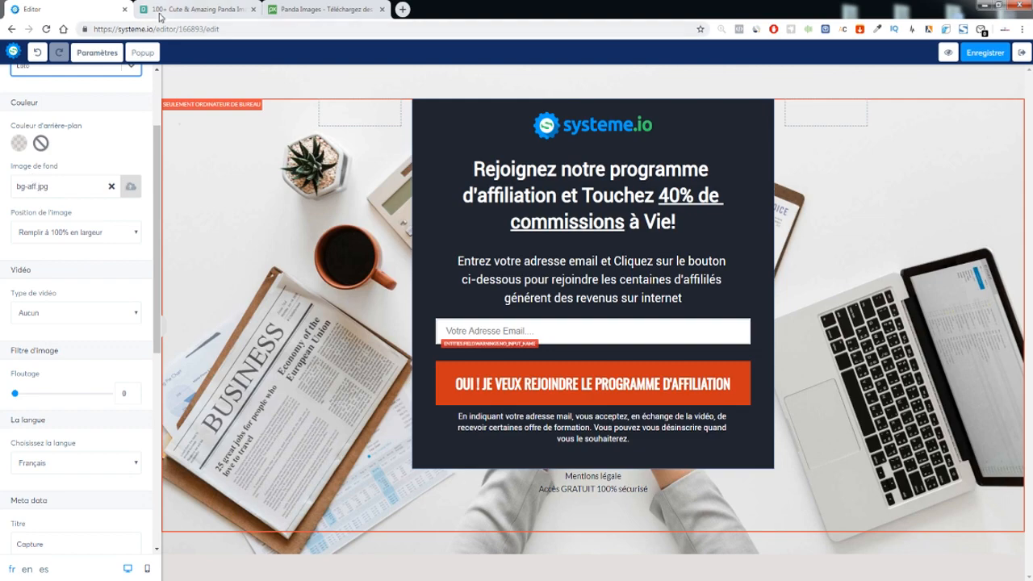
Switch to Pixabay, filter the panda images to horizontal orientation, and look through them
{"action": "left_click", "coordinate": [202, 10]}
{"action": "left_click", "coordinate": [288, 10]}
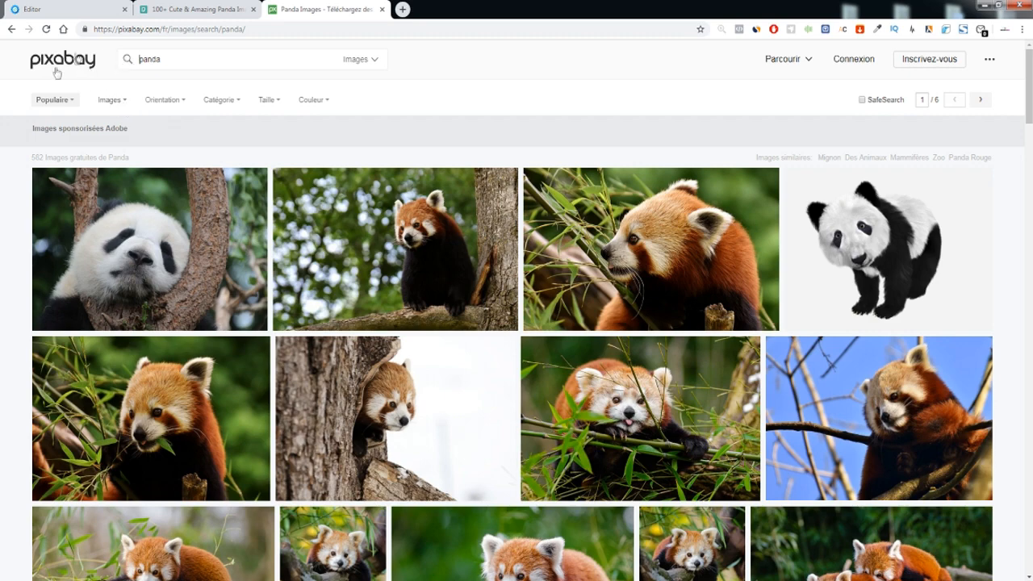
{"action": "left_click", "coordinate": [162, 100]}
{"action": "left_click", "coordinate": [166, 139]}
{"action": "scroll", "coordinate": [202, 153], "scroll_direction": "down", "scroll_amount": 20}
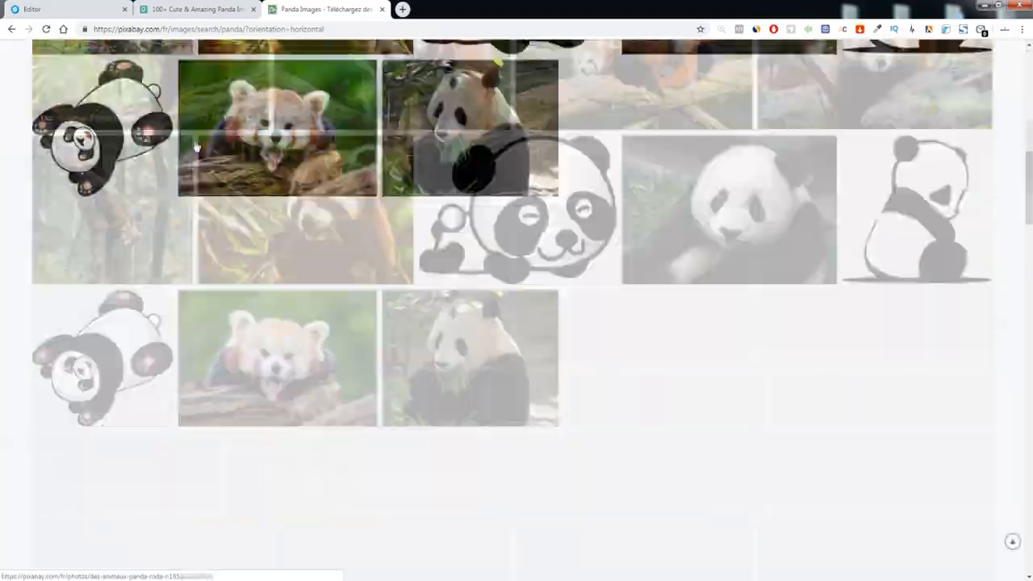
{"action": "scroll", "coordinate": [238, 170], "scroll_direction": "up", "scroll_amount": 10}
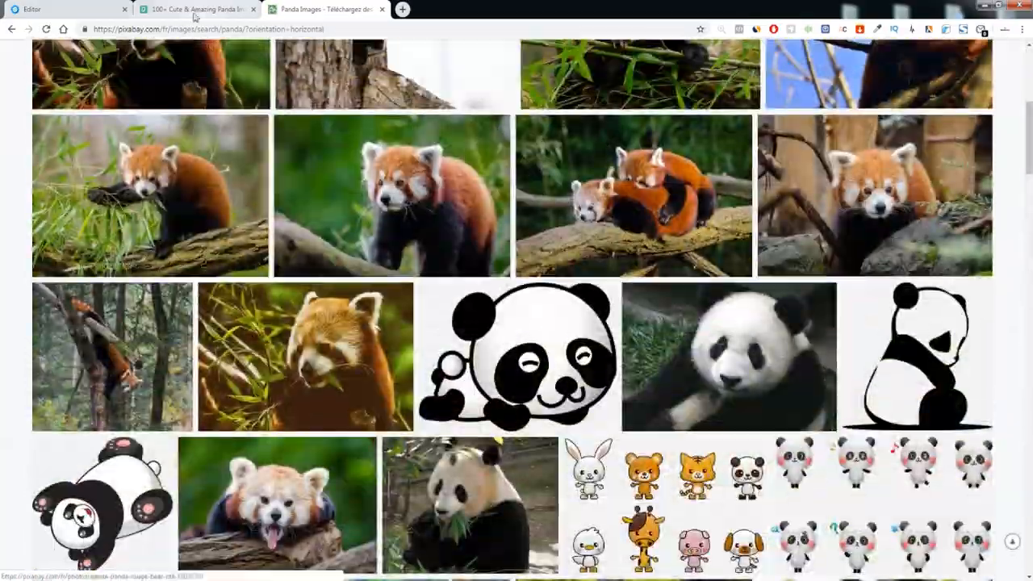
Switch to Pexels and look through its panda images, including the sponsored photos
{"action": "left_click", "coordinate": [194, 14]}
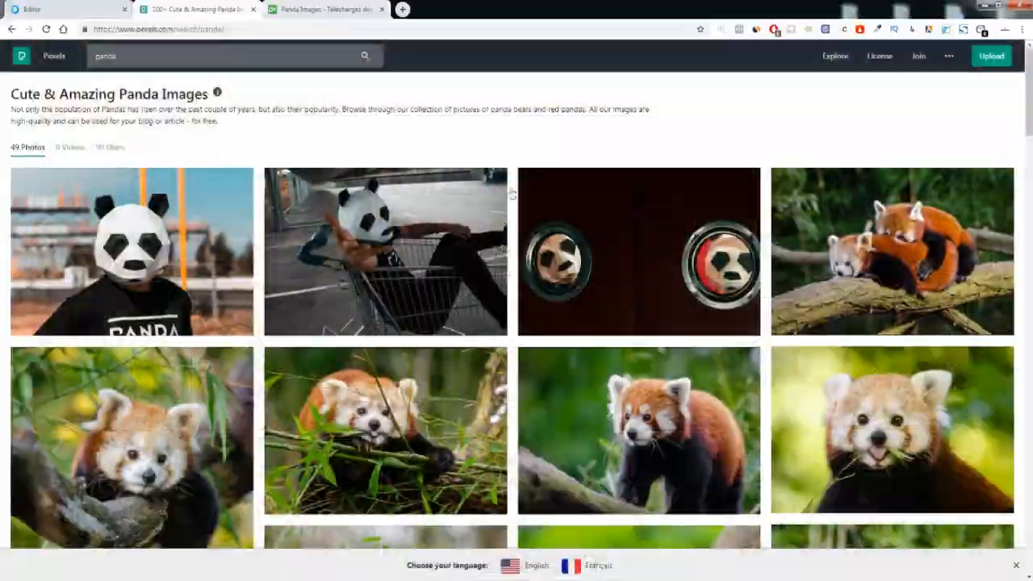
{"action": "scroll", "coordinate": [540, 232], "scroll_direction": "down", "scroll_amount": 20}
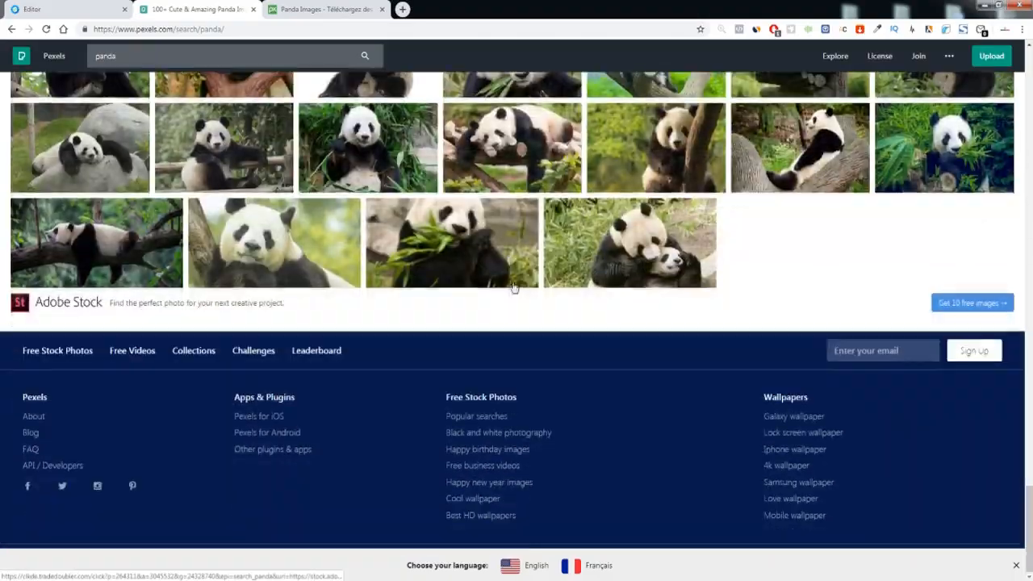
{"action": "scroll", "coordinate": [514, 293], "scroll_direction": "up", "scroll_amount": 6}
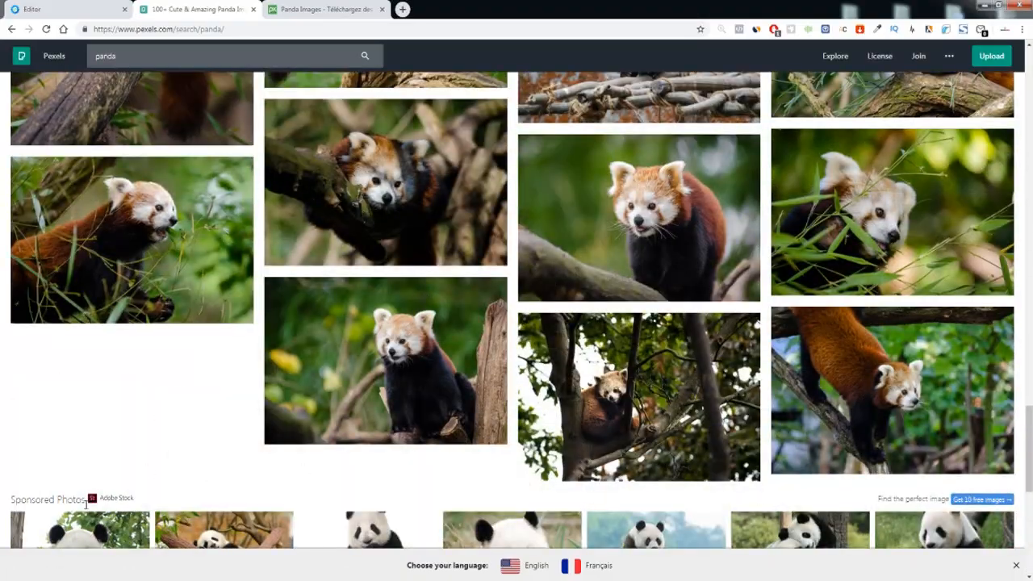
{"action": "scroll", "coordinate": [157, 419], "scroll_direction": "down", "scroll_amount": 4}
{"action": "scroll", "coordinate": [337, 343], "scroll_direction": "up", "scroll_amount": 20}
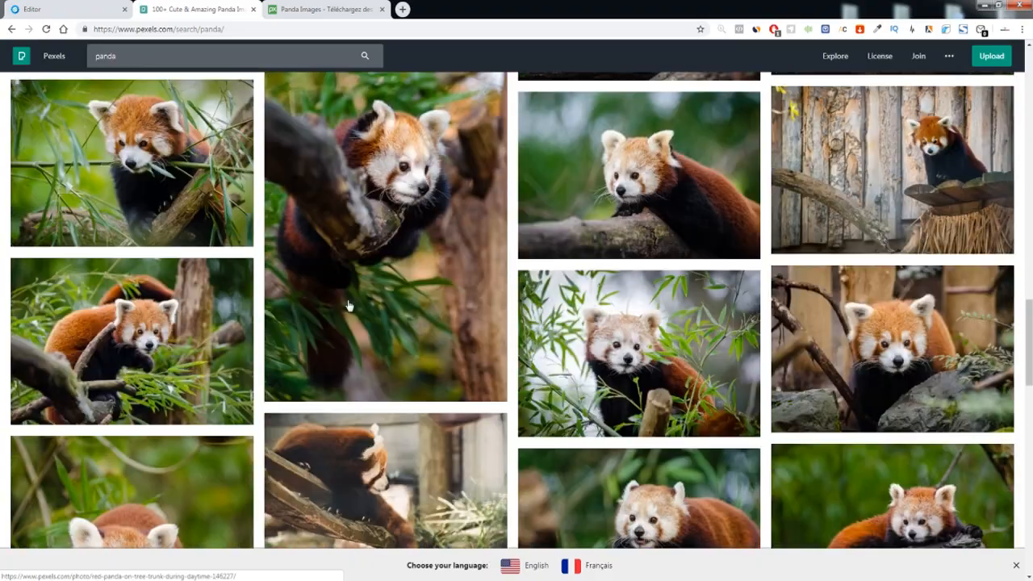
{"action": "scroll", "coordinate": [346, 244], "scroll_direction": "up", "scroll_amount": 10}
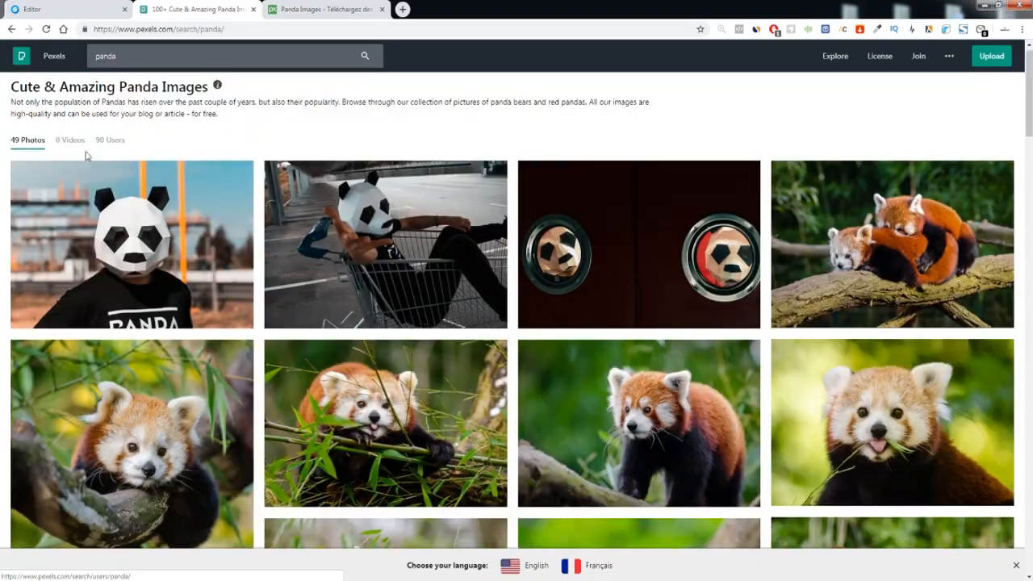
Return to Pixabay and search its images for "beauty"
{"action": "left_click", "coordinate": [279, 9]}
{"action": "scroll", "coordinate": [129, 242], "scroll_direction": "up", "scroll_amount": 10}
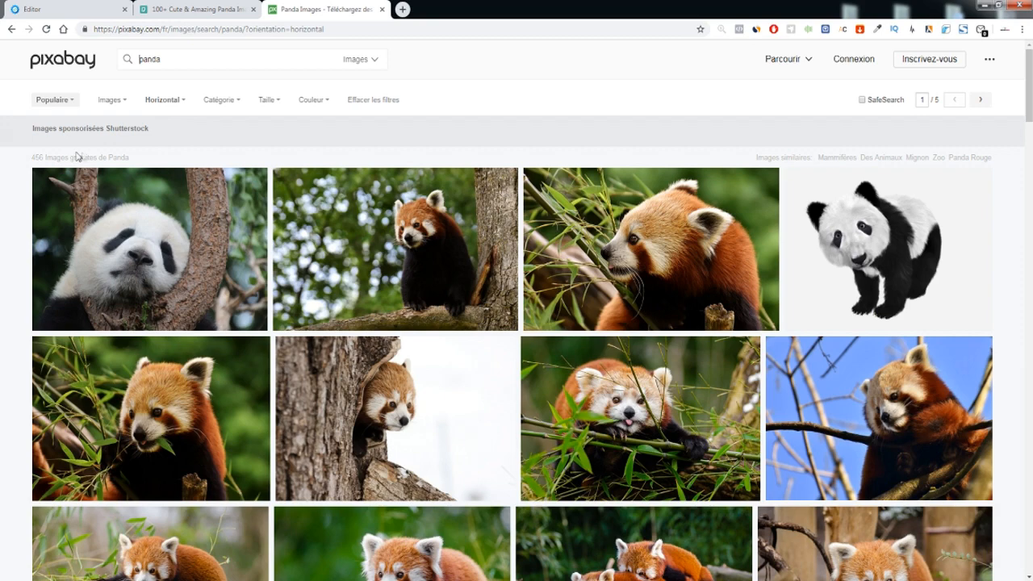
{"action": "double_click", "coordinate": [185, 59]}
{"action": "type", "text": "beauty"}
{"action": "key", "text": "Return"}
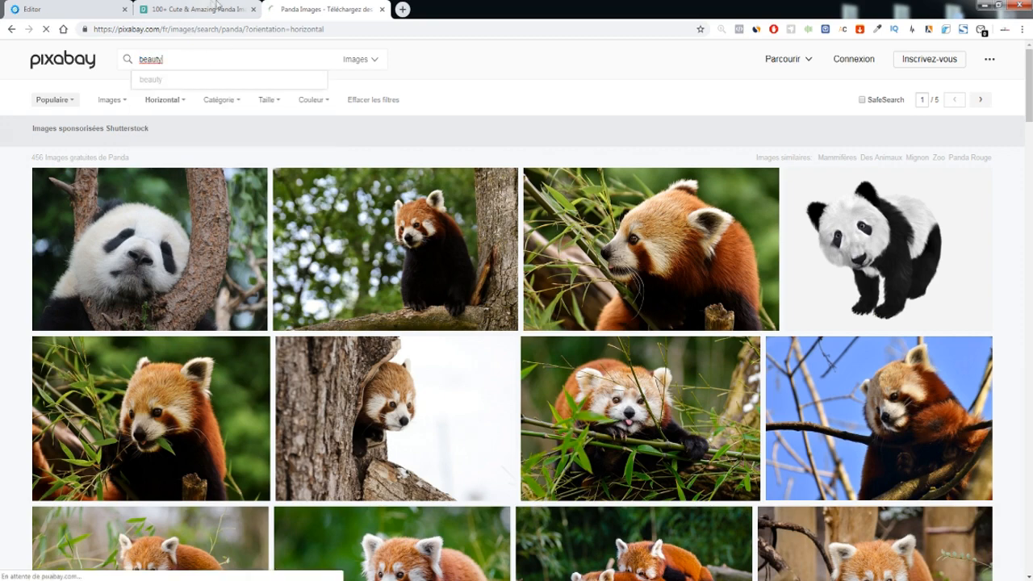
Switch to Pexels and search its photos for "beauty"
{"action": "left_click", "coordinate": [202, 9]}
{"action": "double_click", "coordinate": [168, 61]}
{"action": "type", "text": "beauty"}
{"action": "key", "text": "Return"}
Back on Pixabay, filter the horizontal beauty images by the colour orange and look through them
{"action": "key", "text": "ctrl+Tab"}
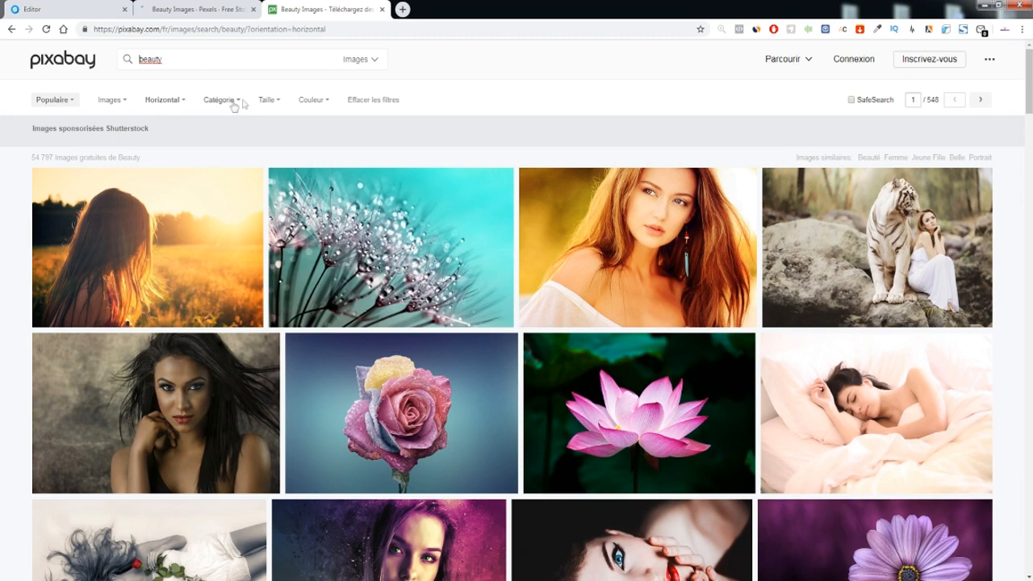
{"action": "mouse_move", "coordinate": [310, 103]}
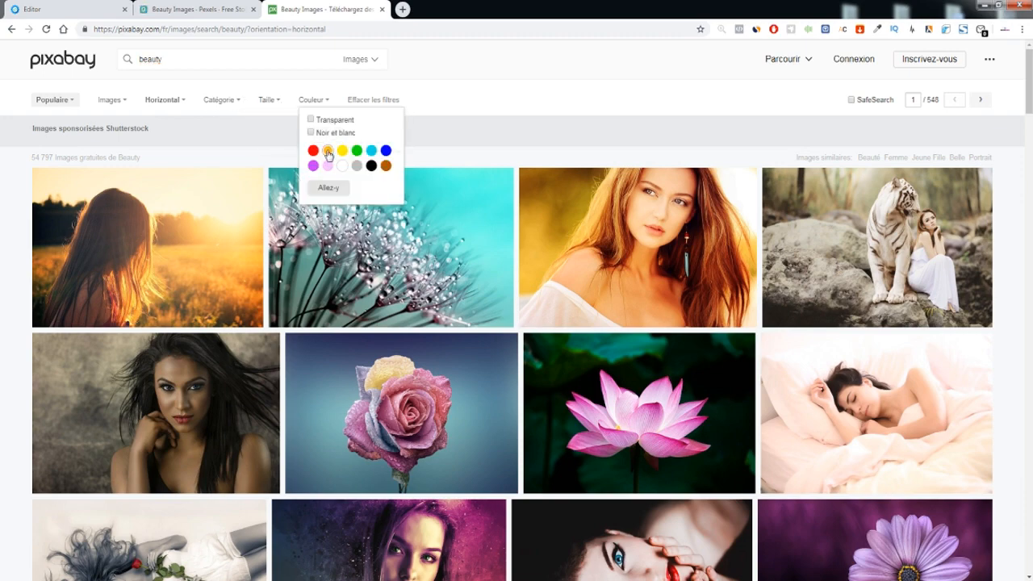
{"action": "left_click", "coordinate": [327, 188]}
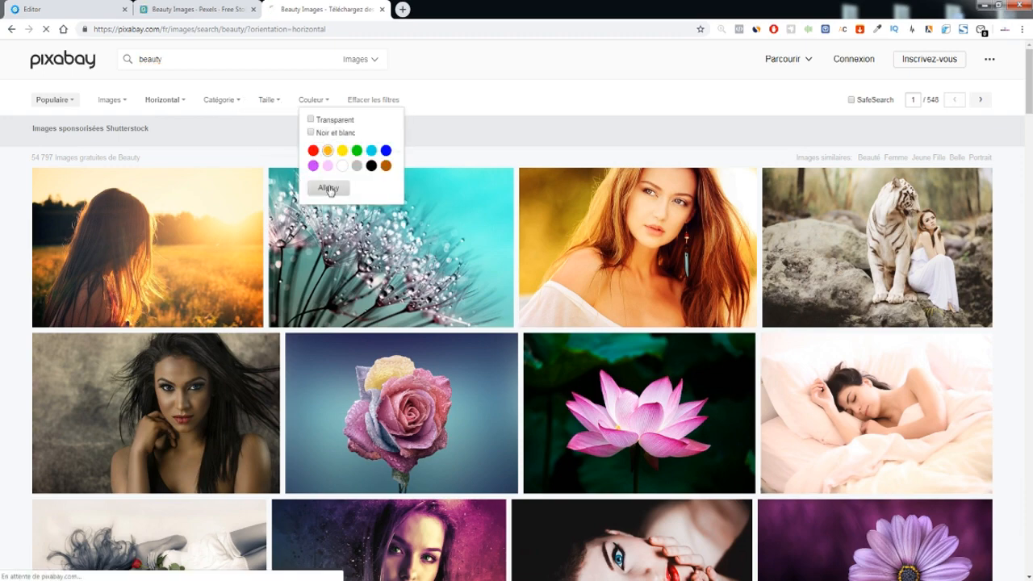
{"action": "scroll", "coordinate": [328, 193], "scroll_direction": "down", "scroll_amount": 15}
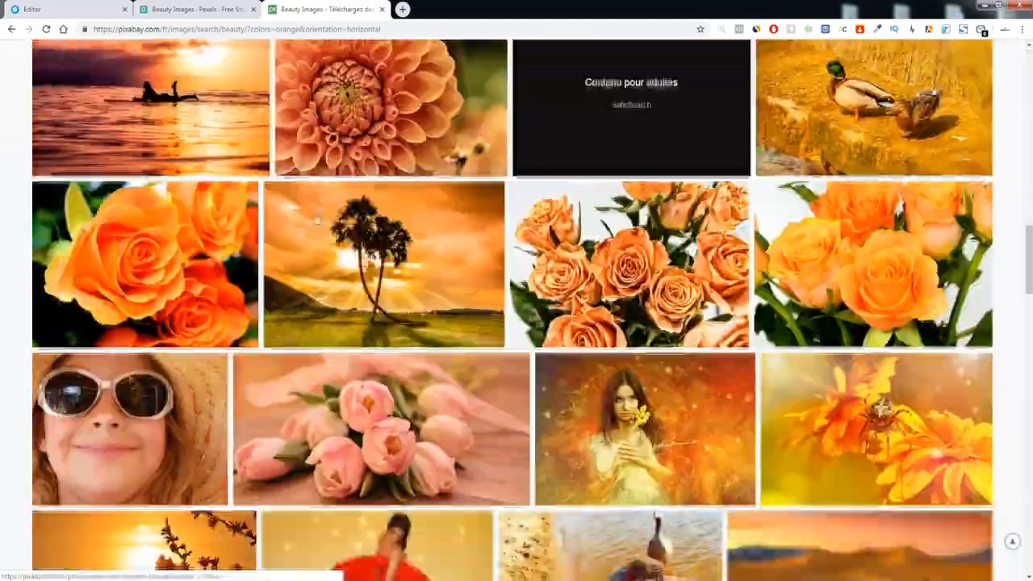
{"action": "scroll", "coordinate": [315, 216], "scroll_direction": "down", "scroll_amount": 20}
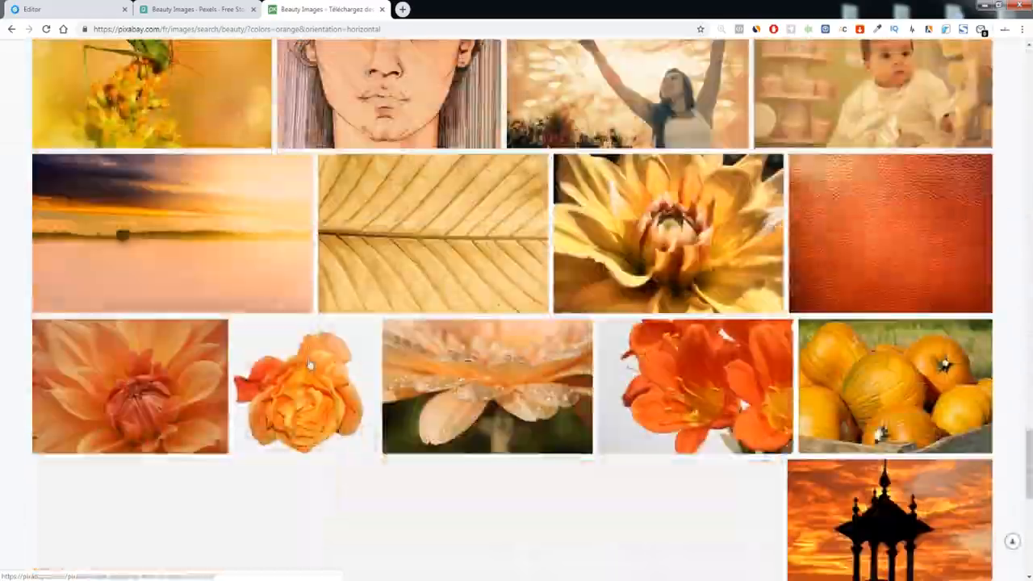
{"action": "scroll", "coordinate": [309, 366], "scroll_direction": "up", "scroll_amount": 5}
{"action": "scroll", "coordinate": [309, 366], "scroll_direction": "up", "scroll_amount": 20}
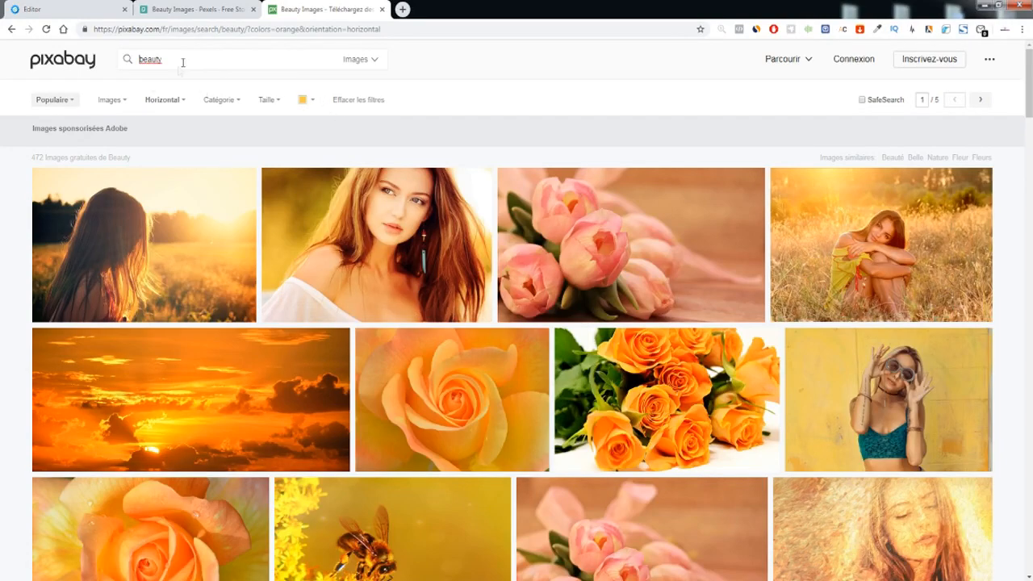
Switch to Pexels and look through its beauty images
{"action": "left_click", "coordinate": [194, 9]}
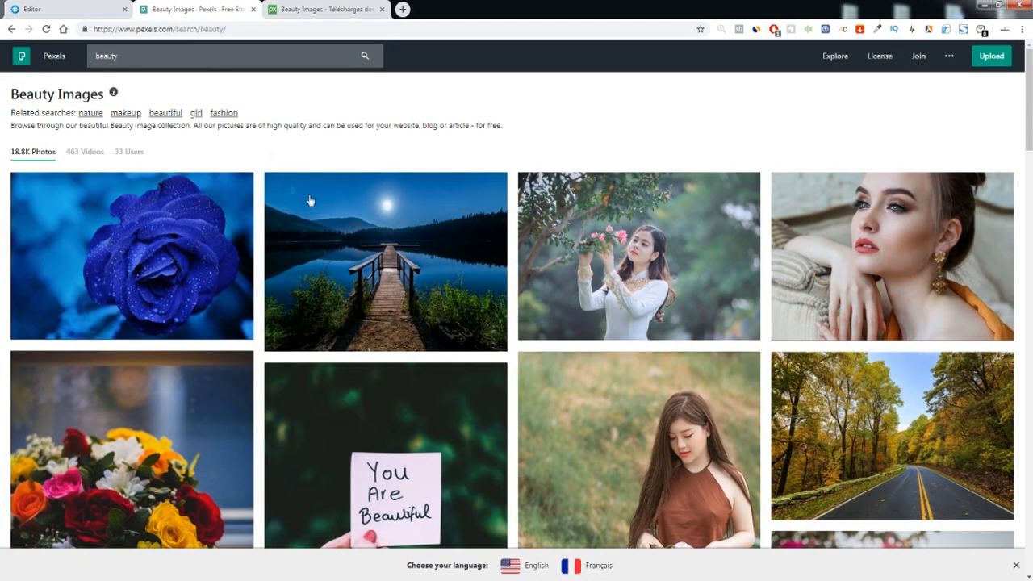
{"action": "scroll", "coordinate": [295, 210], "scroll_direction": "down", "scroll_amount": 5}
{"action": "scroll", "coordinate": [295, 218], "scroll_direction": "up", "scroll_amount": 5}
{"action": "scroll", "coordinate": [340, 157], "scroll_direction": "down", "scroll_amount": 5}
{"action": "scroll", "coordinate": [282, 168], "scroll_direction": "up", "scroll_amount": 5}
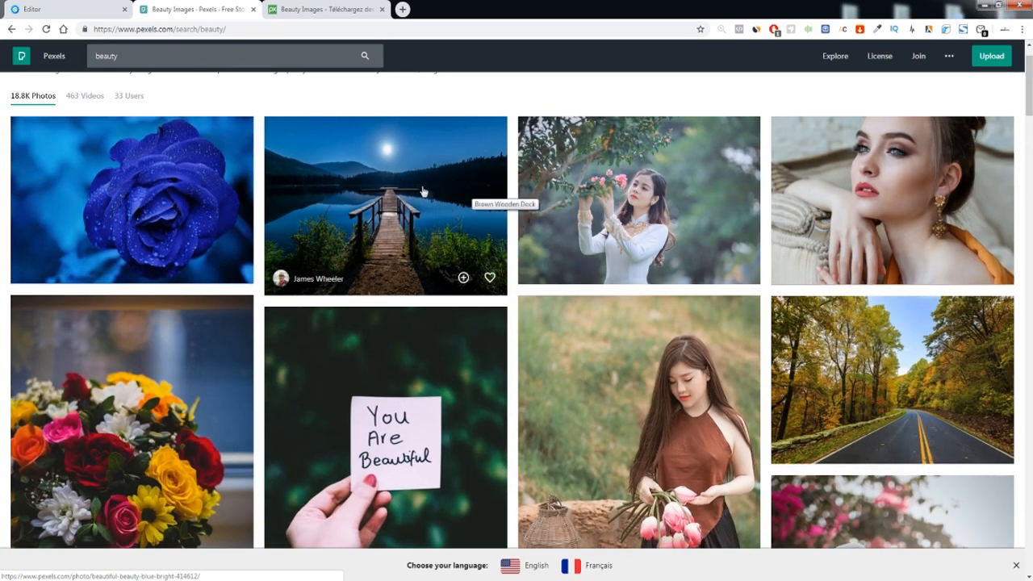
{"action": "scroll", "coordinate": [879, 130], "scroll_direction": "down", "scroll_amount": 3}
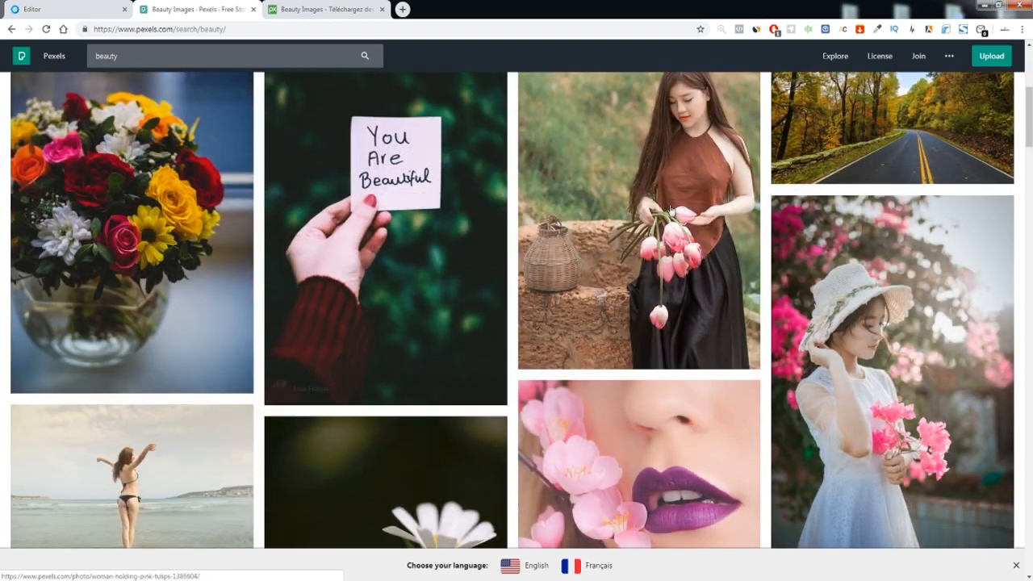
{"action": "scroll", "coordinate": [879, 129], "scroll_direction": "down", "scroll_amount": 4}
Return to the Systeme.io editor and set the background image's Floutage (blur) to 10
{"action": "left_click", "coordinate": [73, 9]}
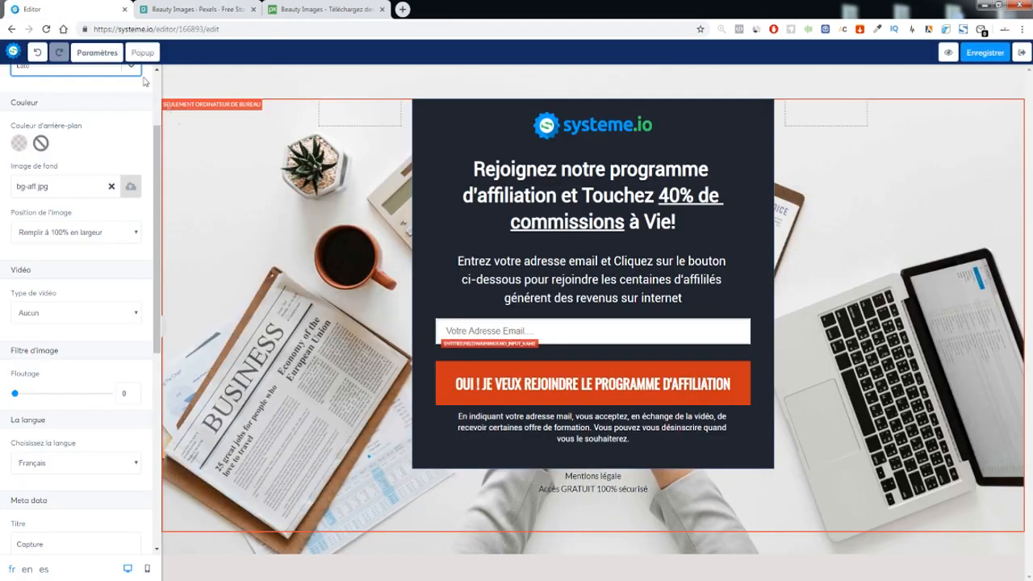
{"action": "left_click_drag", "start_coordinate": [14, 393], "coordinate": [293, 328]}
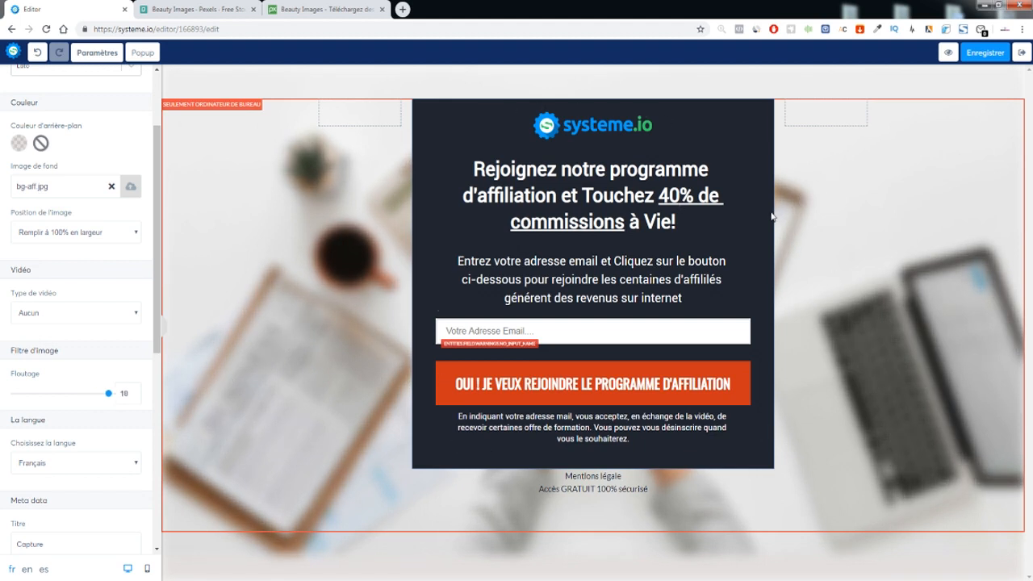
{"action": "left_click", "coordinate": [301, 353]}
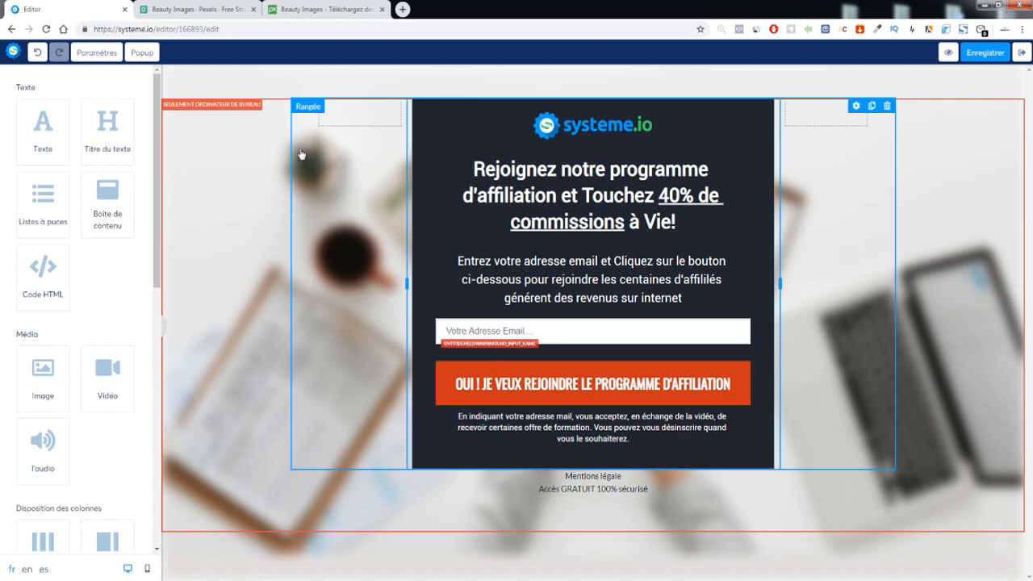
{"action": "left_click", "coordinate": [97, 53]}
{"action": "scroll", "coordinate": [103, 260], "scroll_direction": "down", "scroll_amount": 2}
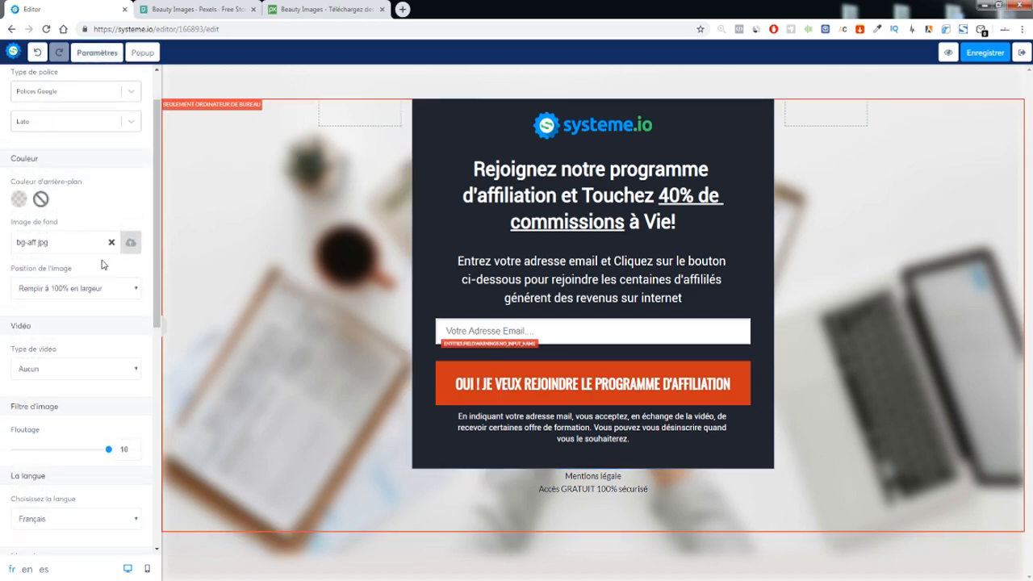
{"action": "left_click", "coordinate": [130, 243]}
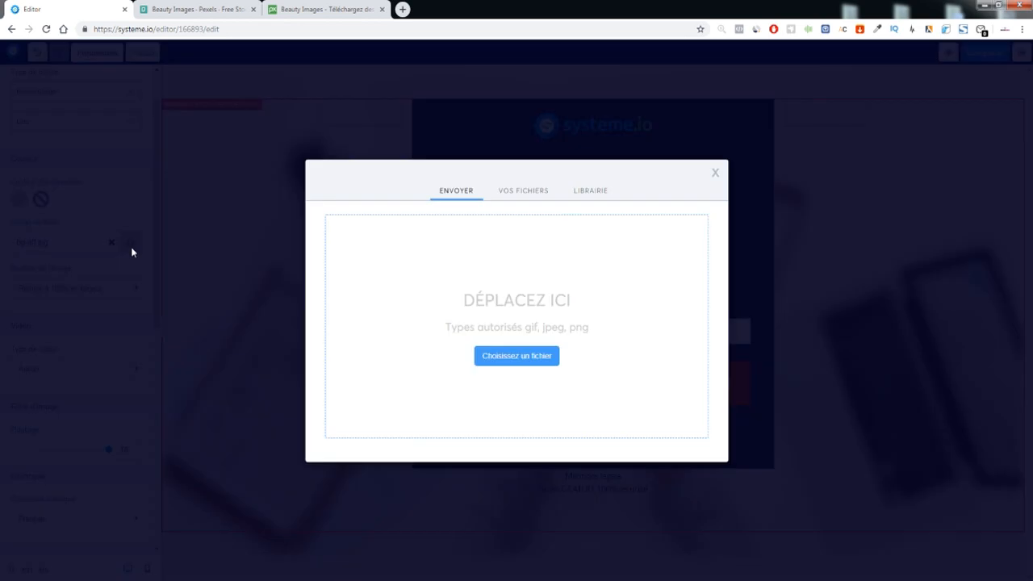
{"action": "left_click", "coordinate": [717, 176]}
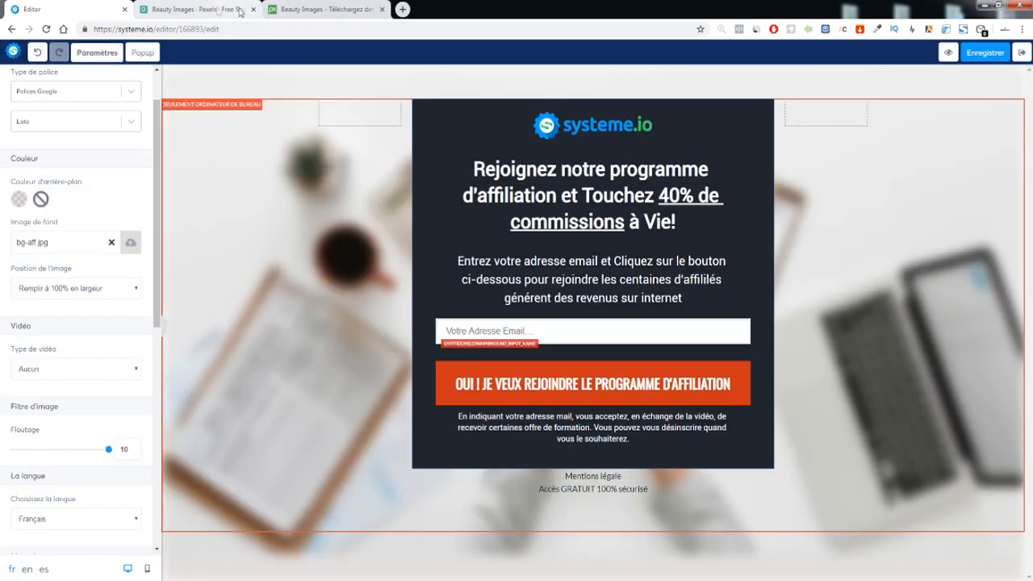
Switch to Pixabay, open the photo of the long-haired woman at sunset and select its 1920×1275 JPG download size
{"action": "left_click", "coordinate": [189, 9]}
{"action": "left_click", "coordinate": [308, 9]}
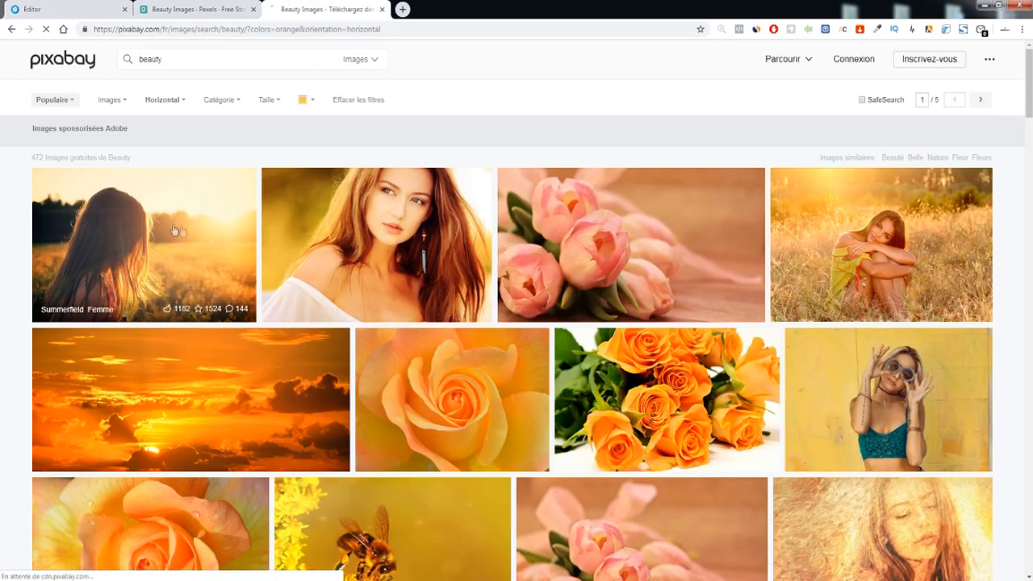
{"action": "left_click", "coordinate": [173, 231]}
{"action": "left_click", "coordinate": [790, 195]}
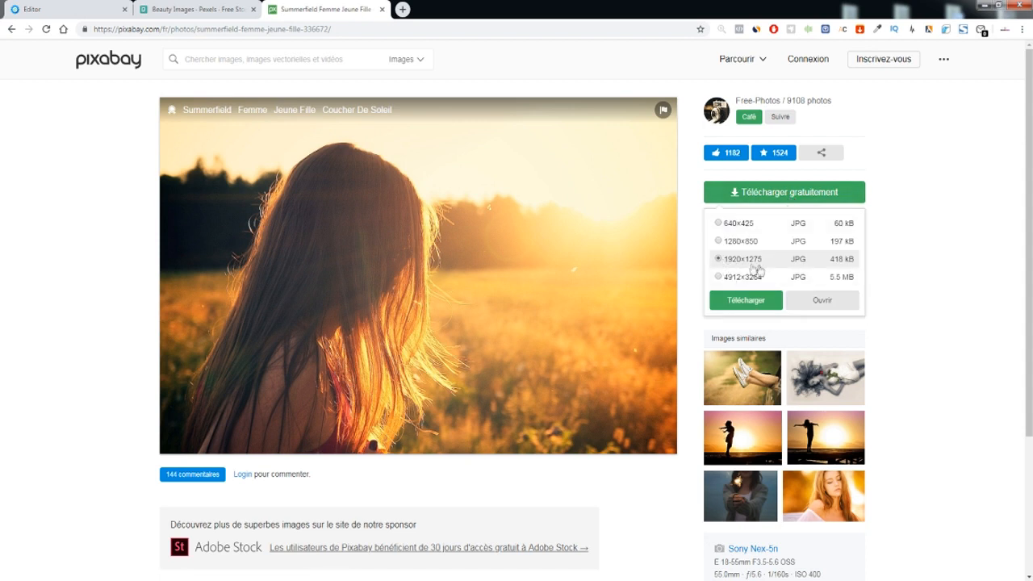
{"action": "left_click", "coordinate": [736, 279]}
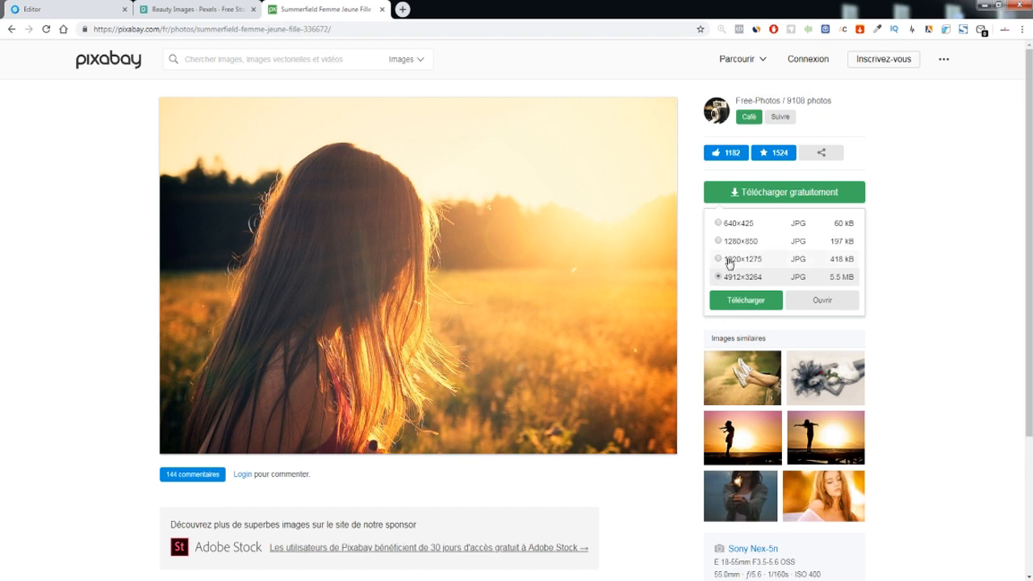
{"action": "left_click", "coordinate": [729, 262]}
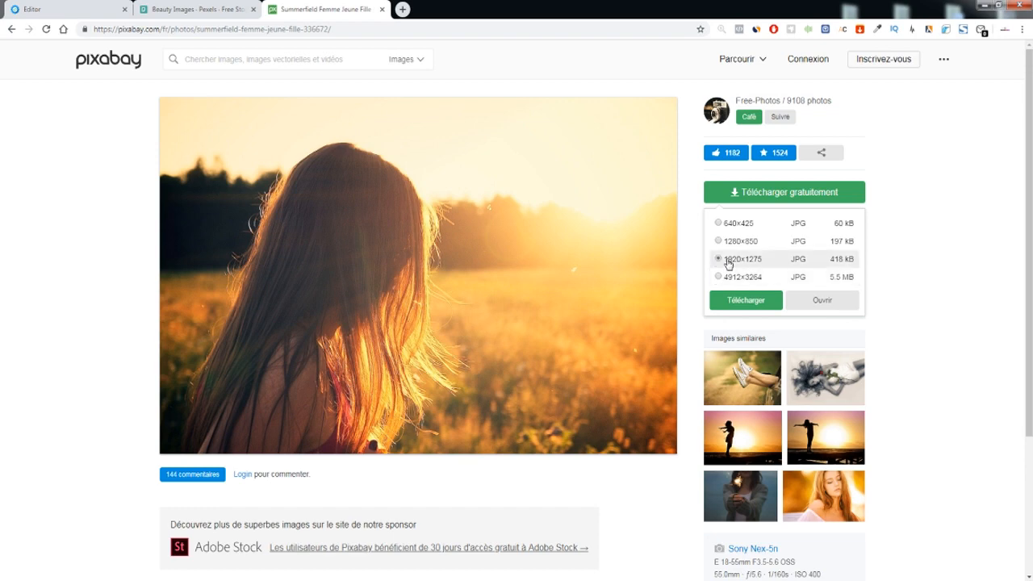
Search Google for "compressjpeg" in a separate tab, look at the results and close that tab
{"action": "left_click", "coordinate": [403, 9]}
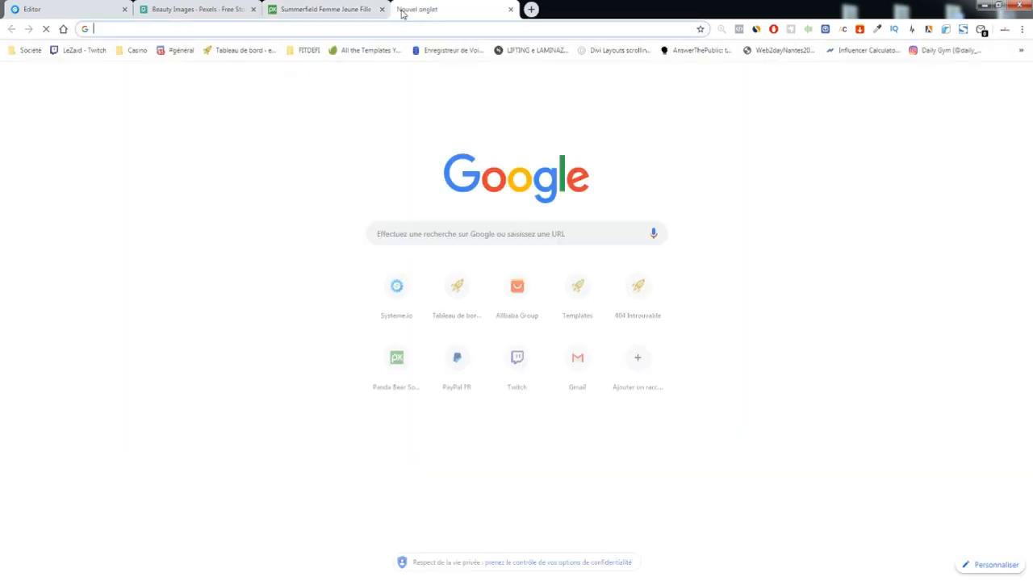
{"action": "type", "text": "compressjpeg"}
{"action": "key", "text": "Return"}
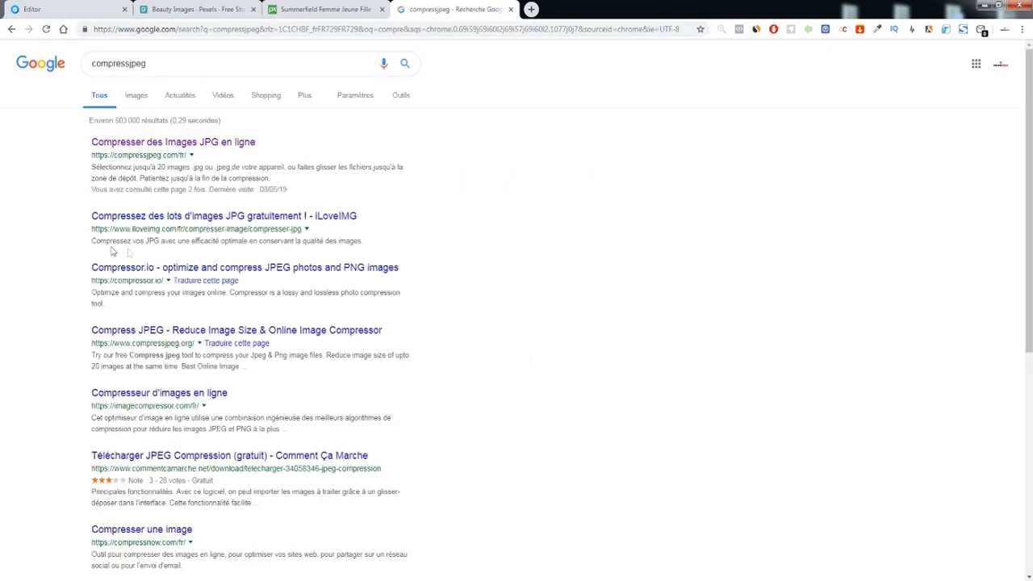
{"action": "left_click", "coordinate": [510, 10]}
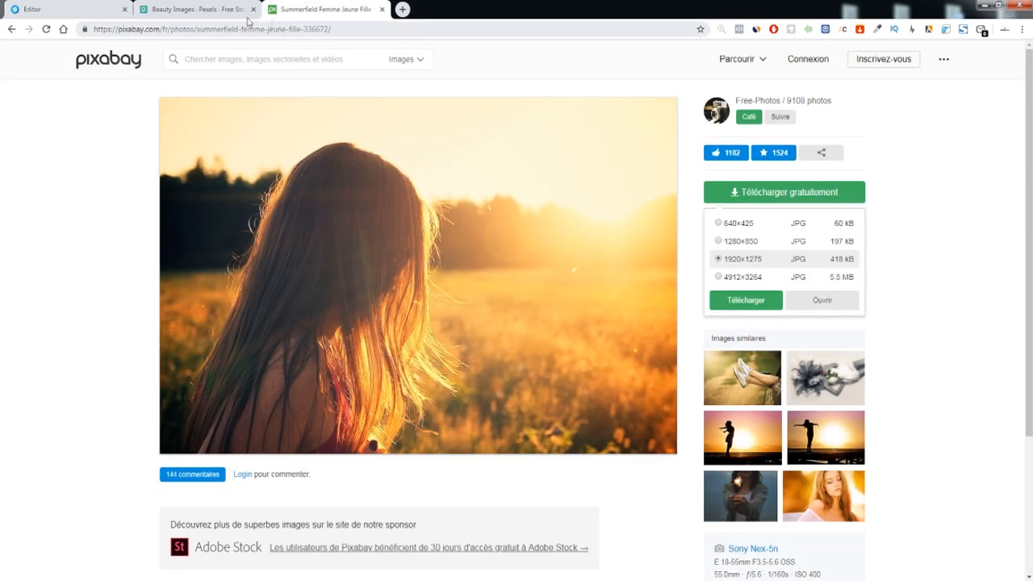
Return to the Systeme.io editor and review the page's background image and video settings
{"action": "left_click", "coordinate": [53, 11]}
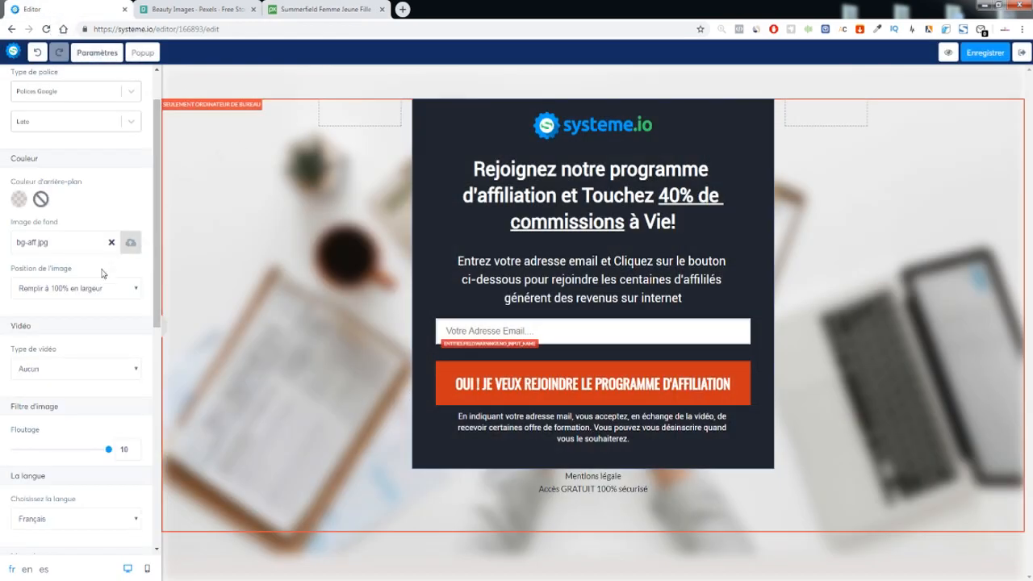
{"action": "scroll", "coordinate": [105, 270], "scroll_direction": "down", "scroll_amount": 4}
{"action": "scroll", "coordinate": [101, 276], "scroll_direction": "up", "scroll_amount": 3}
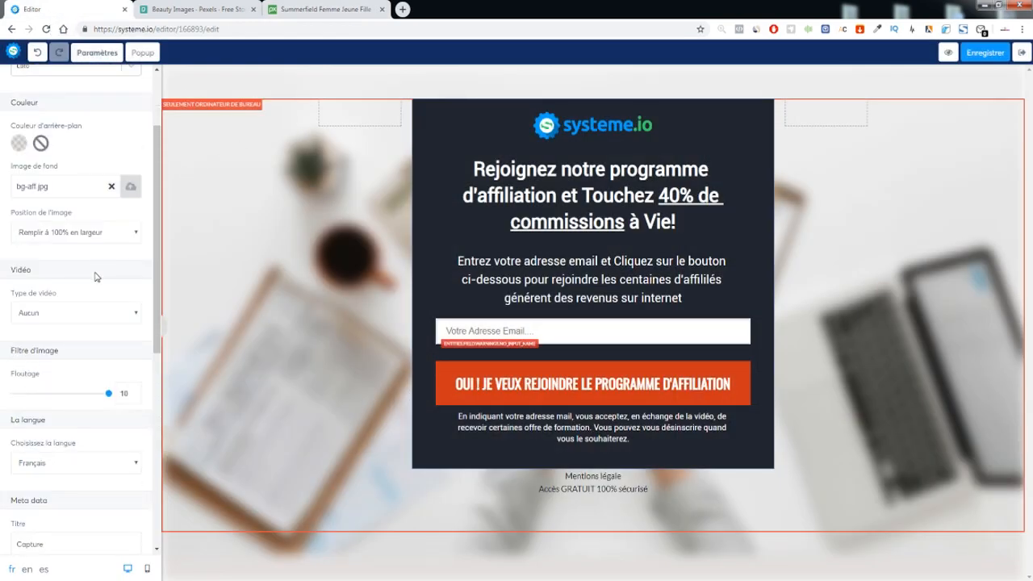
Switch to Pexels, preview the waves-crashing-on-rocks video from its home page and close the preview
{"action": "left_click", "coordinate": [150, 8]}
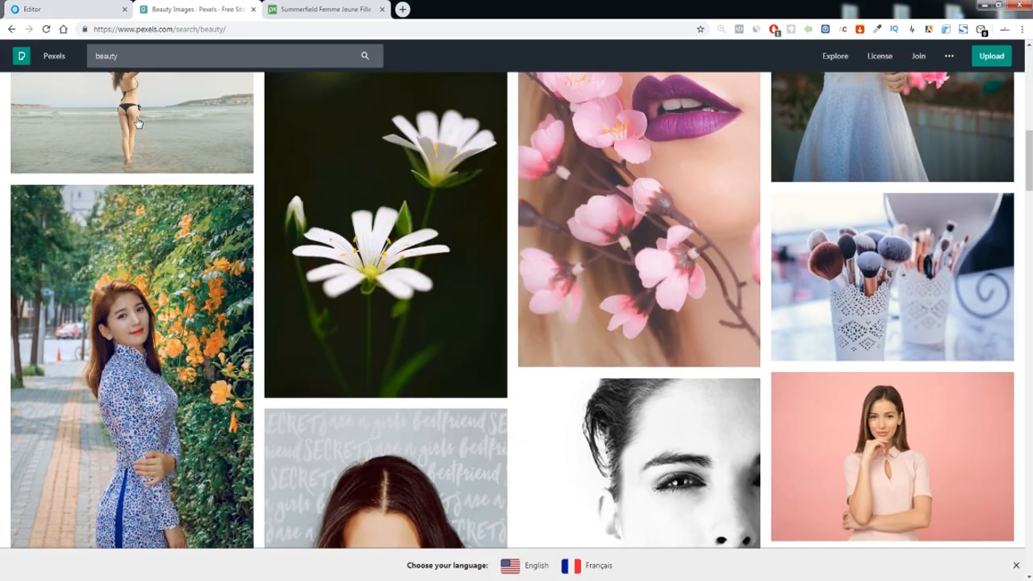
{"action": "scroll", "coordinate": [145, 92], "scroll_direction": "up", "scroll_amount": 3}
{"action": "left_click", "coordinate": [51, 56]}
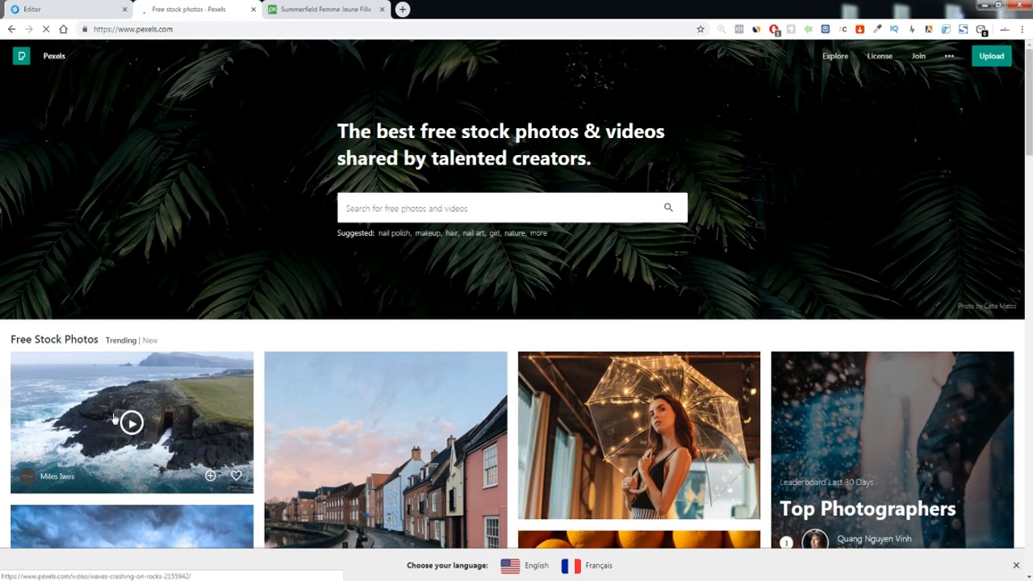
{"action": "left_click", "coordinate": [129, 424]}
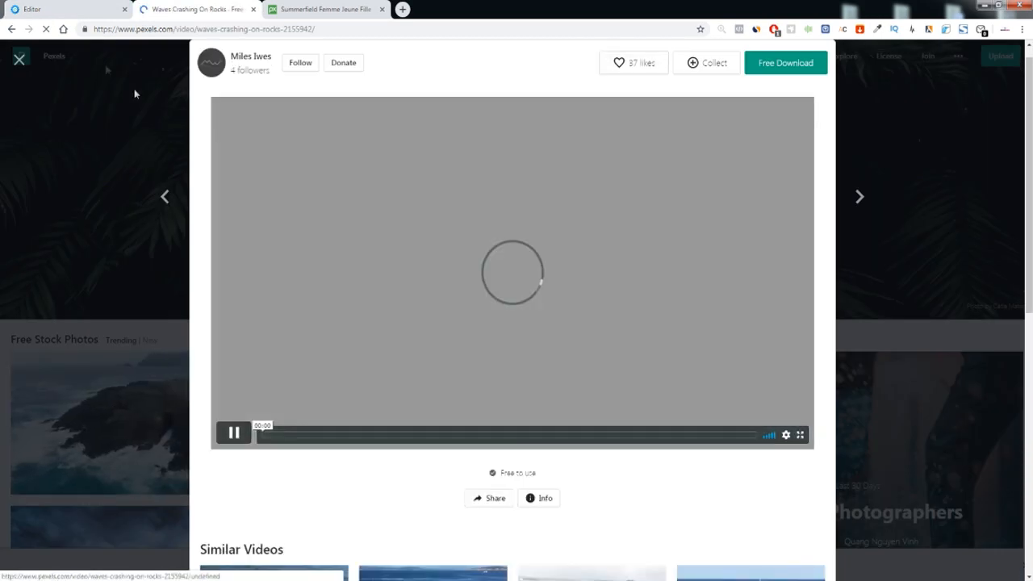
{"action": "left_click", "coordinate": [232, 434]}
{"action": "left_click", "coordinate": [132, 325]}
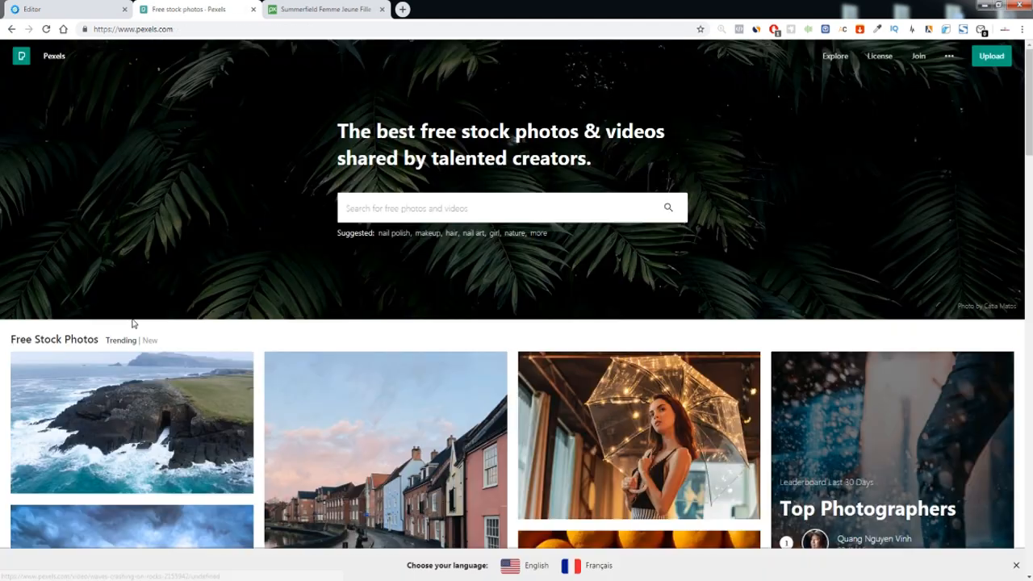
Back in the Systeme.io editor, set the page's meta title (Titre) to "Mes conseils pour mincir | eComharder"
{"action": "left_click", "coordinate": [32, 9]}
{"action": "scroll", "coordinate": [102, 291], "scroll_direction": "down", "scroll_amount": 5}
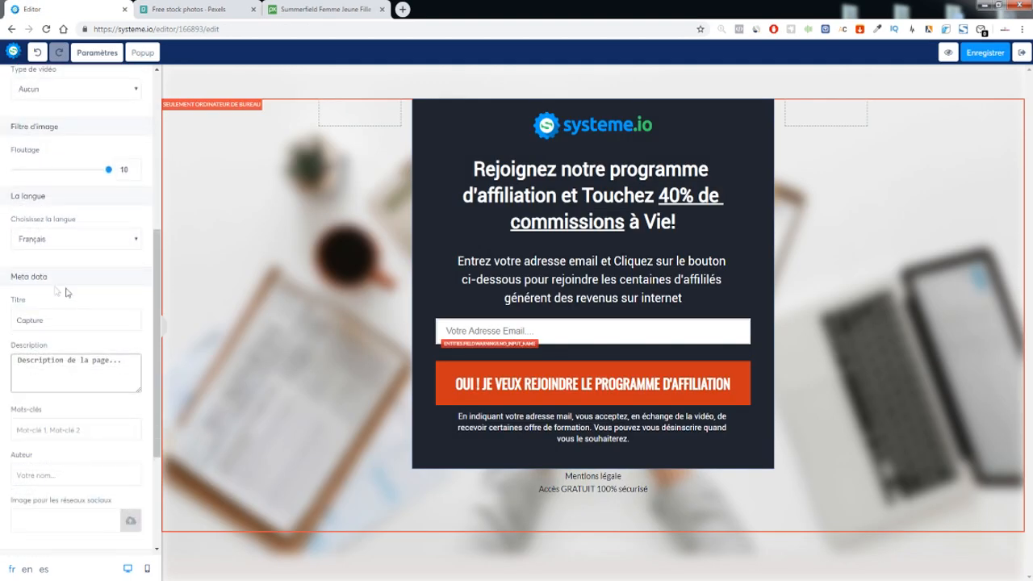
{"action": "double_click", "coordinate": [66, 211]}
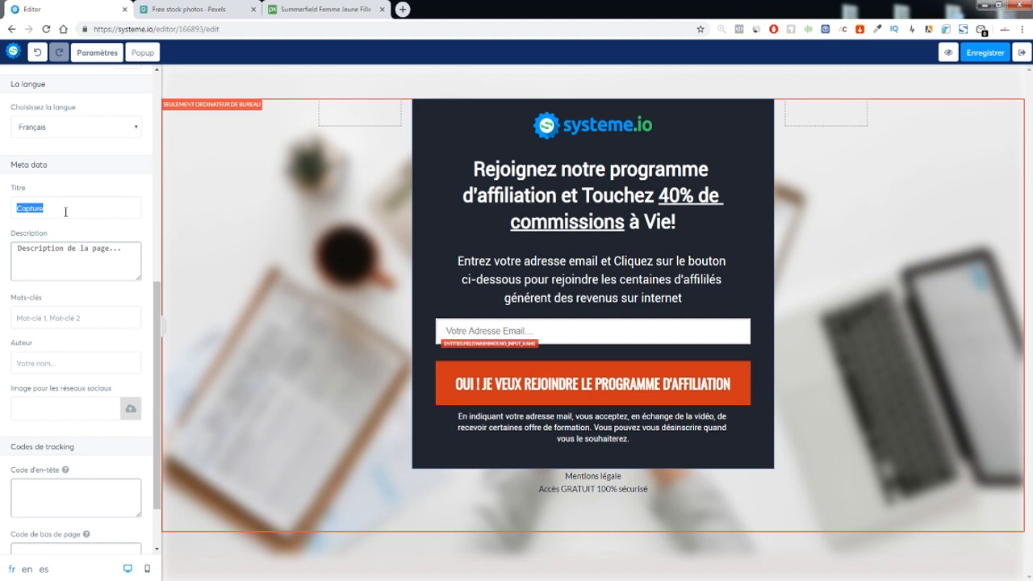
{"action": "key", "text": "BackSpace"}
{"action": "type", "text": "Mes conseils pour mincir | eCom"}
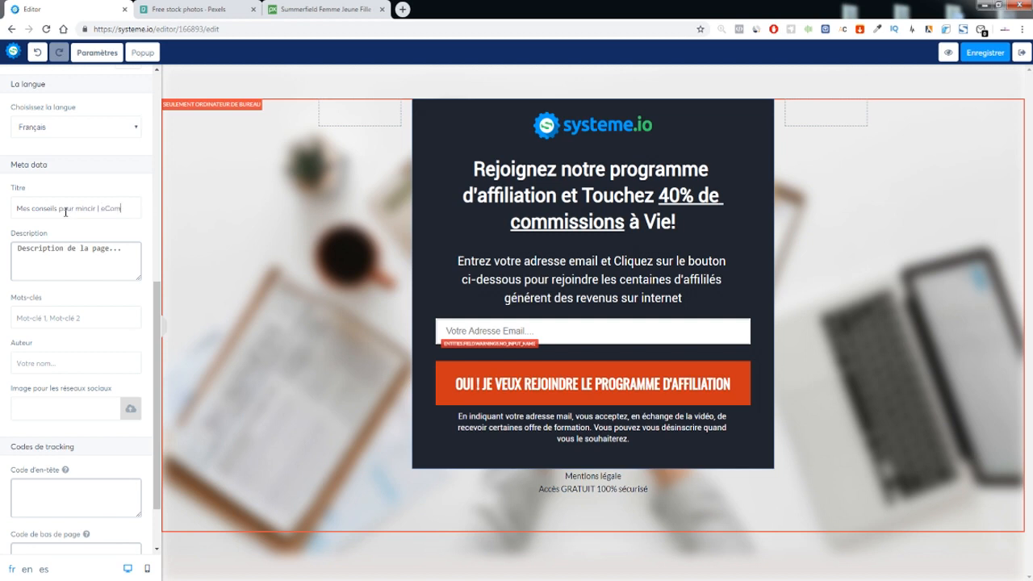
{"action": "type", "text": "harder"}
{"action": "left_click_drag", "start_coordinate": [41, 205], "coordinate": [146, 207]}
Examine the page's meta description, keywords and author fields, along with the capture form's introductory paragraph
{"action": "left_click", "coordinate": [64, 271]}
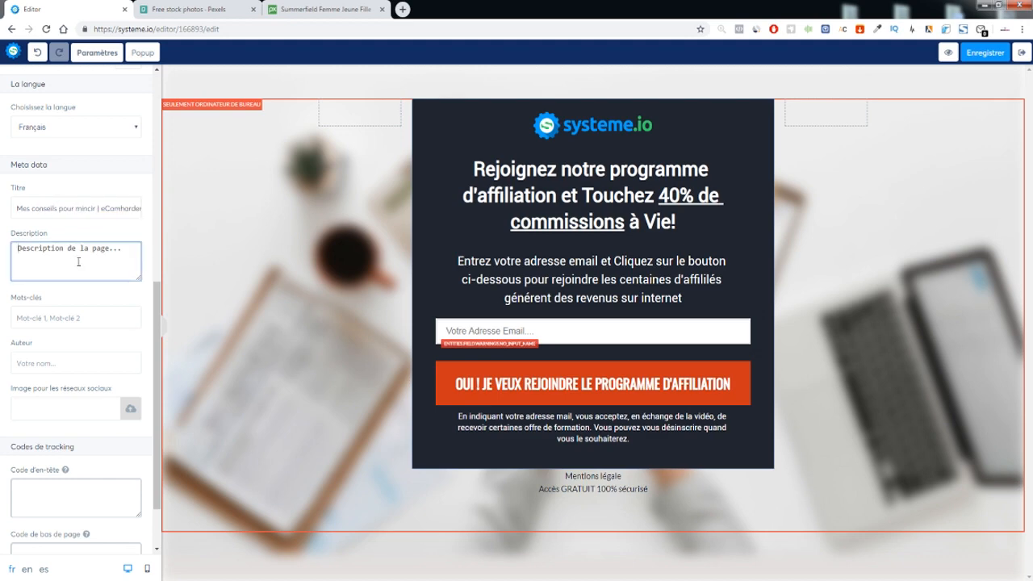
{"action": "left_click", "coordinate": [547, 301]}
{"action": "left_click", "coordinate": [548, 302]}
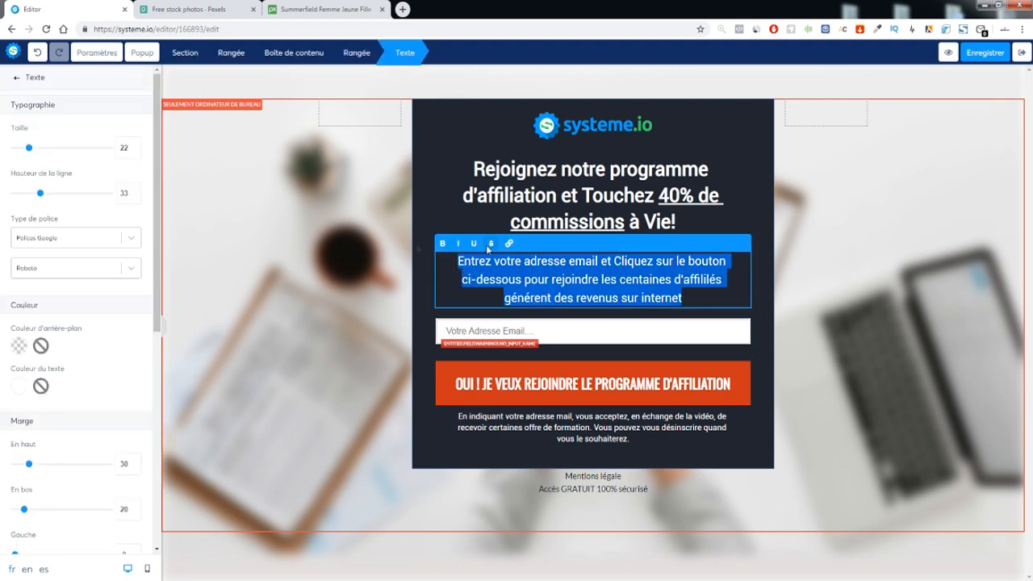
{"action": "left_click", "coordinate": [97, 52]}
{"action": "left_click", "coordinate": [58, 264]}
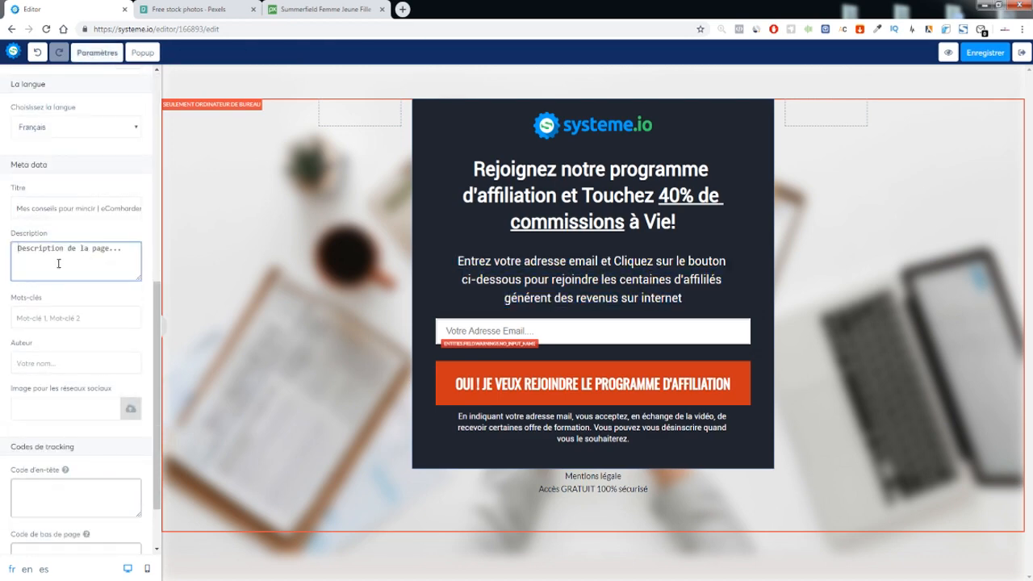
{"action": "scroll", "coordinate": [68, 250], "scroll_direction": "down", "scroll_amount": 1}
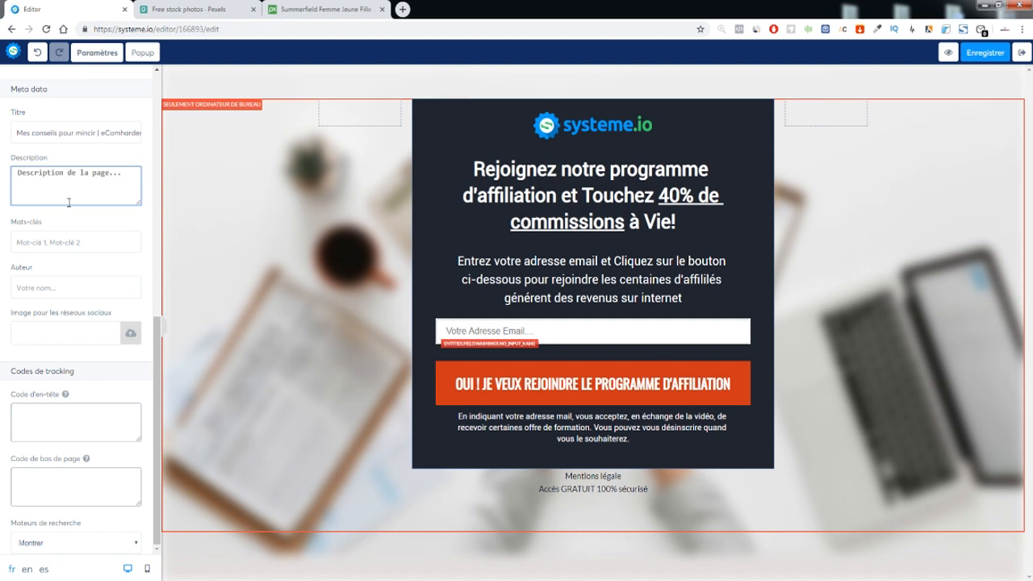
{"action": "left_click", "coordinate": [64, 236]}
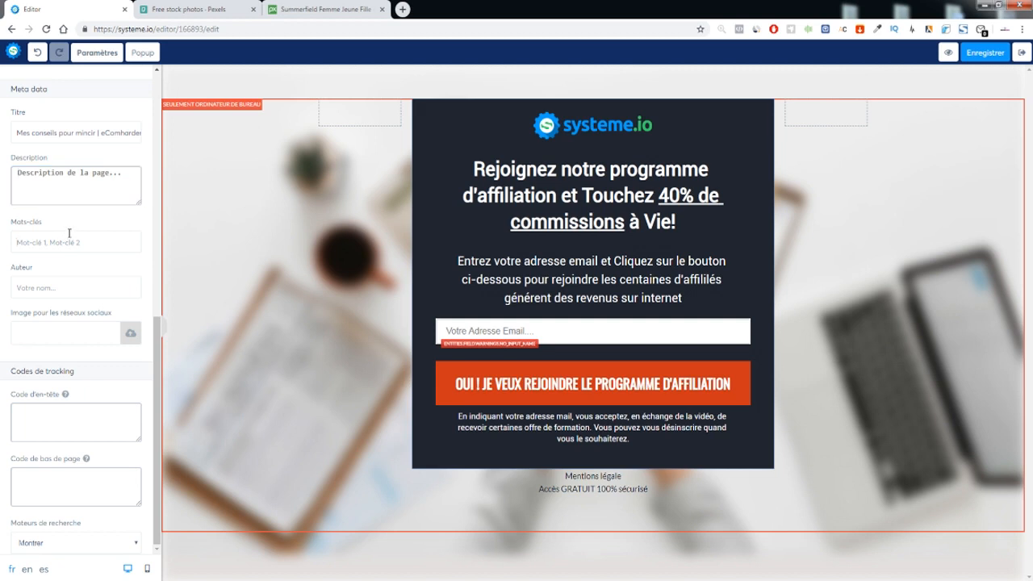
{"action": "left_click", "coordinate": [27, 279]}
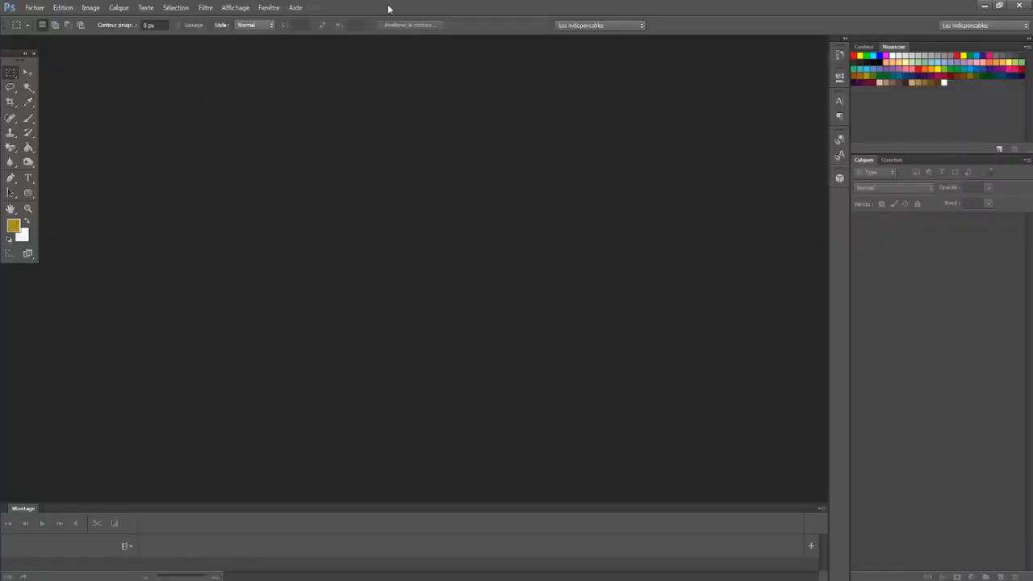
Switch to Photoshop to view the banner file banniere pub.psd, and return to the Systeme.io editor
{"action": "left_click_drag", "start_coordinate": [389, 9], "coordinate": [0, 129]}
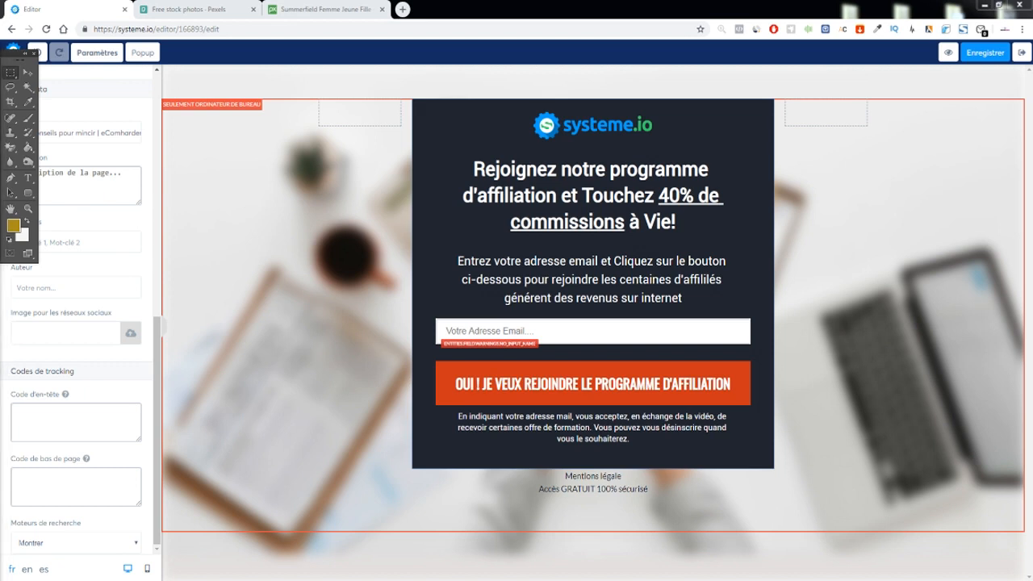
{"action": "left_click_drag", "start_coordinate": [1, 109], "coordinate": [529, 1]}
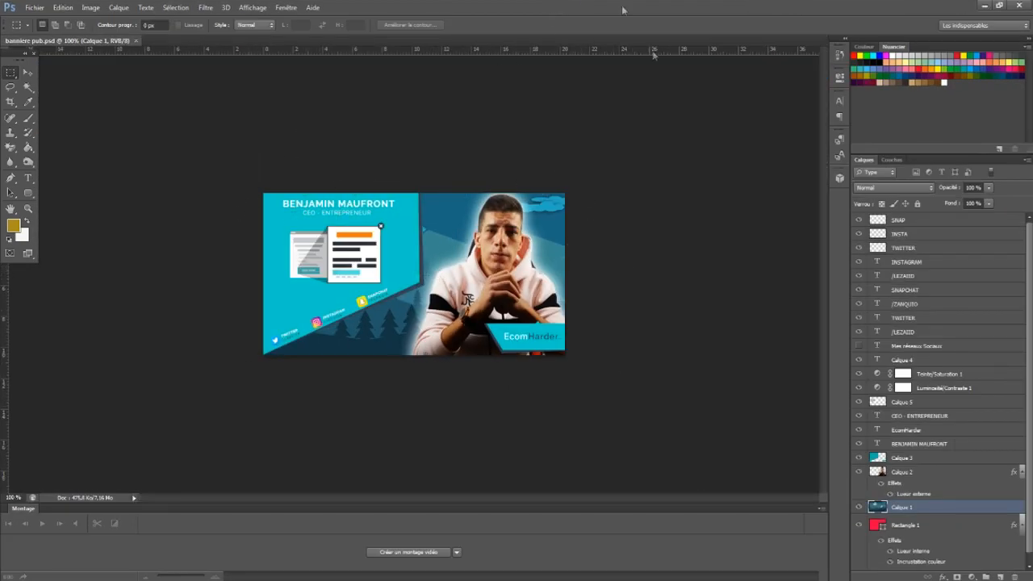
{"action": "left_click_drag", "start_coordinate": [539, 9], "coordinate": [1, 89]}
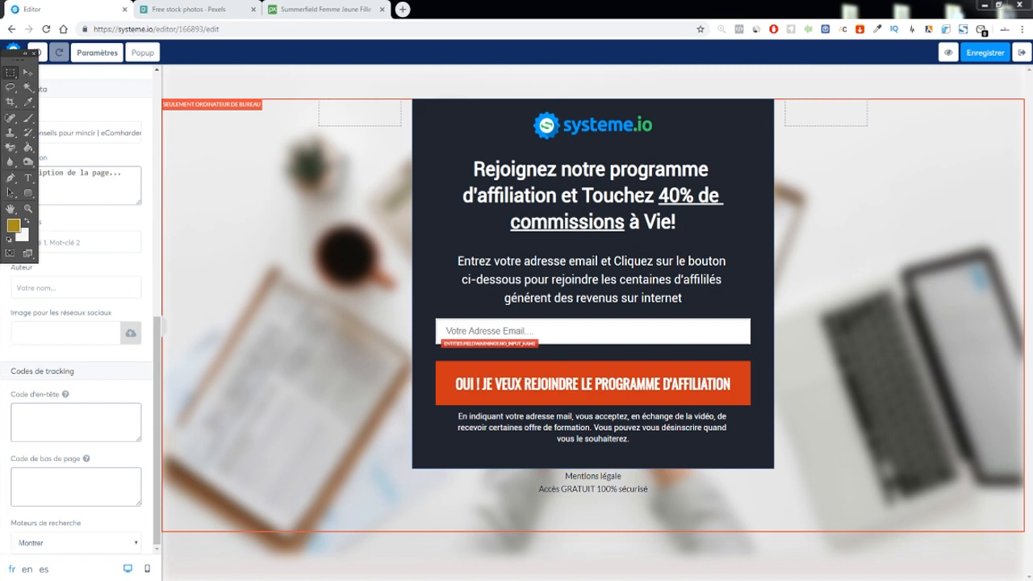
{"action": "key", "text": "alt+Tab"}
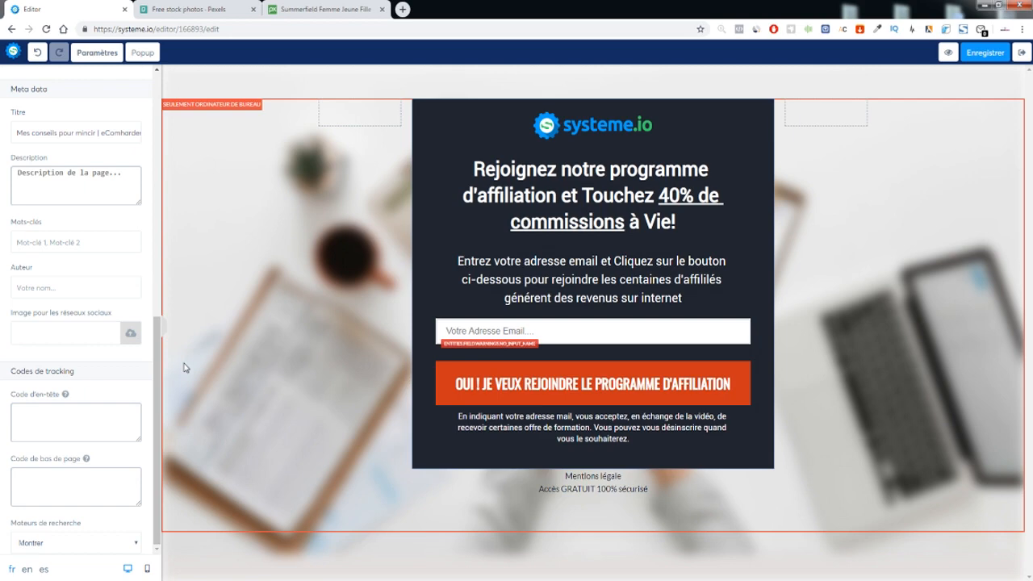
Examine the page's header and footer tracking code fields and the search engine visibility options (Montrer, Cacher)
{"action": "left_click", "coordinate": [566, 128]}
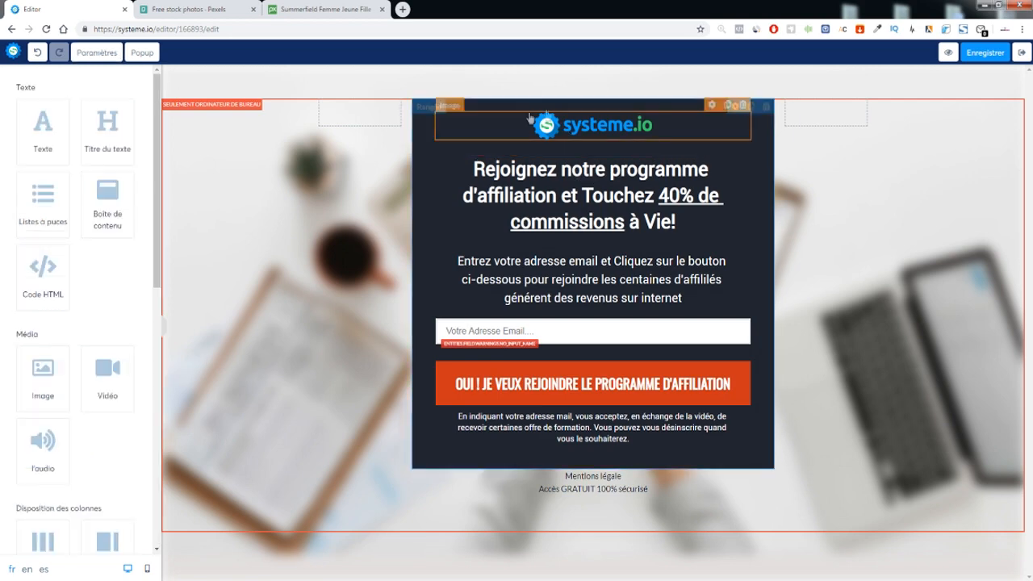
{"action": "left_click", "coordinate": [108, 55]}
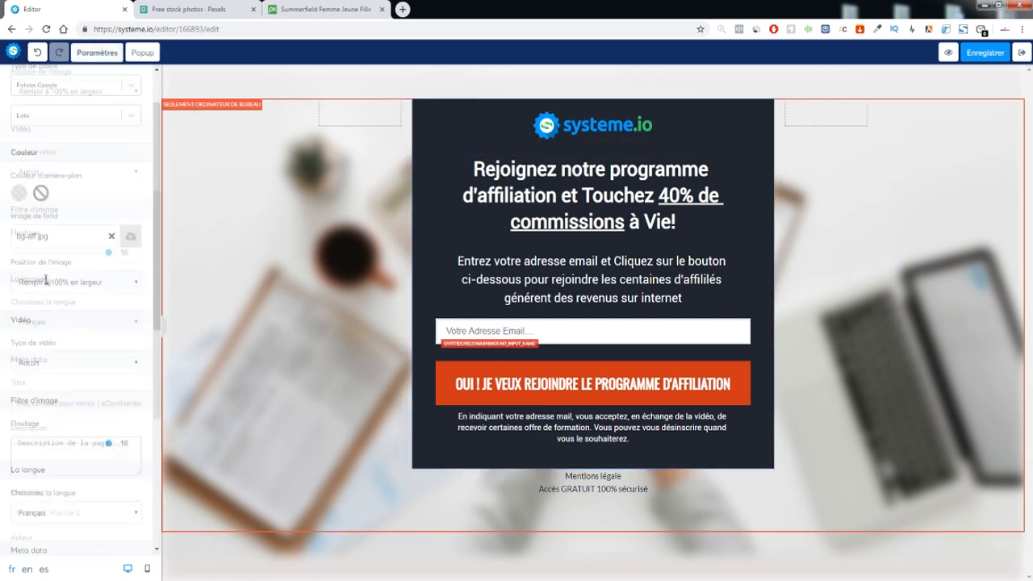
{"action": "left_click", "coordinate": [37, 409]}
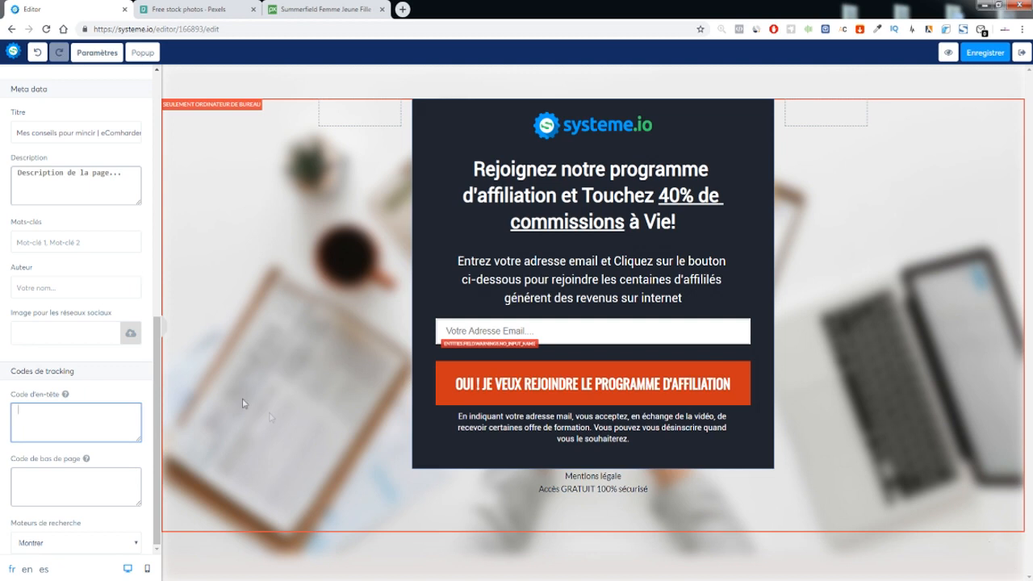
{"action": "left_click", "coordinate": [75, 489]}
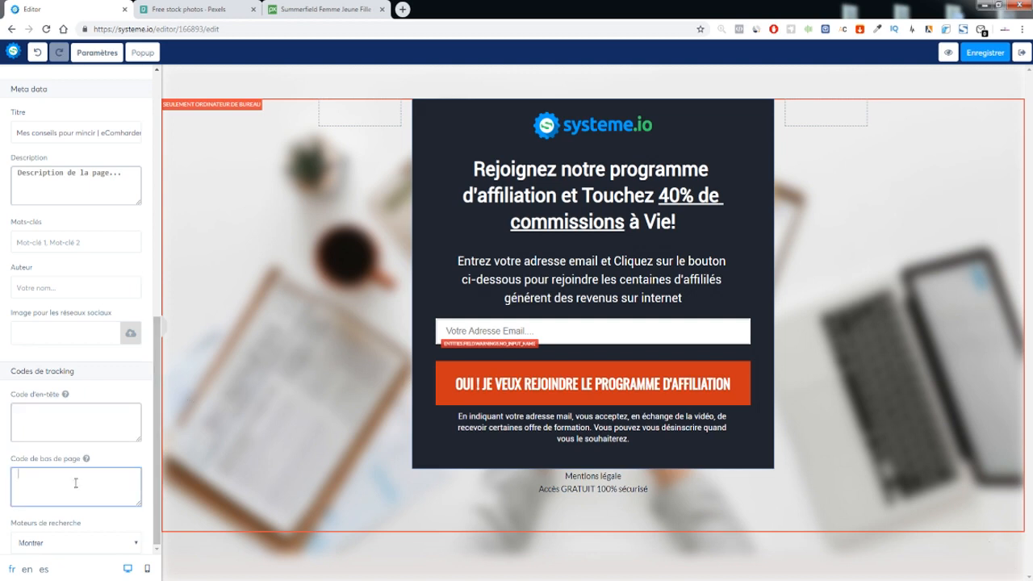
{"action": "left_click", "coordinate": [64, 541]}
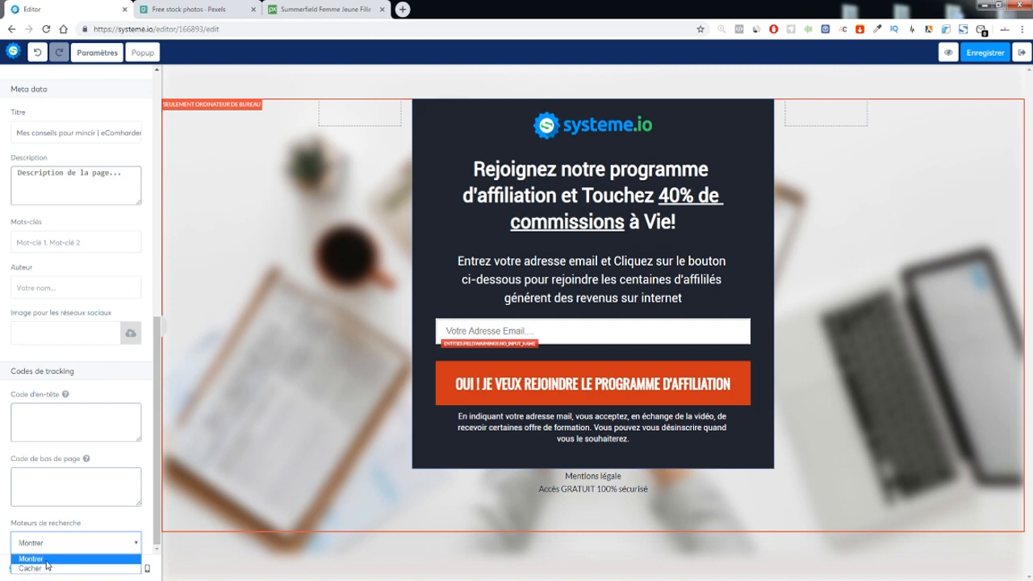
{"action": "left_click_drag", "start_coordinate": [62, 517], "coordinate": [69, 517]}
{"action": "left_click", "coordinate": [258, 320]}
{"action": "left_click", "coordinate": [229, 153]}
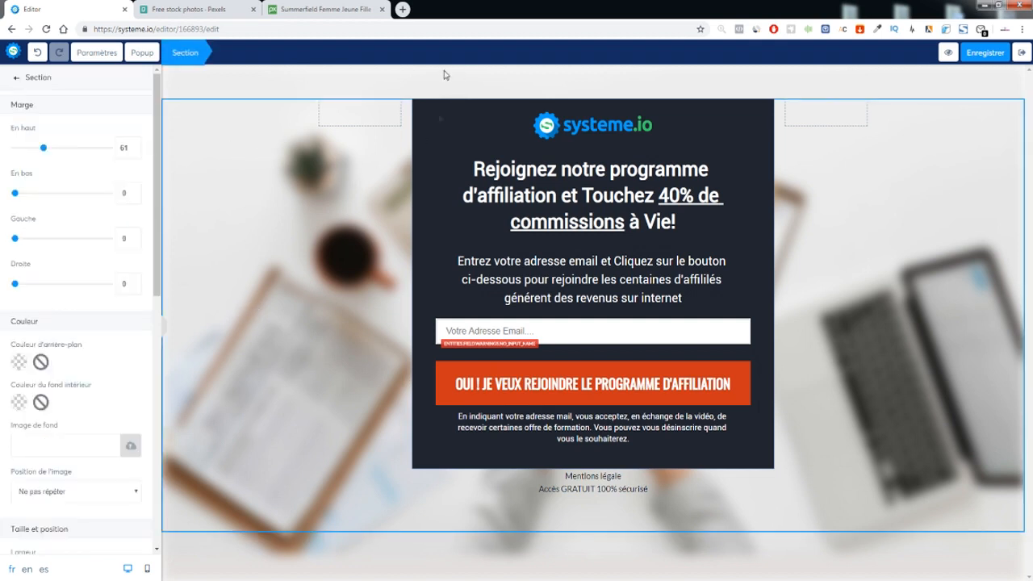
Set the data type (Type de données) of the capture form's input field to Email
{"action": "left_click", "coordinate": [558, 338]}
{"action": "left_click", "coordinate": [49, 124]}
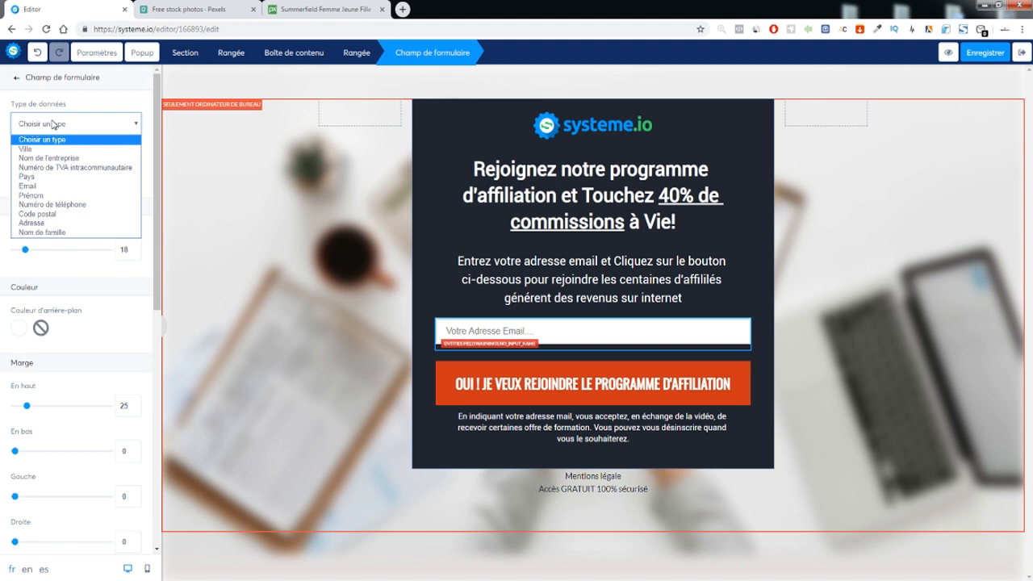
{"action": "left_click", "coordinate": [54, 186]}
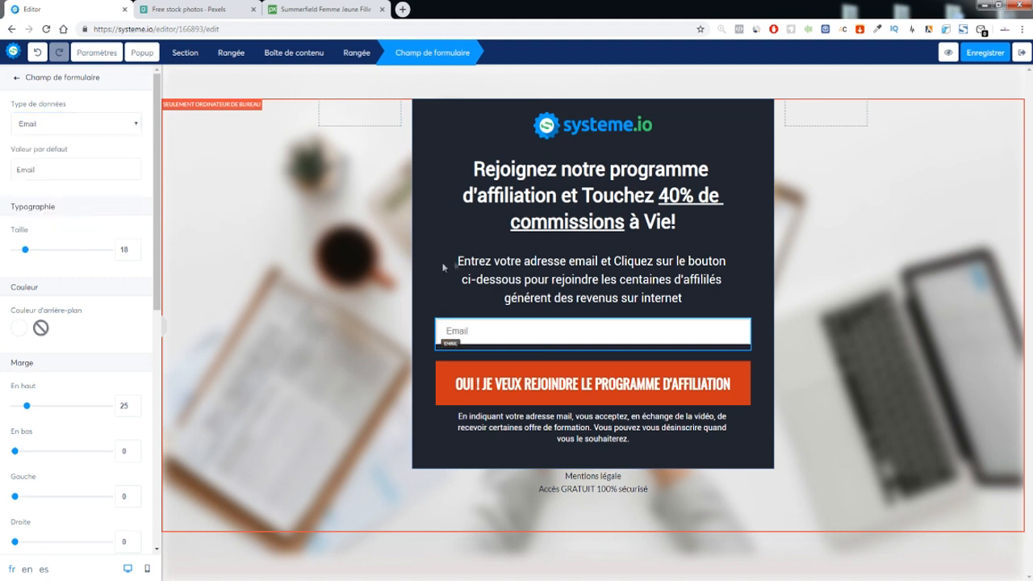
{"action": "left_click", "coordinate": [560, 353]}
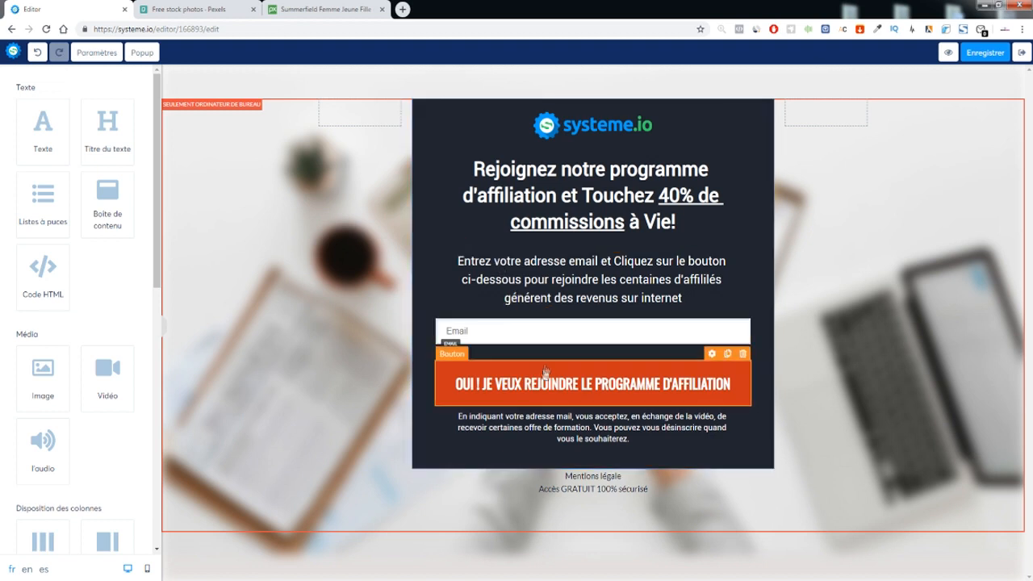
Change the background colour of the capture form's content box to bright blue
{"action": "left_click", "coordinate": [531, 104]}
{"action": "left_click", "coordinate": [721, 114]}
{"action": "left_click", "coordinate": [718, 107]}
{"action": "left_click", "coordinate": [19, 362]}
{"action": "left_click_drag", "start_coordinate": [66, 415], "coordinate": [131, 353]}
{"action": "left_click", "coordinate": [193, 367]}
{"action": "left_click", "coordinate": [330, 297]}
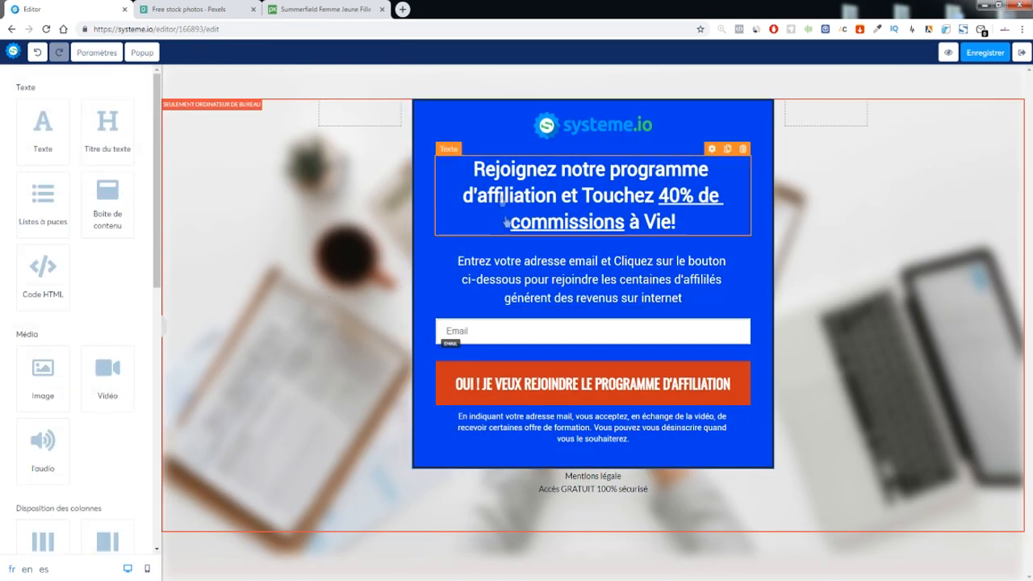
Try Rediriger vers une page as the orange button's action, and return it to Enregistrer le contact
{"action": "left_click", "coordinate": [548, 384]}
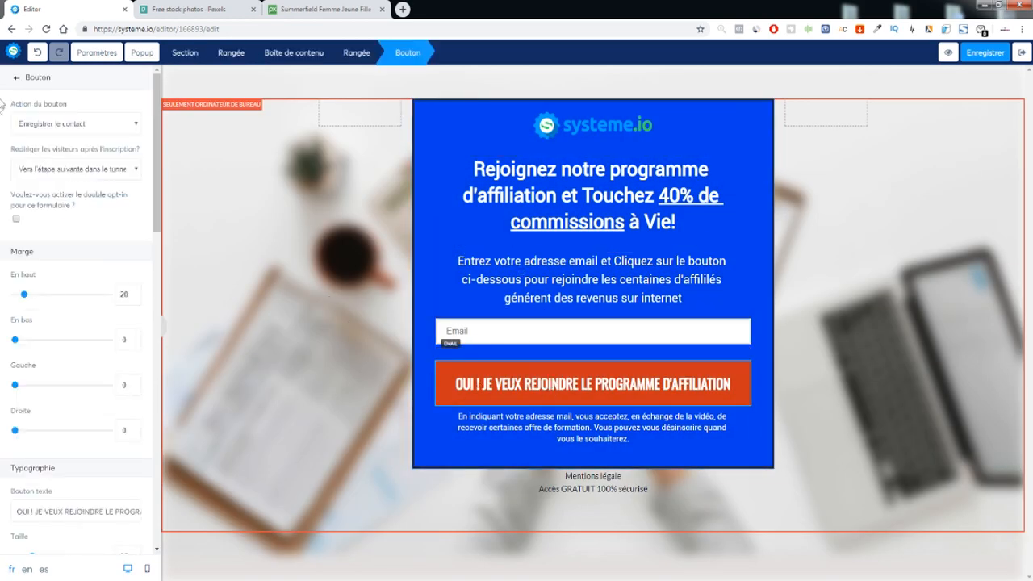
{"action": "left_click", "coordinate": [57, 126]}
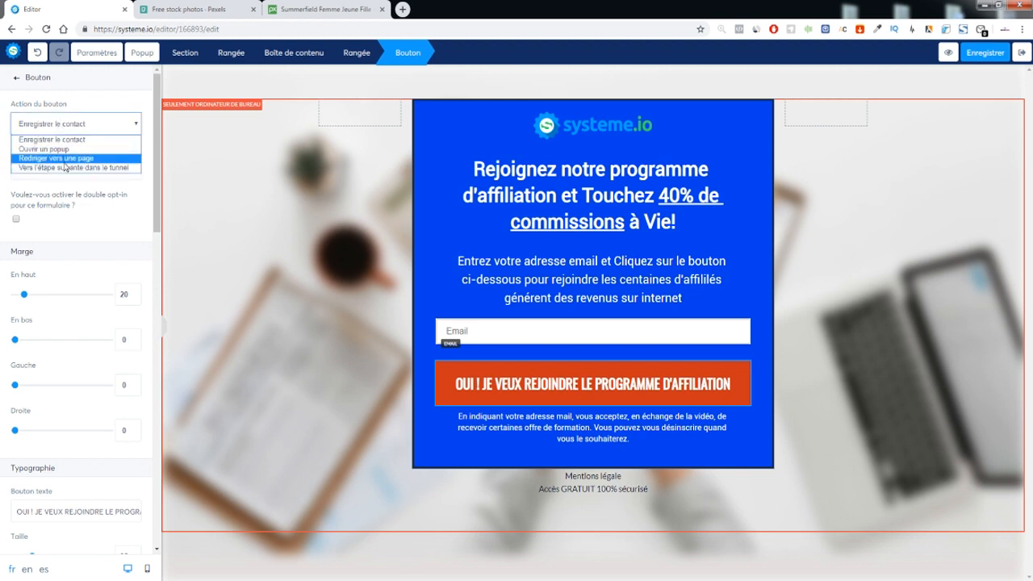
{"action": "left_click", "coordinate": [66, 157]}
{"action": "left_click", "coordinate": [74, 126]}
{"action": "left_click", "coordinate": [66, 137]}
Try Vers une URL personnalisée as the button's post-signup redirection, and restore Vers l'étape suivante dans le tunnel
{"action": "left_click", "coordinate": [53, 169]}
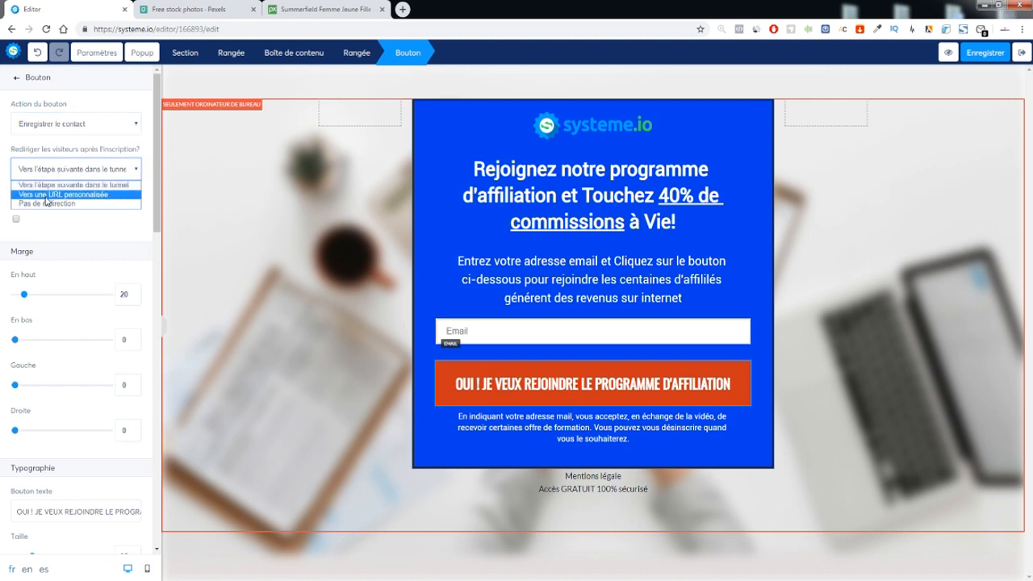
{"action": "left_click", "coordinate": [49, 195]}
{"action": "left_click", "coordinate": [52, 205]}
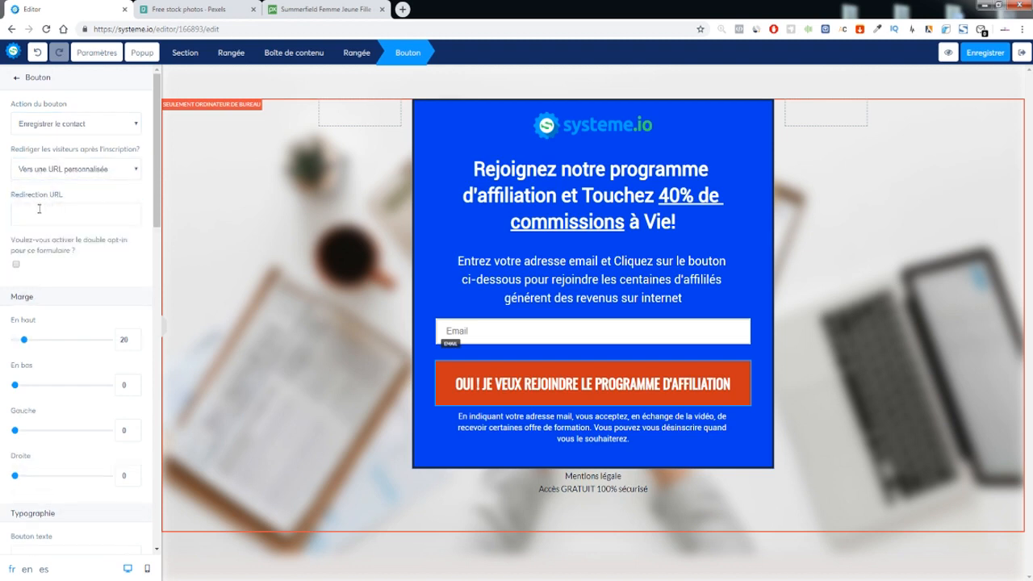
{"action": "left_click", "coordinate": [53, 164]}
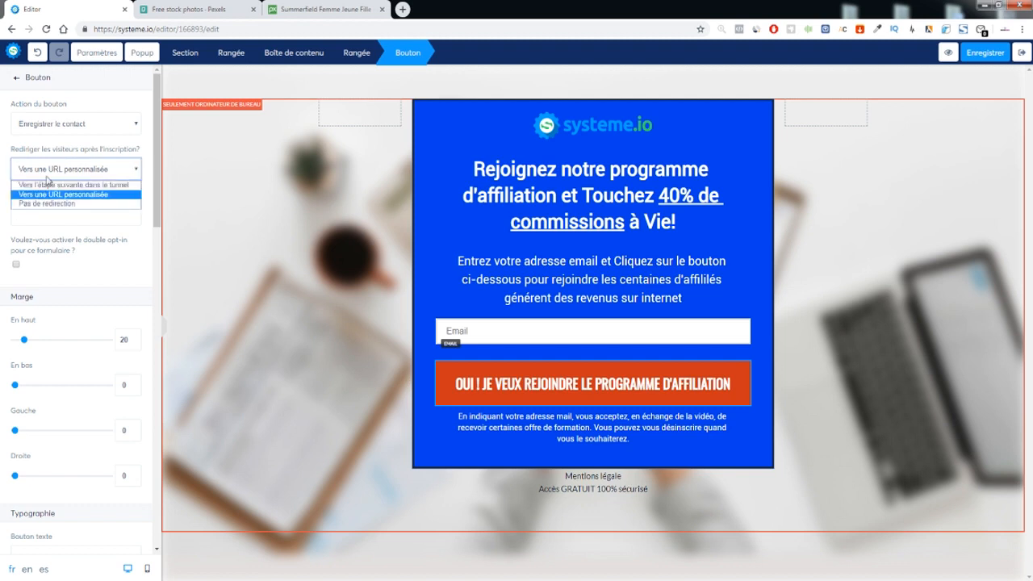
{"action": "left_click", "coordinate": [43, 186]}
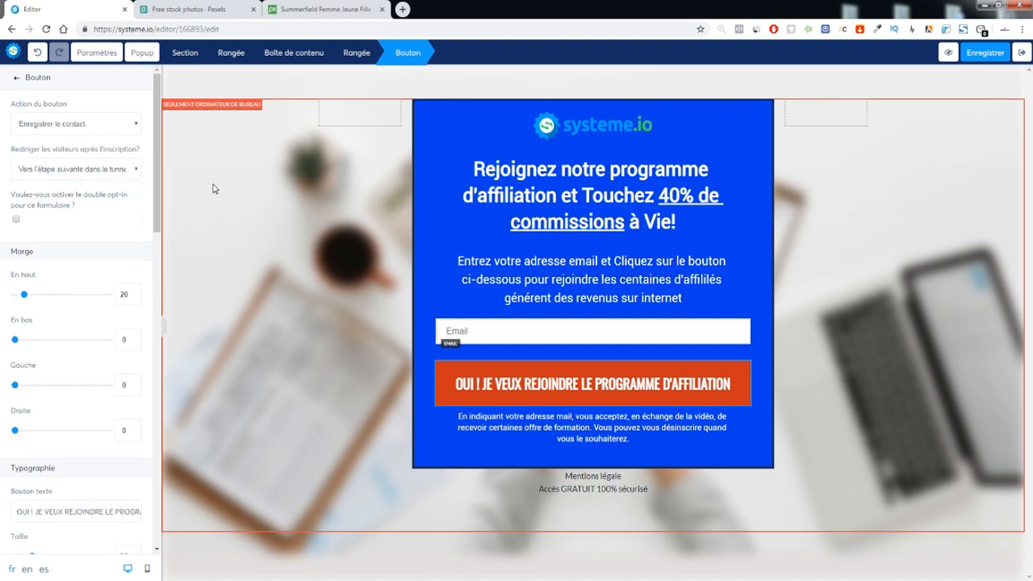
Leave the editor, review the page types offered for a new funnel step, and reopen the Capture page in the editor
{"action": "left_click", "coordinate": [1020, 53]}
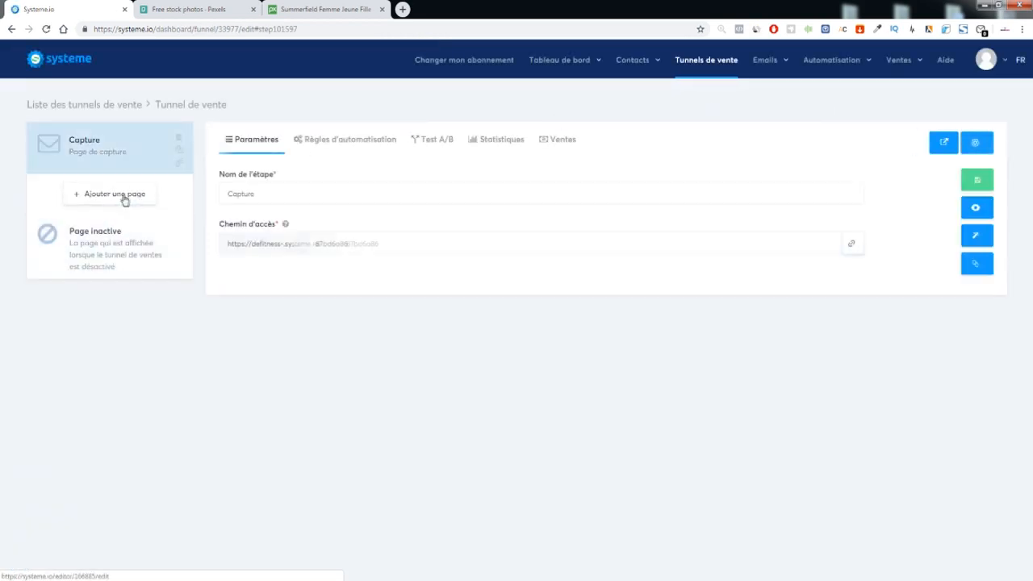
{"action": "left_click", "coordinate": [110, 194]}
{"action": "left_click", "coordinate": [476, 201]}
{"action": "scroll", "coordinate": [519, 305], "scroll_direction": "down", "scroll_amount": 2}
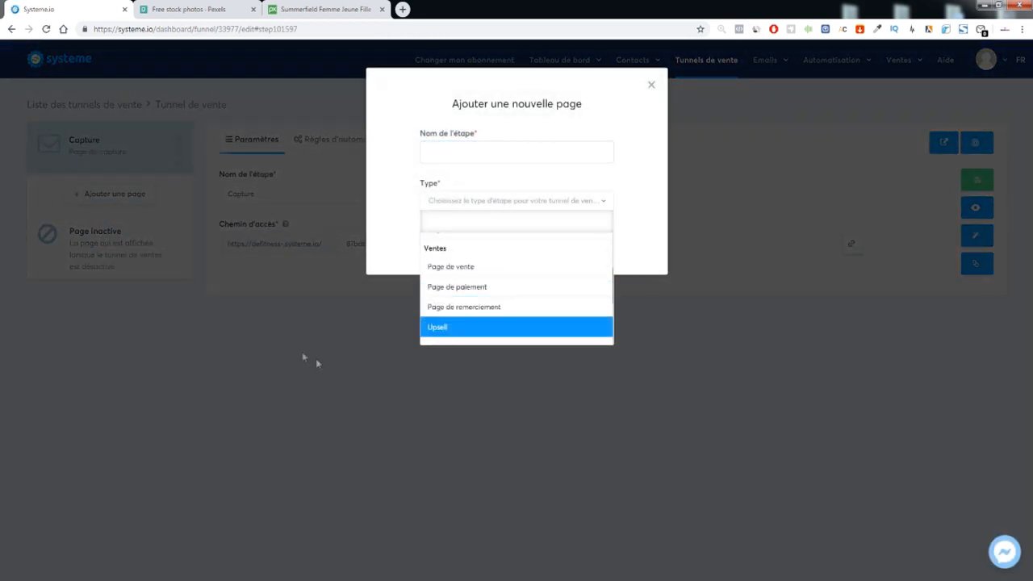
{"action": "left_click", "coordinate": [316, 359]}
{"action": "left_click", "coordinate": [978, 237]}
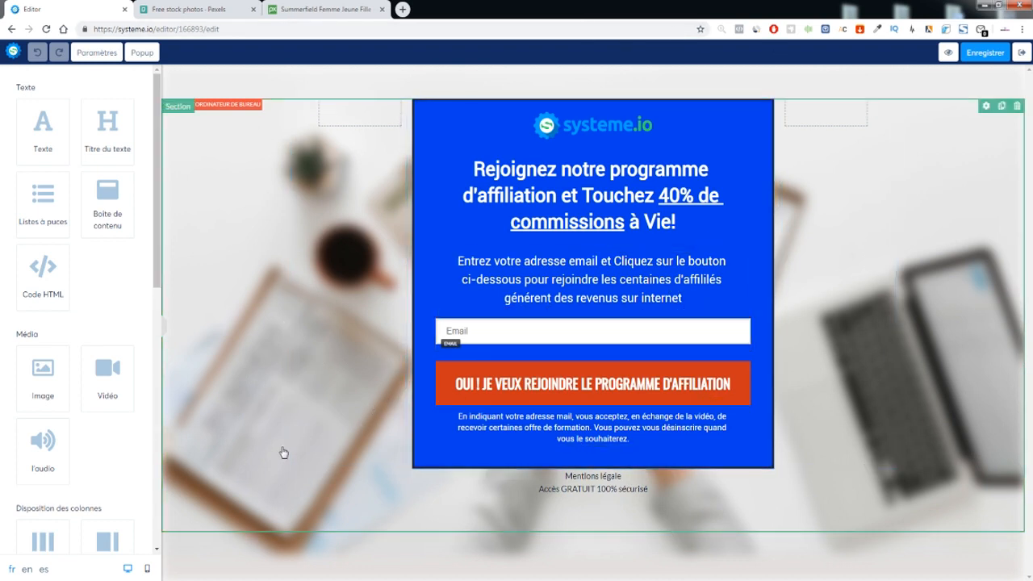
Set the headline's font to the Google font Ubuntu
{"action": "left_click", "coordinate": [566, 211]}
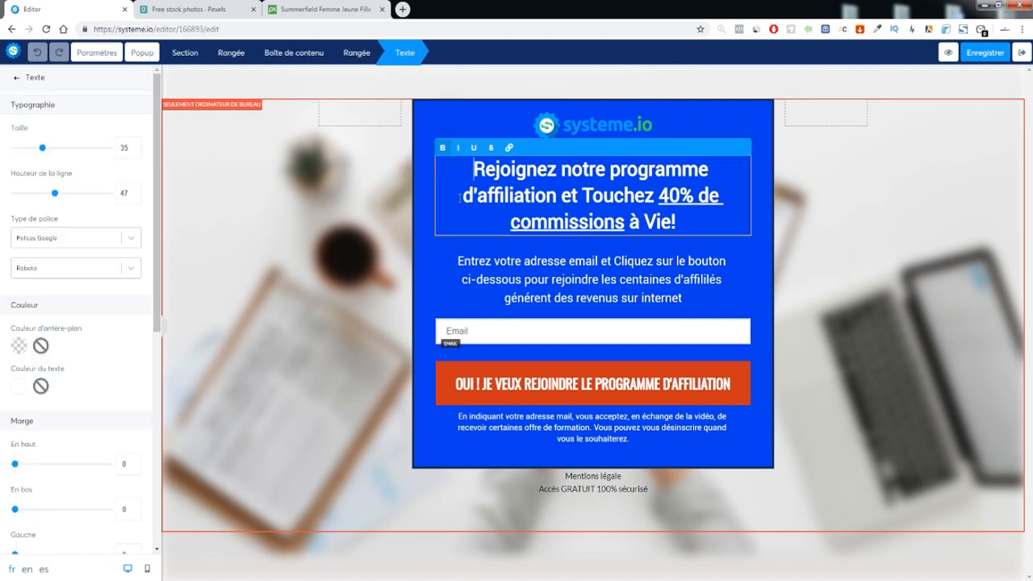
{"action": "left_click", "coordinate": [58, 267]}
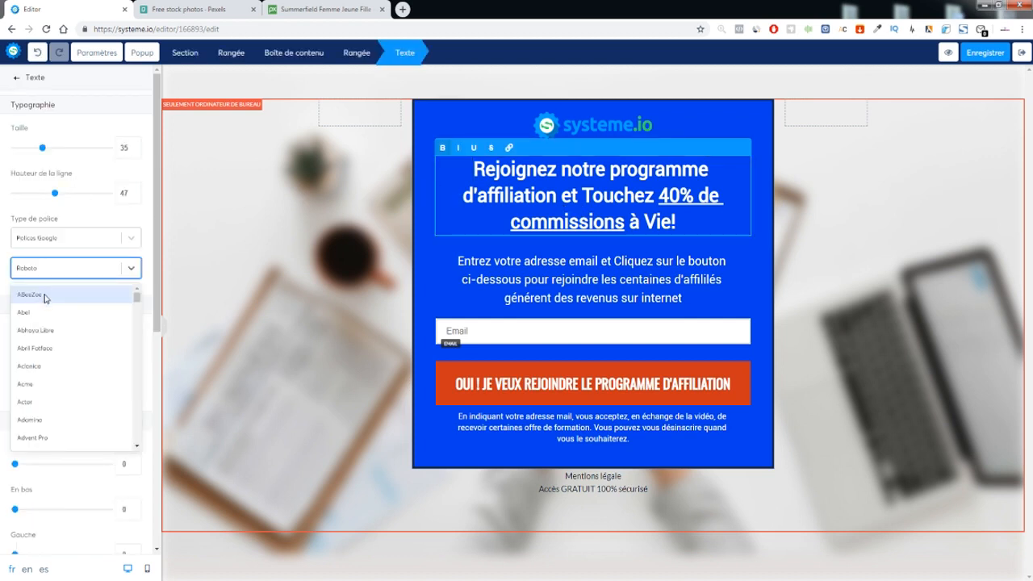
{"action": "type", "text": "ubuntu"}
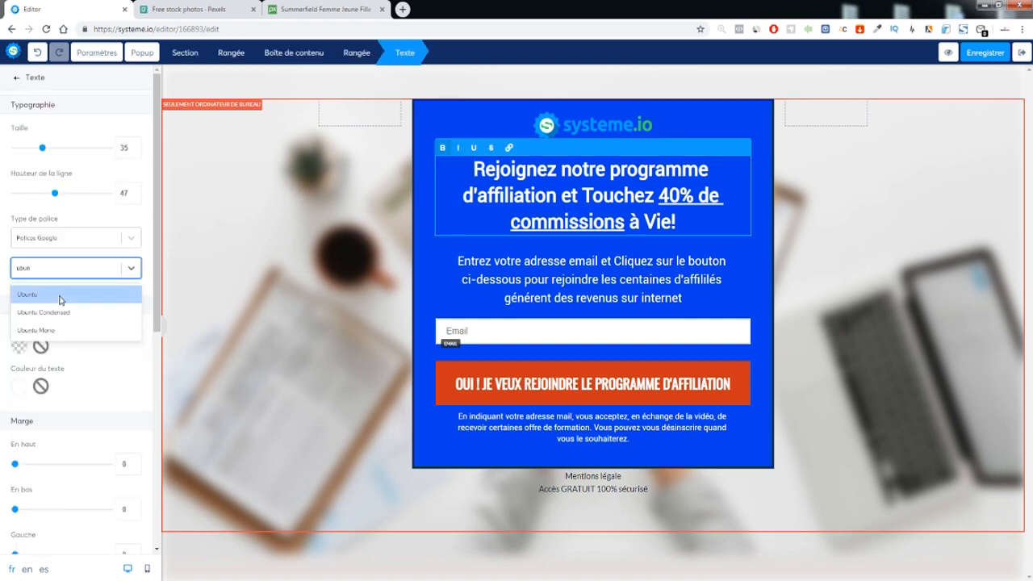
{"action": "left_click", "coordinate": [61, 297]}
{"action": "left_click", "coordinate": [471, 267]}
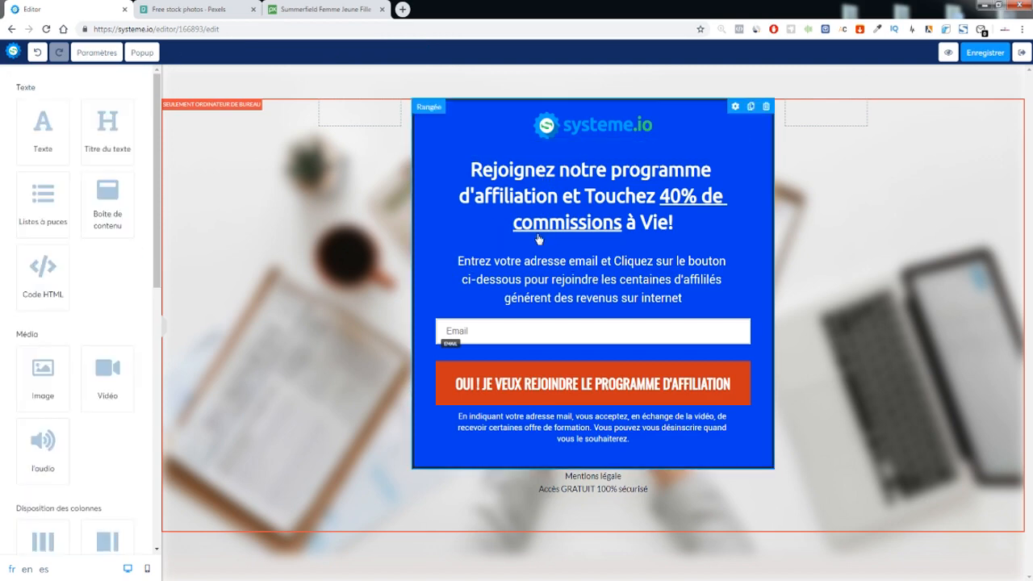
Set the introductory paragraph's font type to Même police que la page
{"action": "left_click", "coordinate": [533, 272]}
{"action": "left_click", "coordinate": [51, 242]}
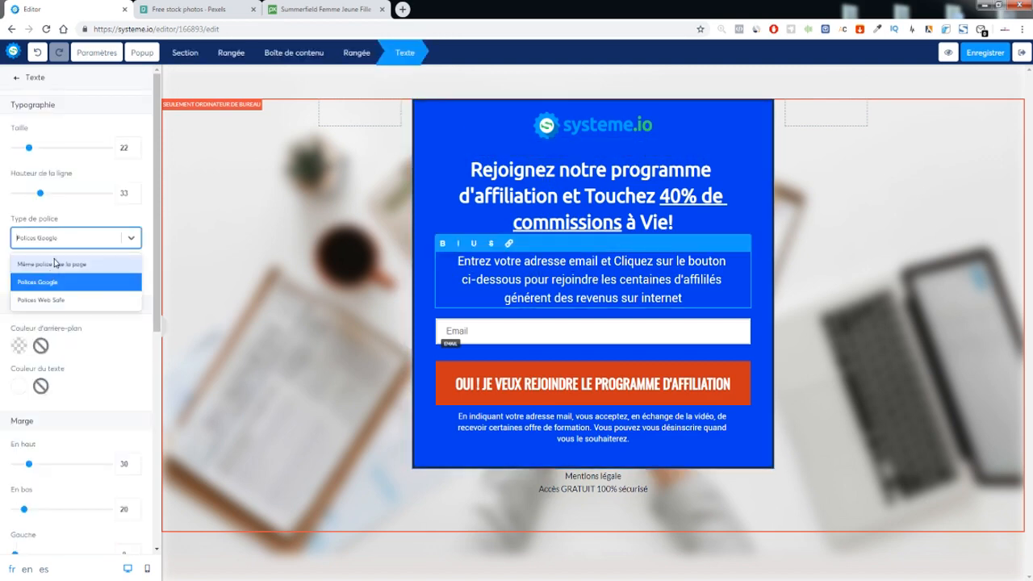
{"action": "left_click", "coordinate": [53, 265]}
{"action": "left_click", "coordinate": [533, 429]}
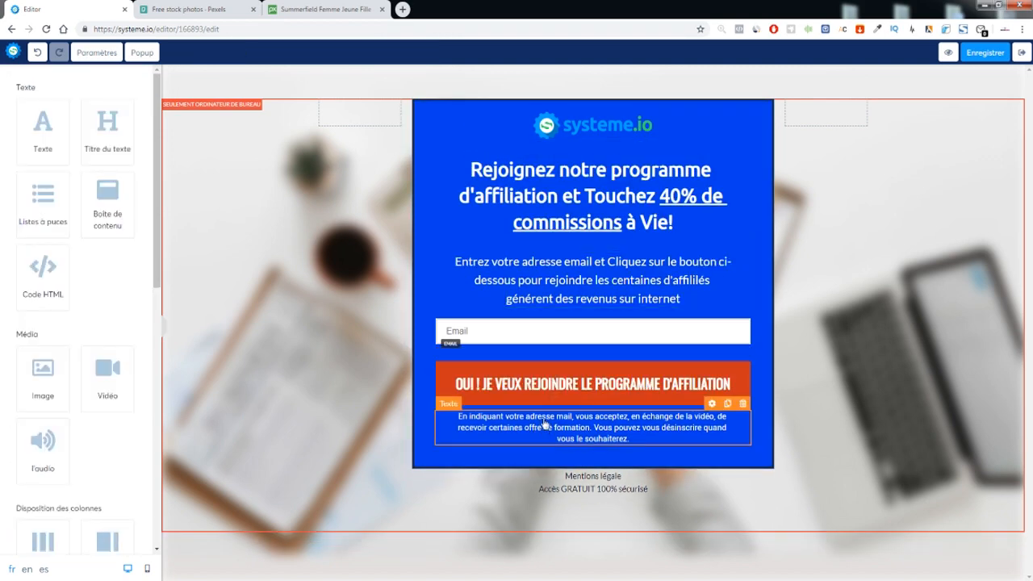
Set the font type of the disclaimer text below the button to Même police que la page
{"action": "left_click", "coordinate": [546, 429]}
{"action": "left_click", "coordinate": [32, 236]}
{"action": "left_click", "coordinate": [49, 263]}
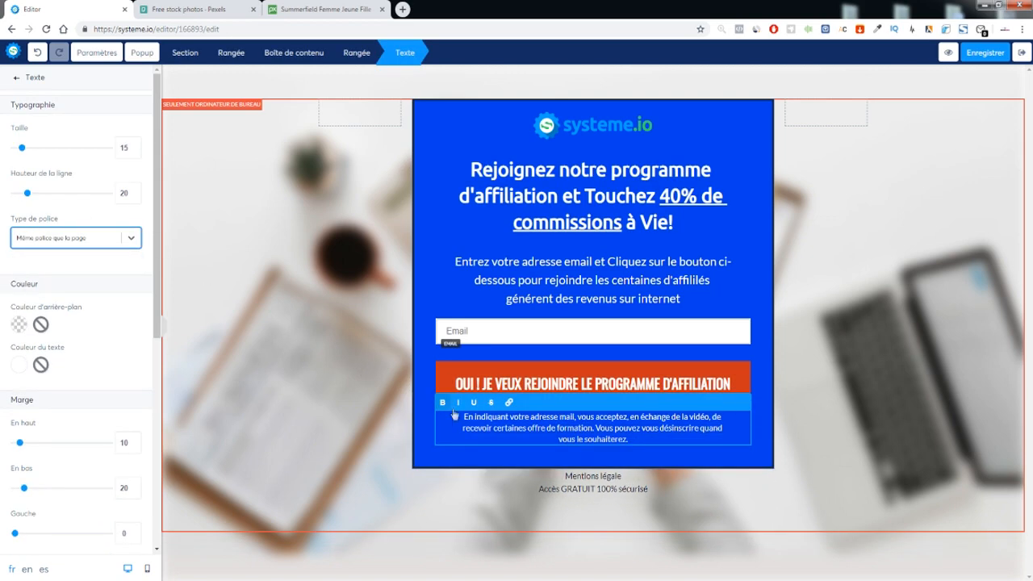
{"action": "left_click", "coordinate": [491, 457]}
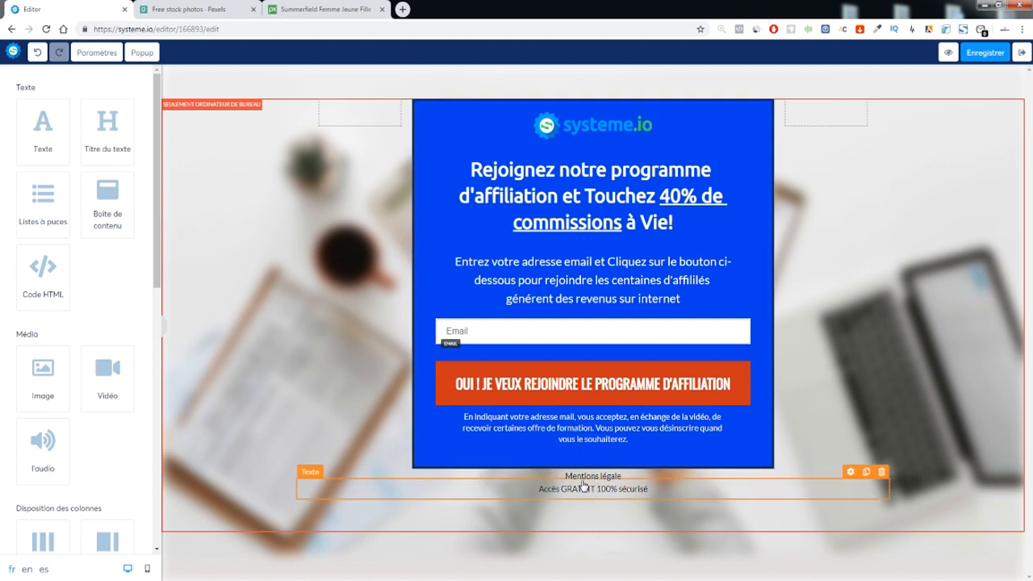
{"action": "left_click", "coordinate": [520, 434]}
{"action": "left_click", "coordinate": [398, 421]}
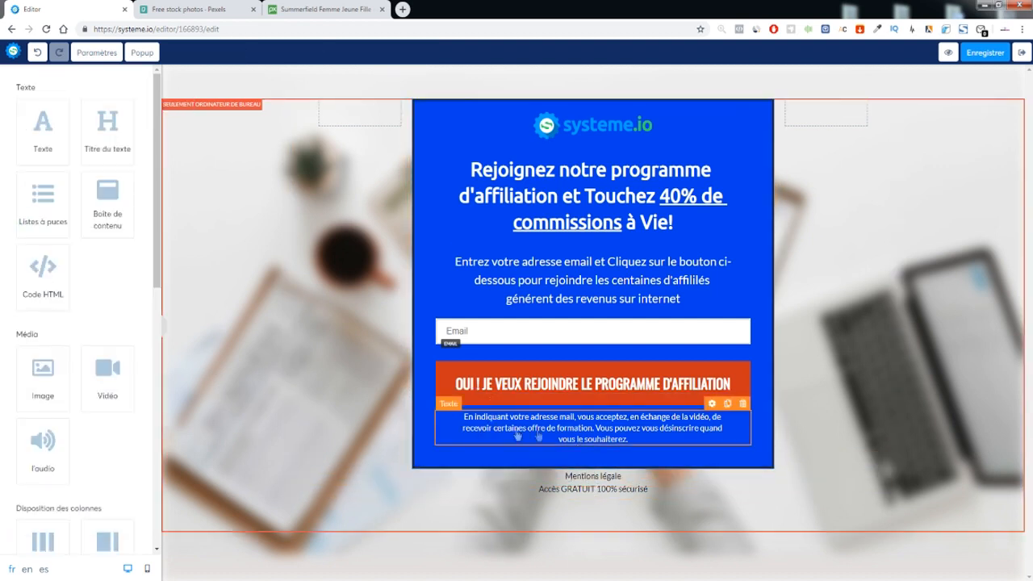
Add a consent checkbox (Case à cocher) directly above the form's email field
{"action": "scroll", "coordinate": [98, 325], "scroll_direction": "down", "scroll_amount": 3}
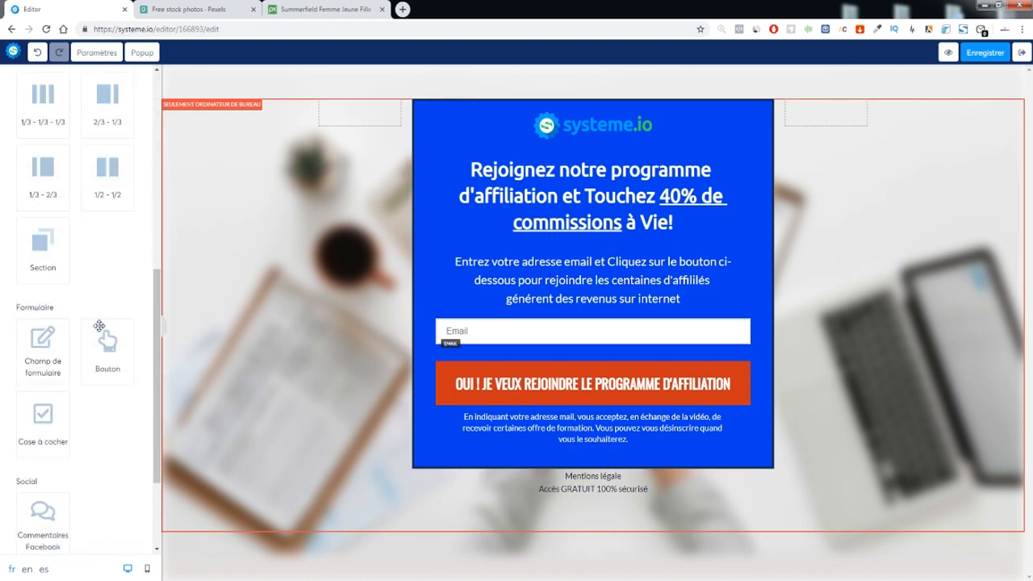
{"action": "left_click_drag", "start_coordinate": [36, 424], "coordinate": [595, 362]}
{"action": "left_click_drag", "start_coordinate": [540, 474], "coordinate": [529, 348]}
{"action": "left_click", "coordinate": [521, 331]}
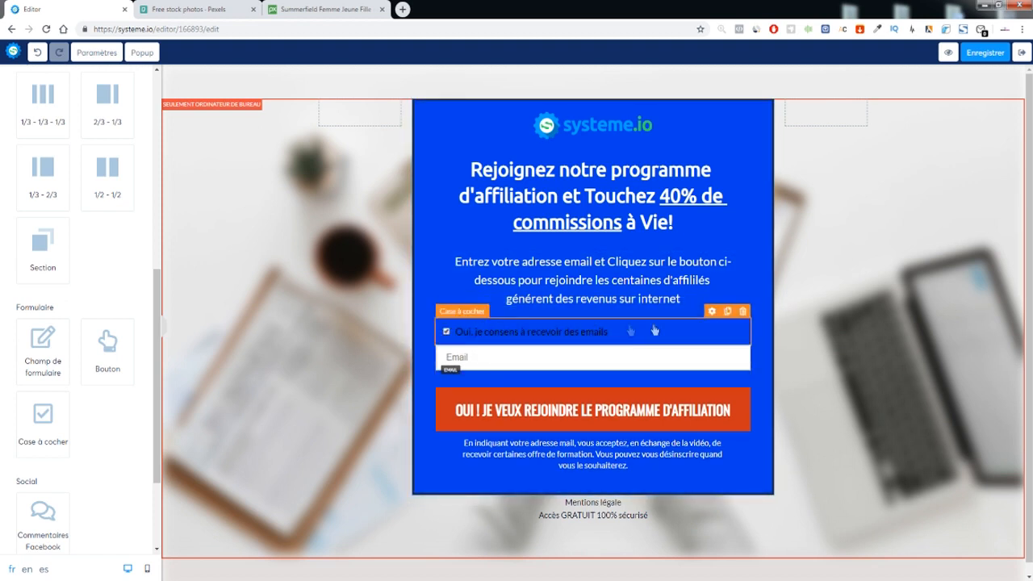
Change the consent checkbox's text colour to white
{"action": "left_click", "coordinate": [712, 310]}
{"action": "scroll", "coordinate": [30, 302], "scroll_direction": "down", "scroll_amount": 3}
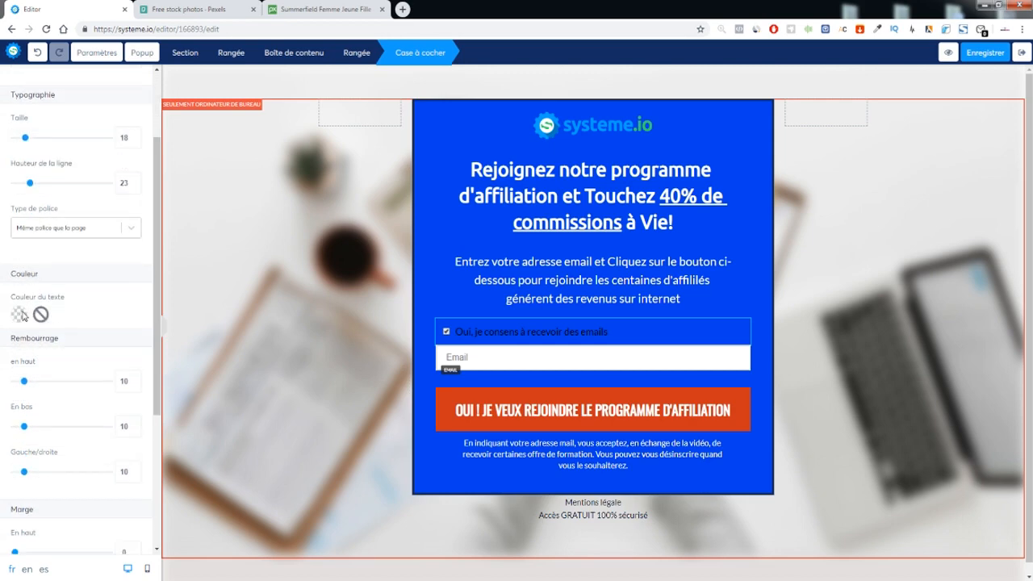
{"action": "left_click", "coordinate": [19, 314]}
{"action": "left_click", "coordinate": [284, 411]}
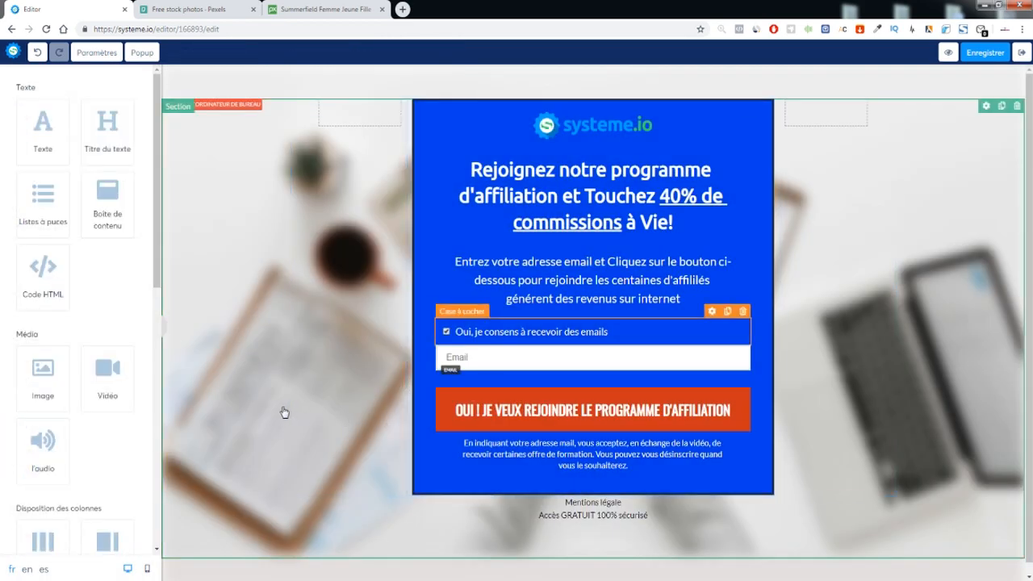
Add a Countdown below the disclaimer text in the blue box and view its settings
{"action": "scroll", "coordinate": [49, 323], "scroll_direction": "down", "scroll_amount": 8}
{"action": "left_click_drag", "start_coordinate": [43, 484], "coordinate": [546, 478]}
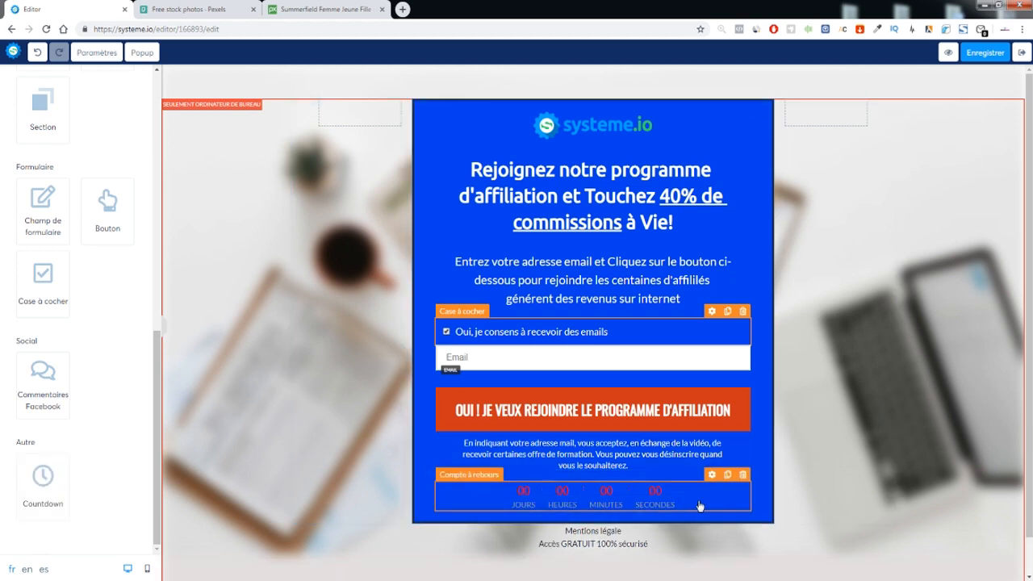
{"action": "left_click", "coordinate": [712, 476]}
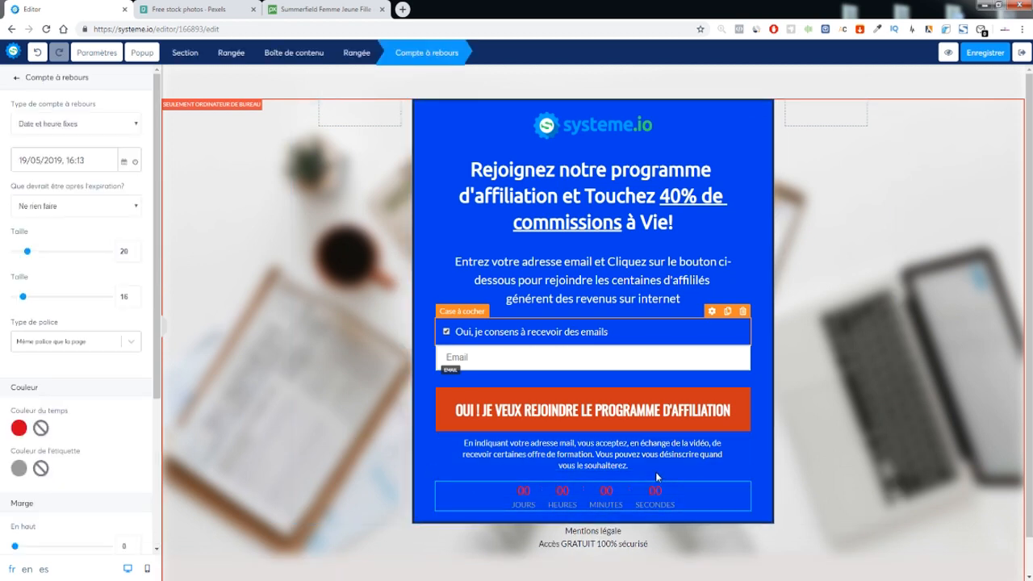
{"action": "left_click", "coordinate": [284, 263]}
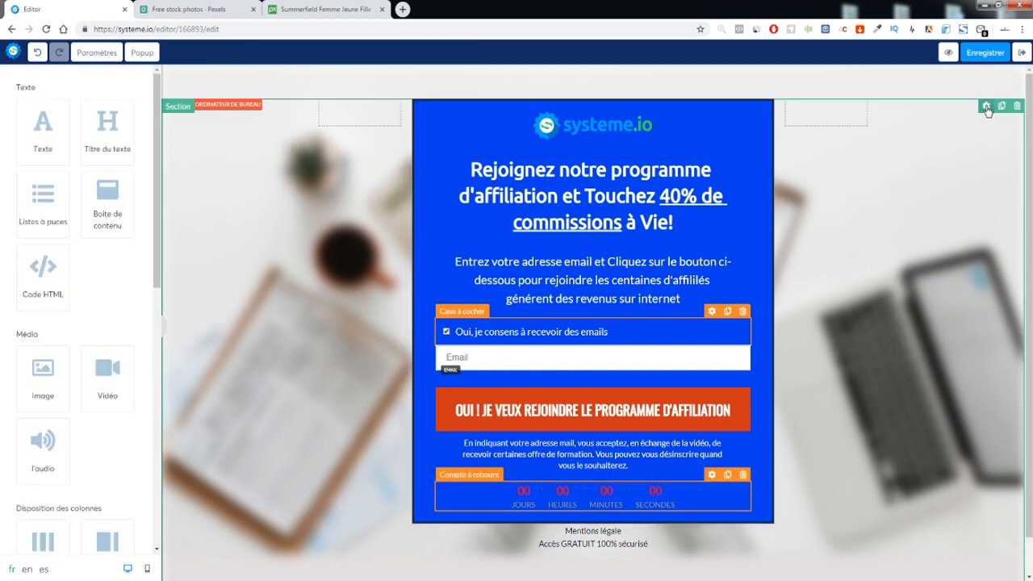
Switch to the mobile version and move the capture content box out of its three-column row into a row below it
{"action": "left_click", "coordinate": [147, 570]}
{"action": "scroll", "coordinate": [597, 243], "scroll_direction": "down", "scroll_amount": 5}
{"action": "scroll", "coordinate": [593, 256], "scroll_direction": "up", "scroll_amount": 5}
{"action": "scroll", "coordinate": [593, 257], "scroll_direction": "down", "scroll_amount": 5}
{"action": "scroll", "coordinate": [581, 202], "scroll_direction": "up", "scroll_amount": 5}
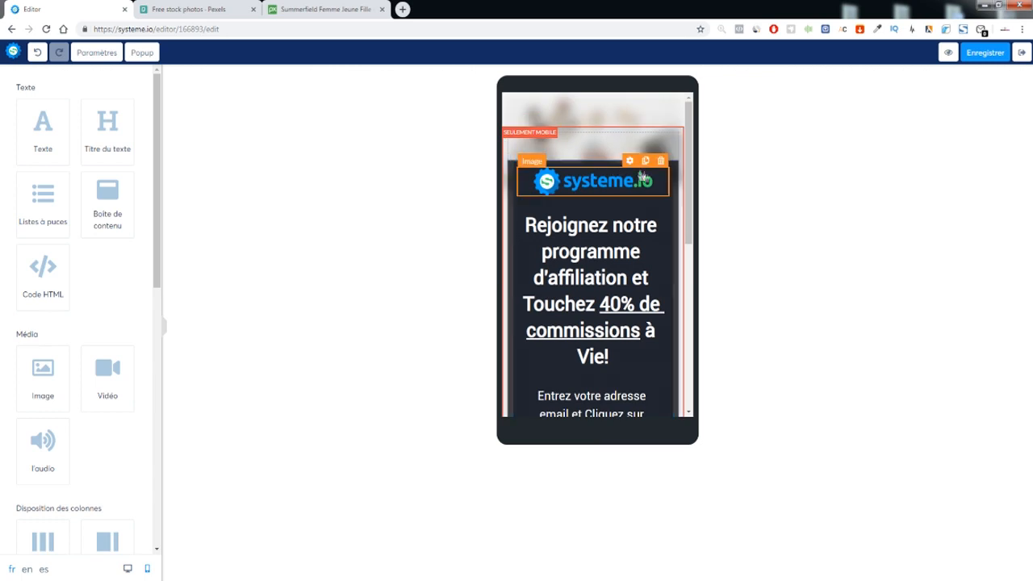
{"action": "left_click_drag", "start_coordinate": [678, 179], "coordinate": [626, 139]}
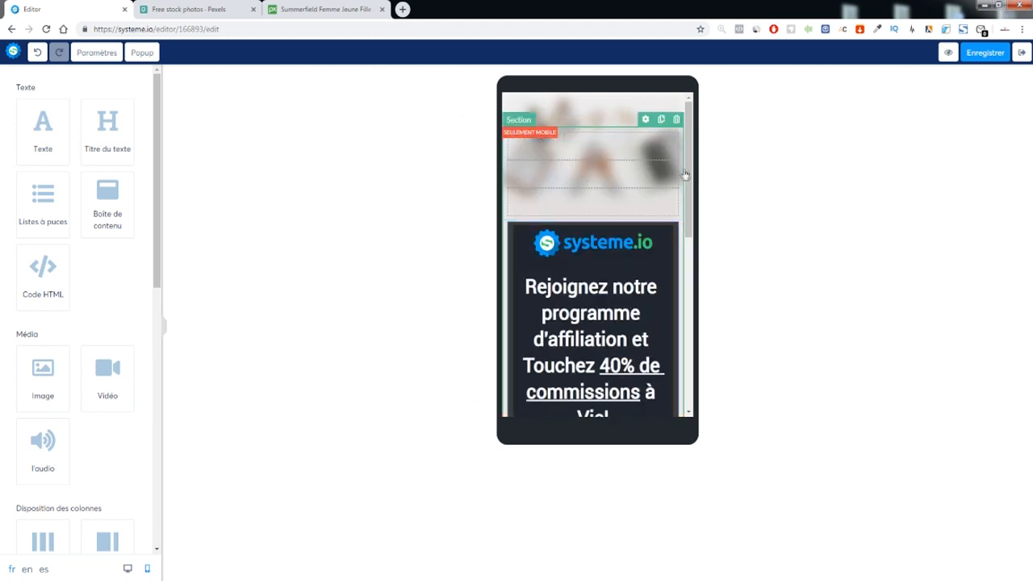
Set the mobile section's left/right padding (Gauche/droite) to 0
{"action": "left_click", "coordinate": [682, 256]}
{"action": "scroll", "coordinate": [72, 290], "scroll_direction": "down", "scroll_amount": 3}
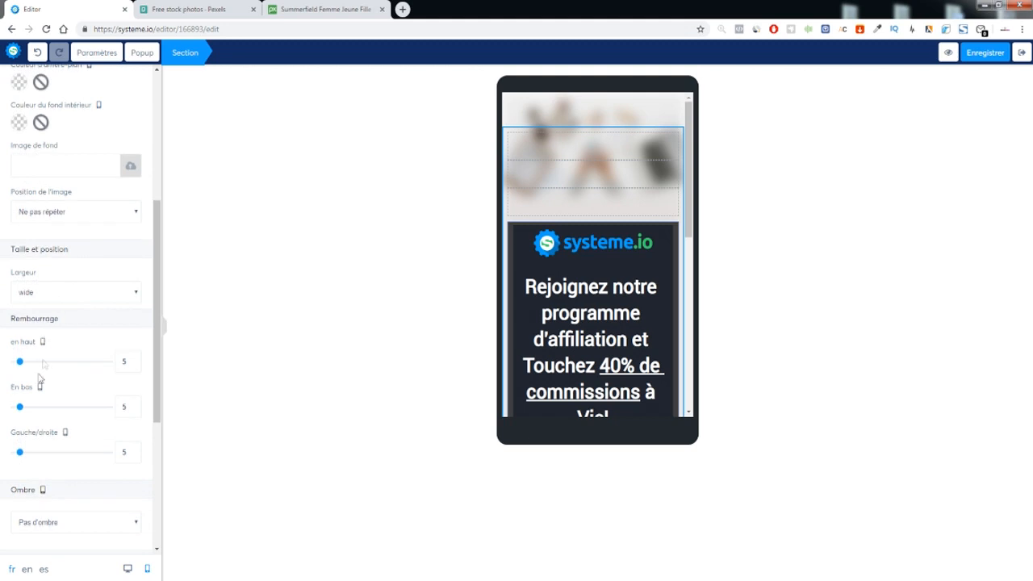
{"action": "left_click_drag", "start_coordinate": [20, 453], "coordinate": [13, 453]}
{"action": "left_click", "coordinate": [465, 319]}
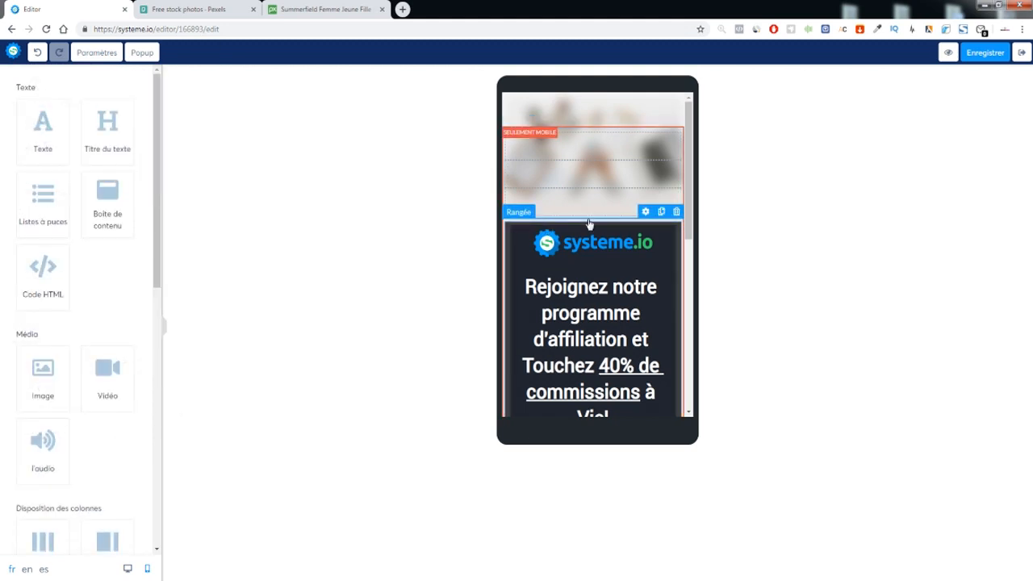
Set the left/right padding of the row holding the mobile content box to 0
{"action": "left_click", "coordinate": [526, 230]}
{"action": "left_click_drag", "start_coordinate": [21, 522], "coordinate": [12, 523]}
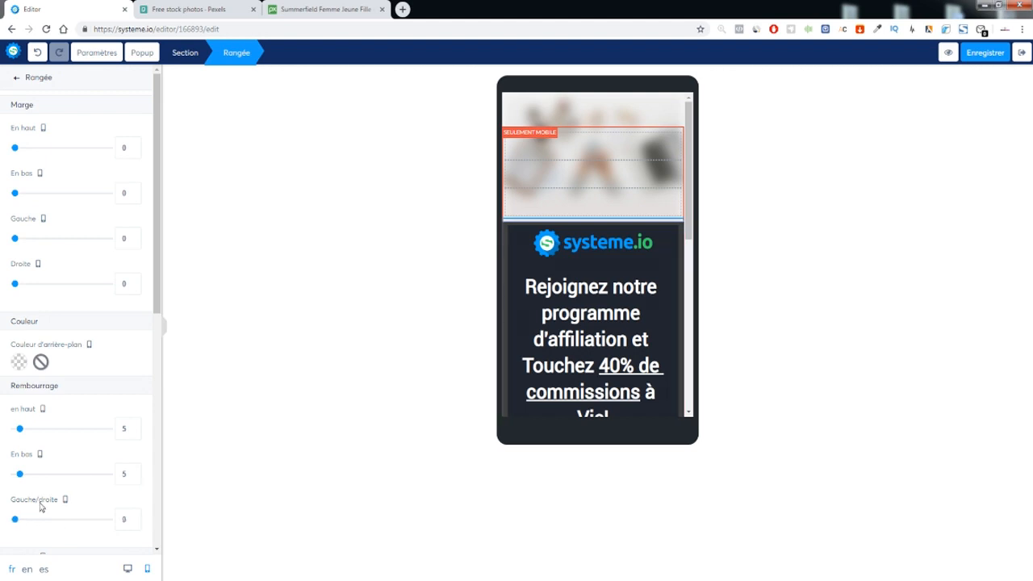
{"action": "left_click", "coordinate": [460, 358]}
Delete the empty three-column row above the content box in the mobile version
{"action": "scroll", "coordinate": [606, 303], "scroll_direction": "down", "scroll_amount": 5}
{"action": "scroll", "coordinate": [600, 340], "scroll_direction": "up", "scroll_amount": 5}
{"action": "scroll", "coordinate": [600, 331], "scroll_direction": "down", "scroll_amount": 5}
{"action": "scroll", "coordinate": [616, 307], "scroll_direction": "up", "scroll_amount": 5}
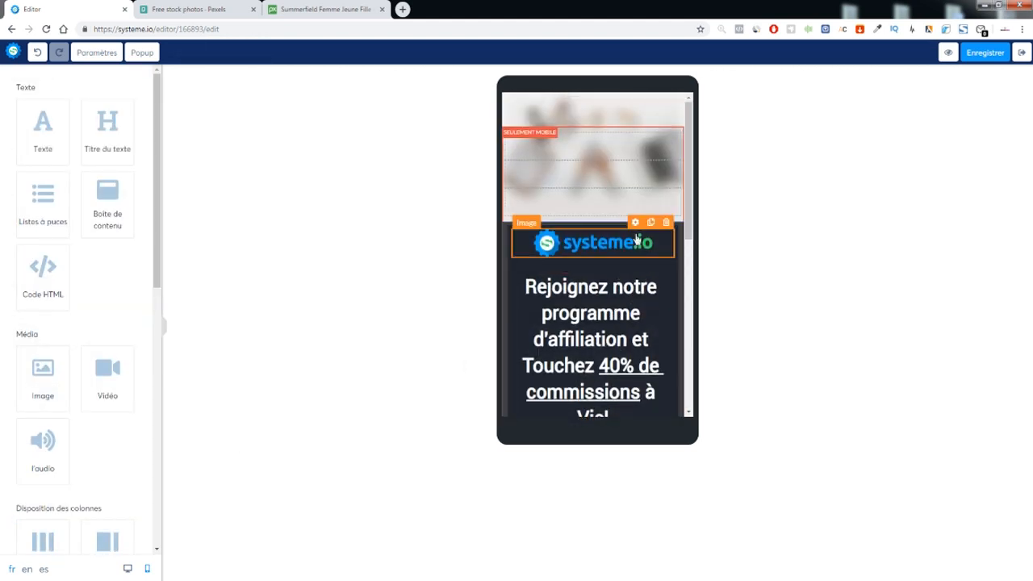
{"action": "left_click", "coordinate": [677, 123]}
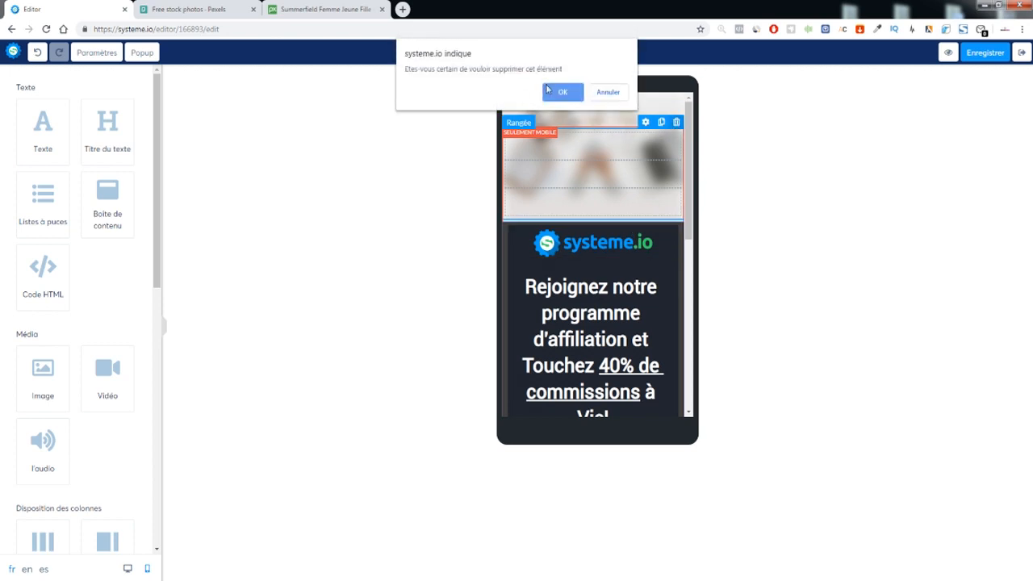
{"action": "left_click", "coordinate": [549, 91]}
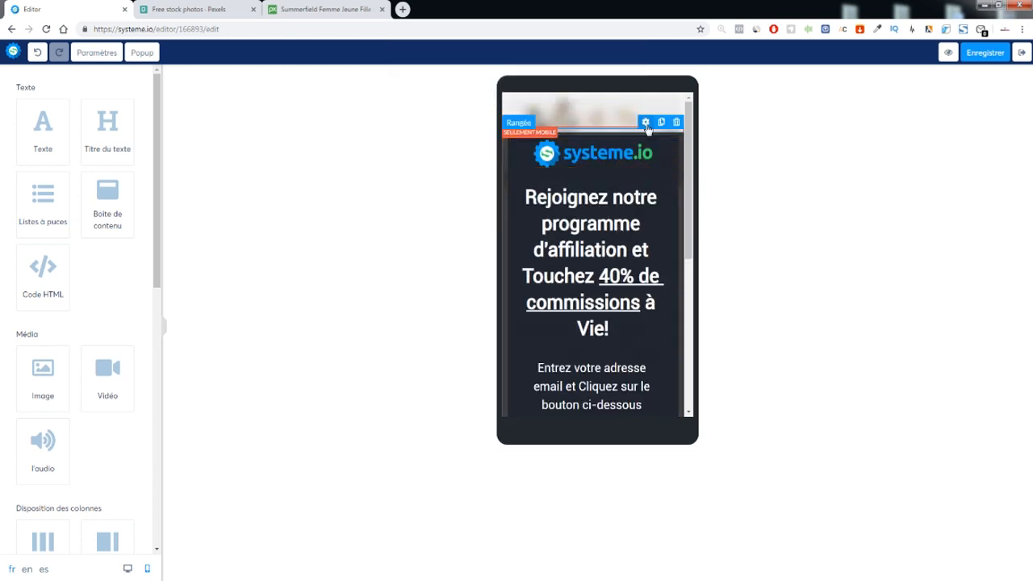
Set the top padding of the mobile content box's row to 0
{"action": "left_click", "coordinate": [646, 123]}
{"action": "left_click_drag", "start_coordinate": [19, 431], "coordinate": [14, 428]}
{"action": "left_click", "coordinate": [578, 242]}
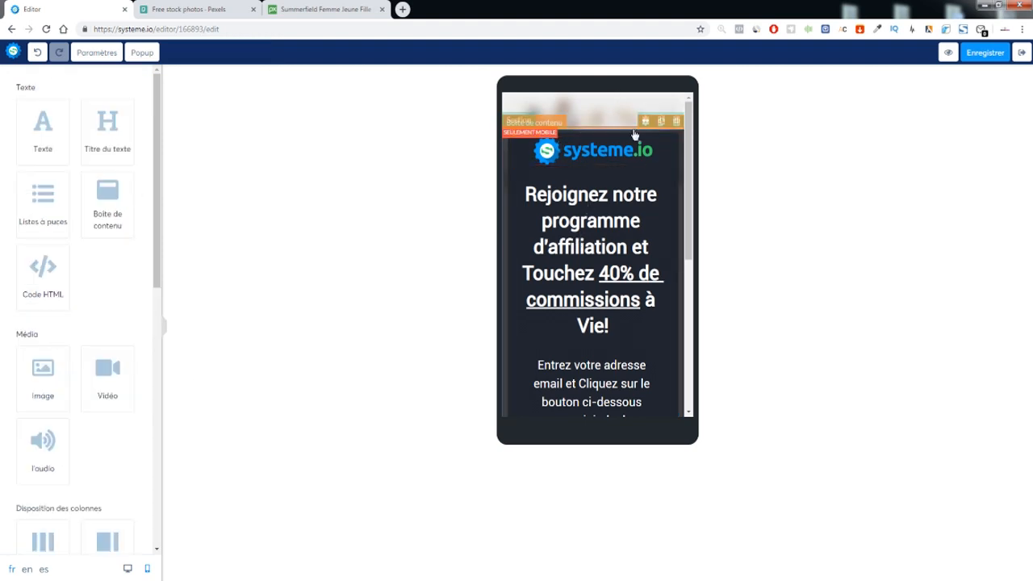
Set the mobile section's top margin (En haut) to 0
{"action": "left_click", "coordinate": [634, 127]}
{"action": "left_click_drag", "start_coordinate": [43, 149], "coordinate": [14, 148]}
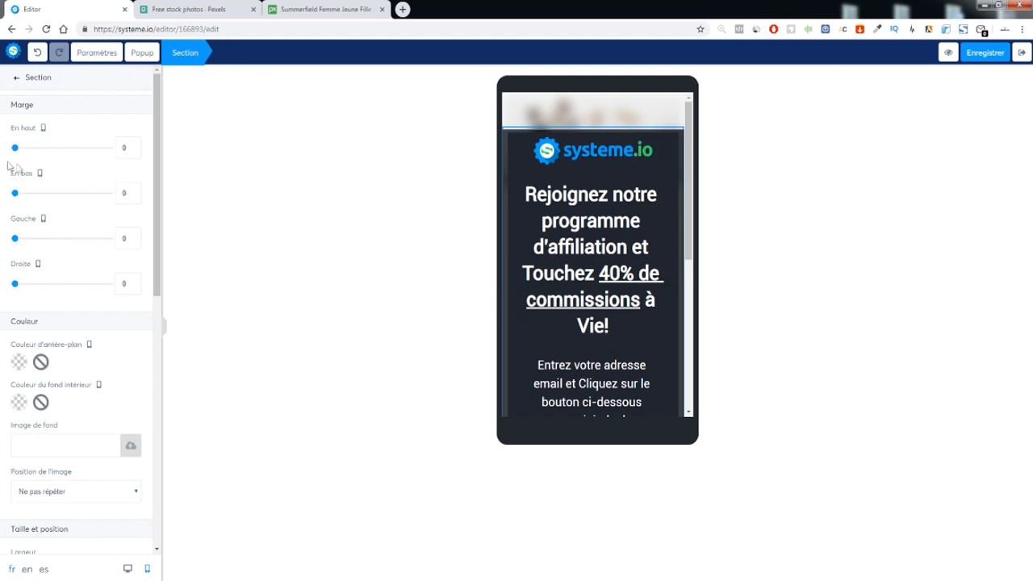
{"action": "left_click", "coordinate": [96, 51]}
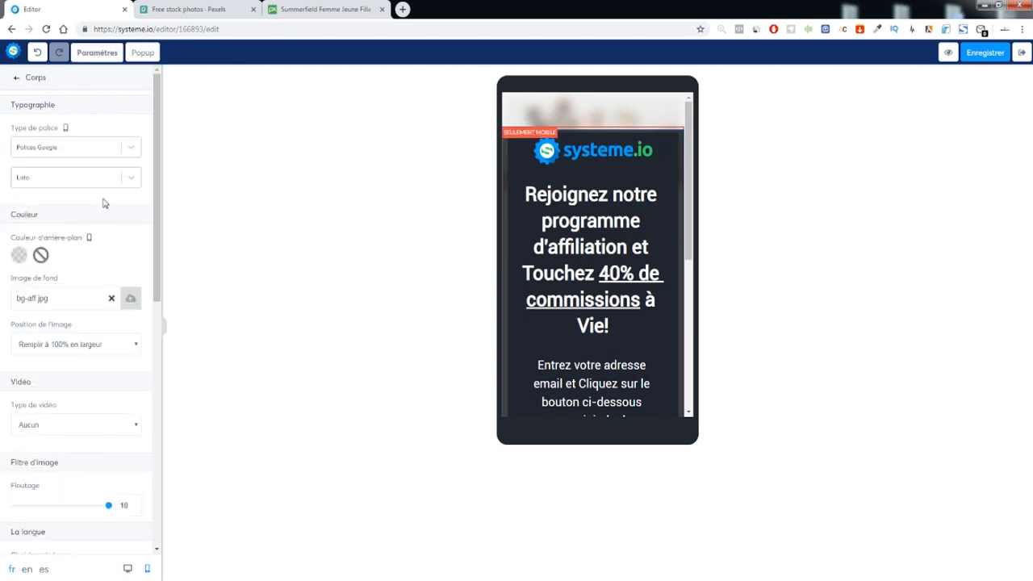
{"action": "scroll", "coordinate": [101, 202], "scroll_direction": "down", "scroll_amount": 10}
{"action": "left_click", "coordinate": [419, 235]}
Set the top margin (En haut) of the desktop version's section to 0
{"action": "left_click", "coordinate": [128, 569]}
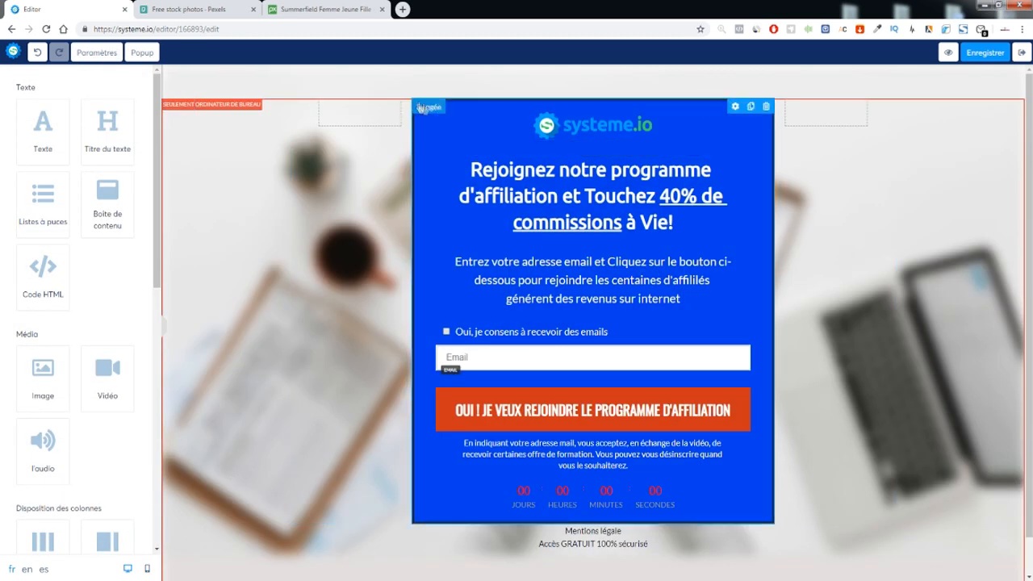
{"action": "left_click", "coordinate": [232, 117]}
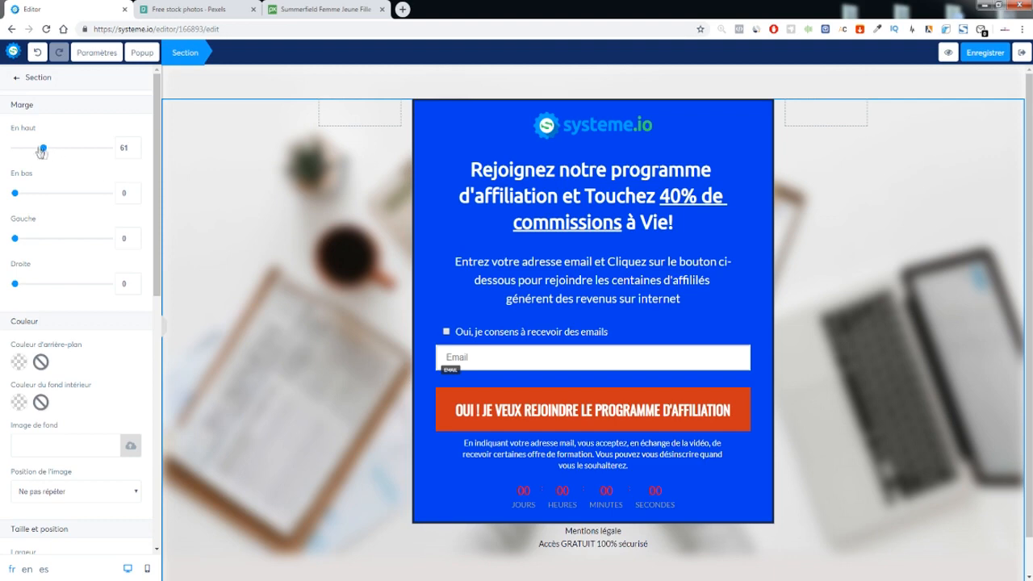
{"action": "left_click_drag", "start_coordinate": [42, 152], "coordinate": [14, 148]}
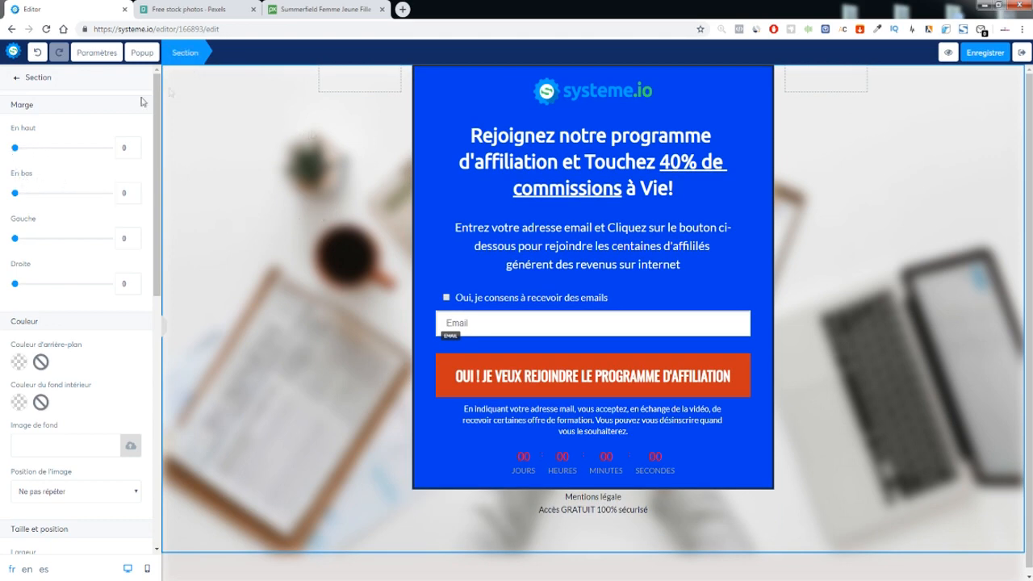
Increase the top padding of the desktop row holding the blue content box to leave space above the box
{"action": "left_click", "coordinate": [290, 93]}
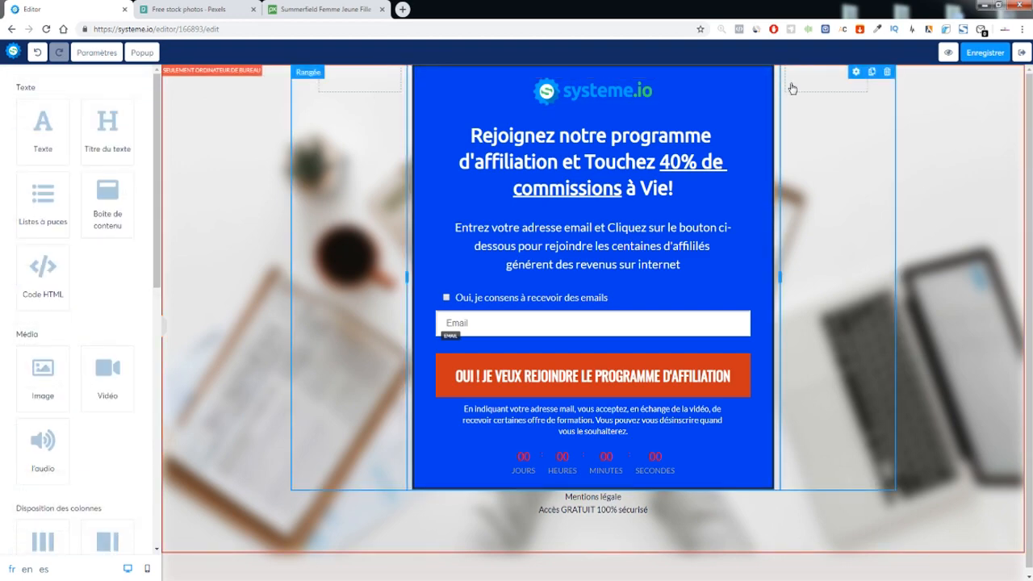
{"action": "left_click", "coordinate": [855, 75]}
{"action": "left_click_drag", "start_coordinate": [15, 429], "coordinate": [74, 427]}
{"action": "left_click", "coordinate": [208, 298]}
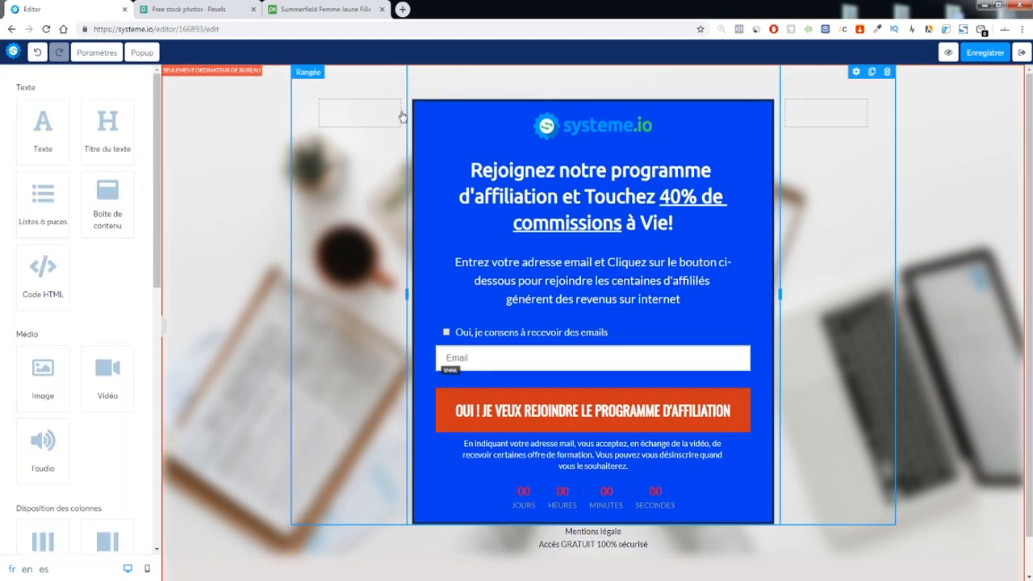
{"action": "left_click", "coordinate": [735, 108]}
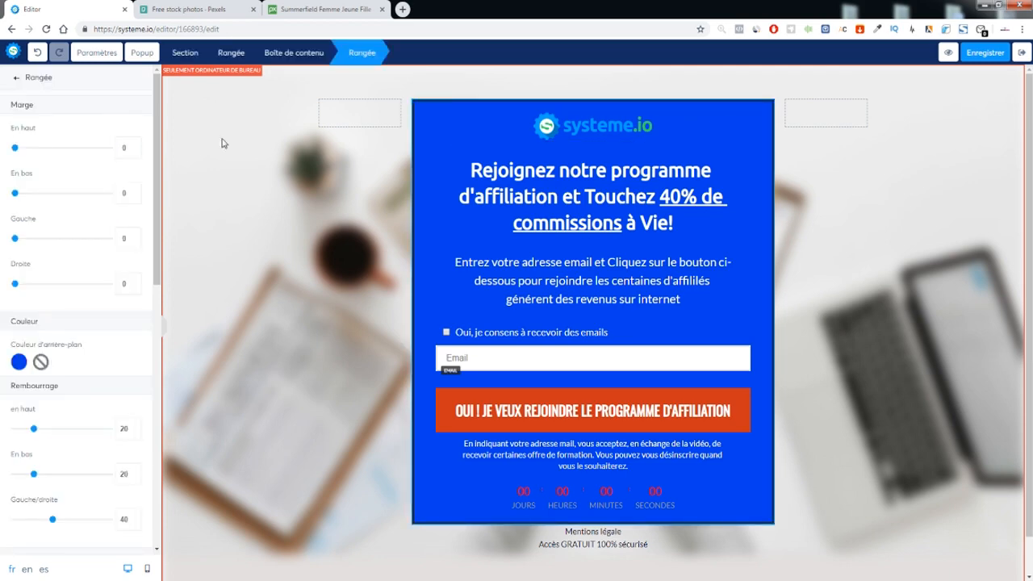
{"action": "mouse_move", "coordinate": [14, 149]}
{"action": "left_mouse_down"}
{"action": "mouse_move", "coordinate": [73, 151]}
{"action": "mouse_move", "coordinate": [13, 150]}
{"action": "left_mouse_up"}
{"action": "left_click", "coordinate": [289, 160]}
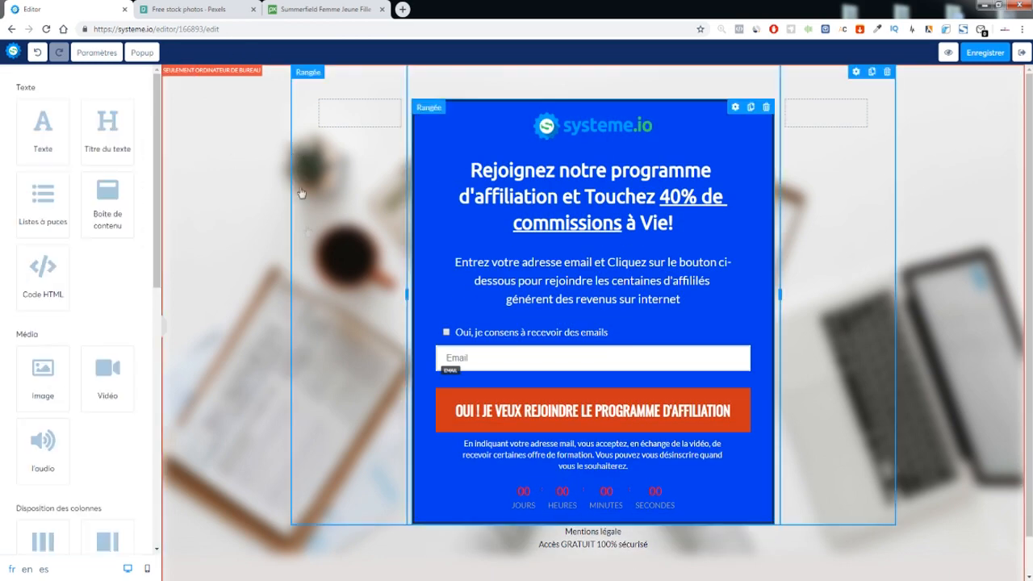
Check the page's mobile version and save the page
{"action": "left_click", "coordinate": [147, 569]}
{"action": "scroll", "coordinate": [565, 242], "scroll_direction": "down", "scroll_amount": 5}
{"action": "scroll", "coordinate": [578, 218], "scroll_direction": "up", "scroll_amount": 5}
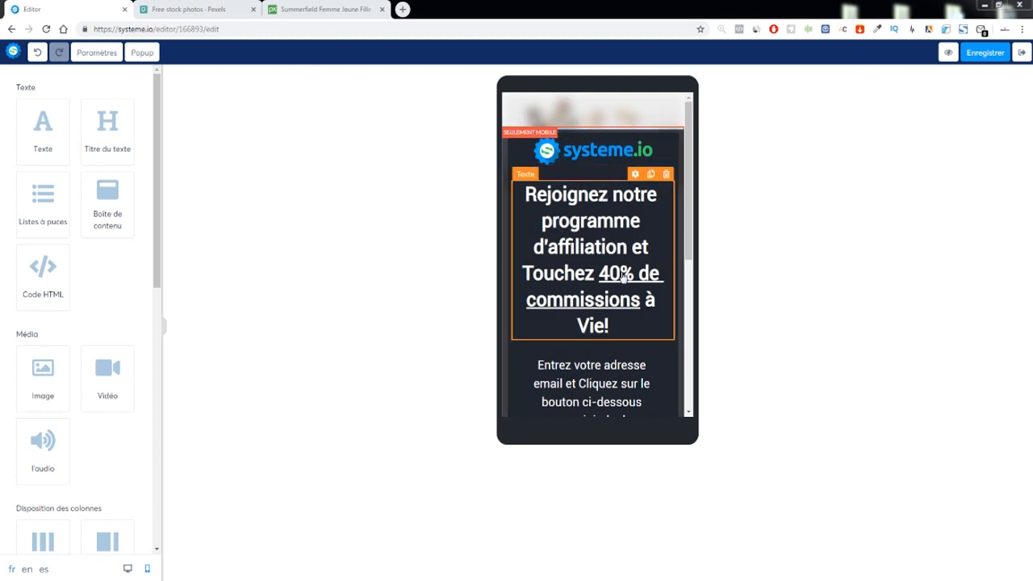
{"action": "left_click", "coordinate": [989, 54]}
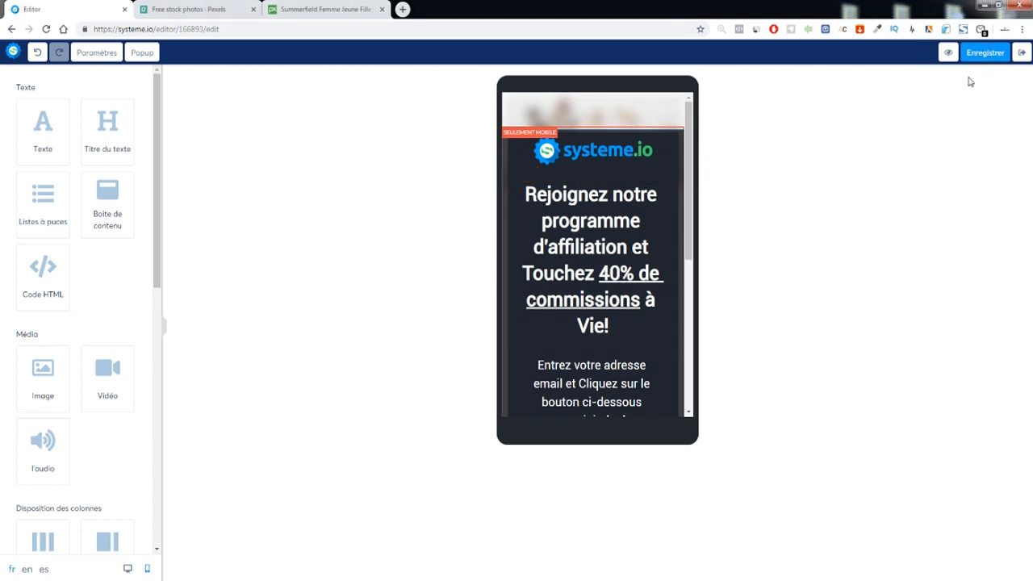
{"action": "left_click", "coordinate": [590, 134]}
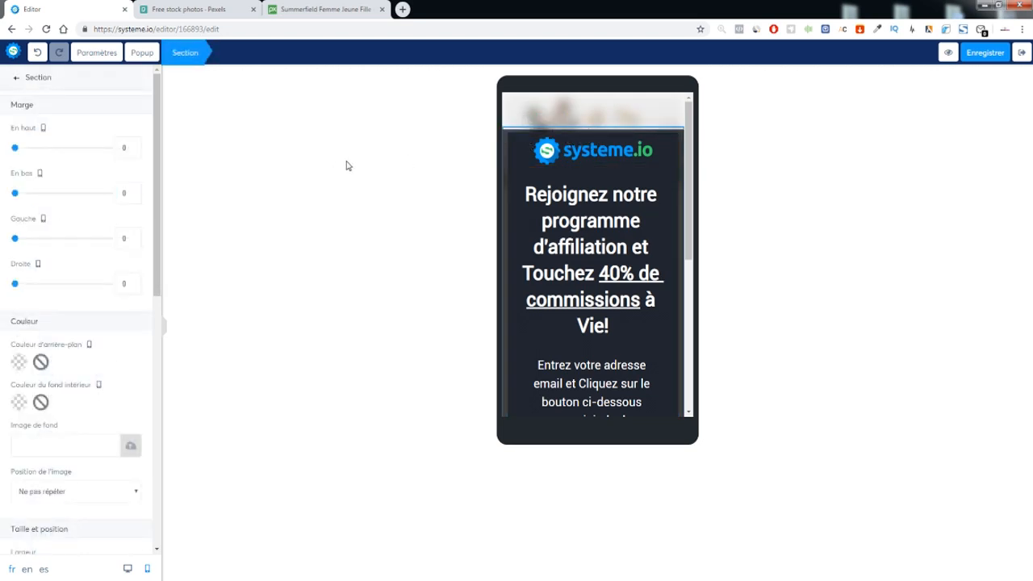
{"action": "scroll", "coordinate": [579, 222], "scroll_direction": "down", "scroll_amount": 4}
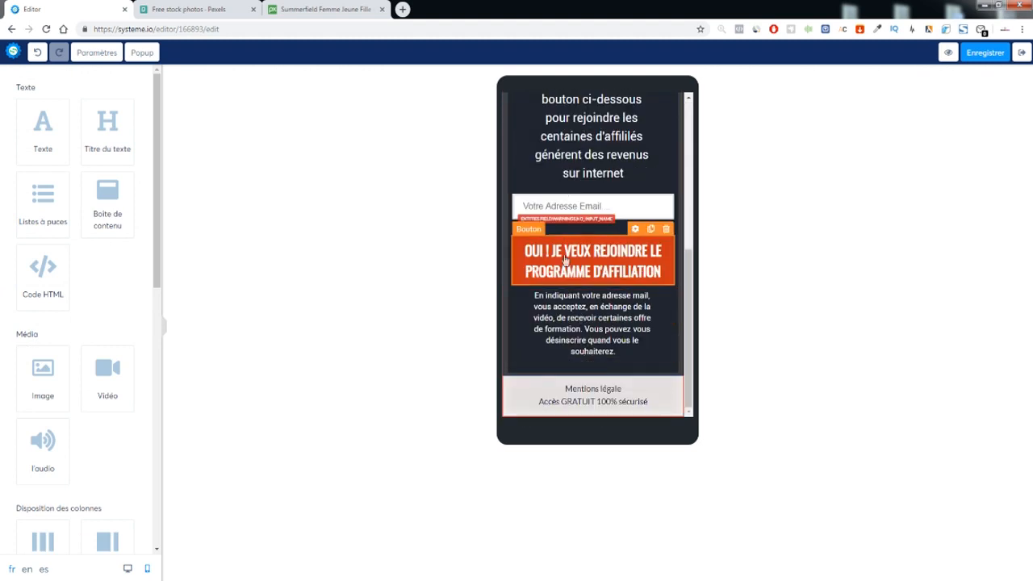
{"action": "scroll", "coordinate": [591, 307], "scroll_direction": "up", "scroll_amount": 5}
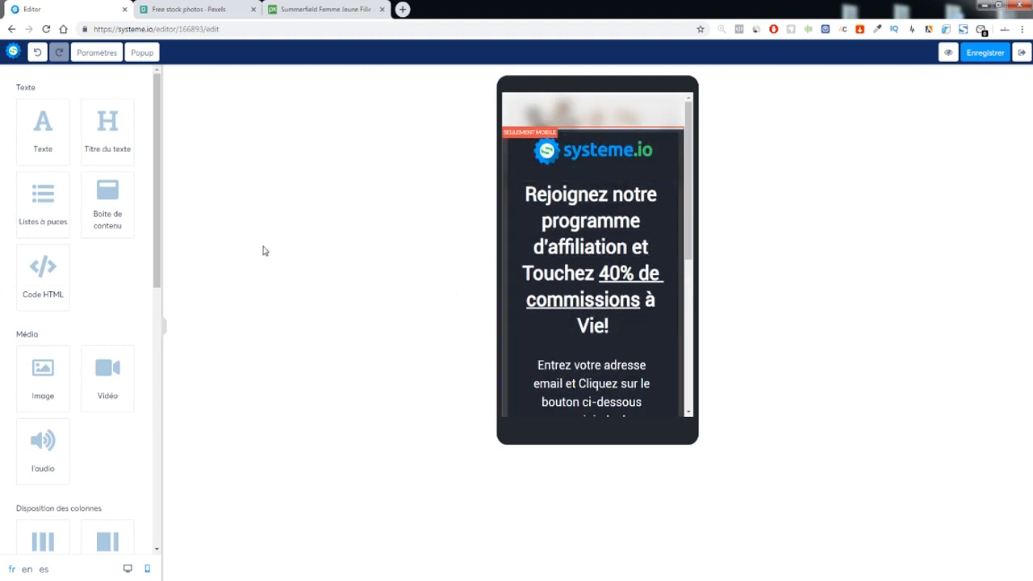
Add a popup to the page and set its display when the visitor wants to leave to ON
{"action": "left_click", "coordinate": [143, 54]}
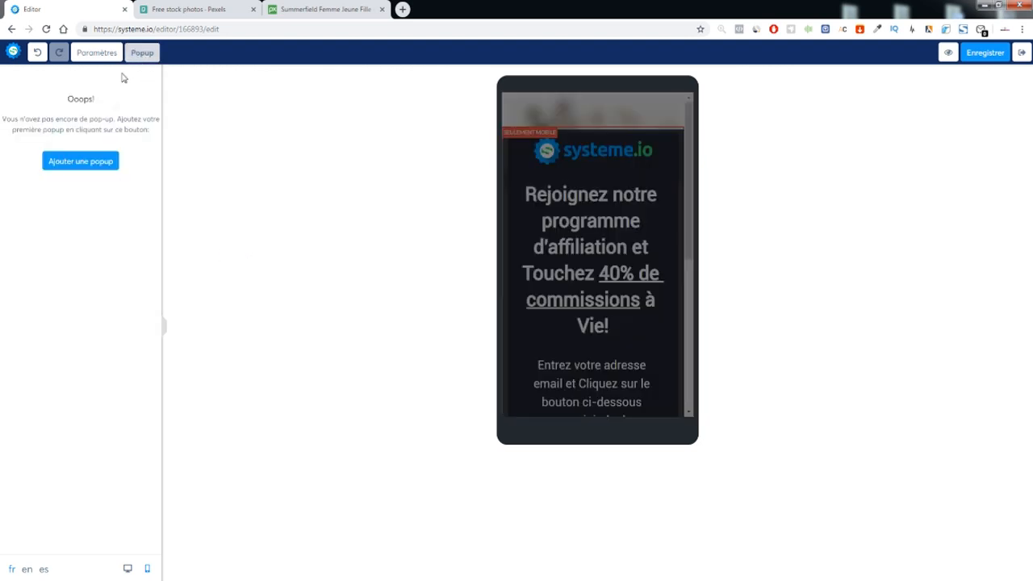
{"action": "left_click", "coordinate": [91, 164]}
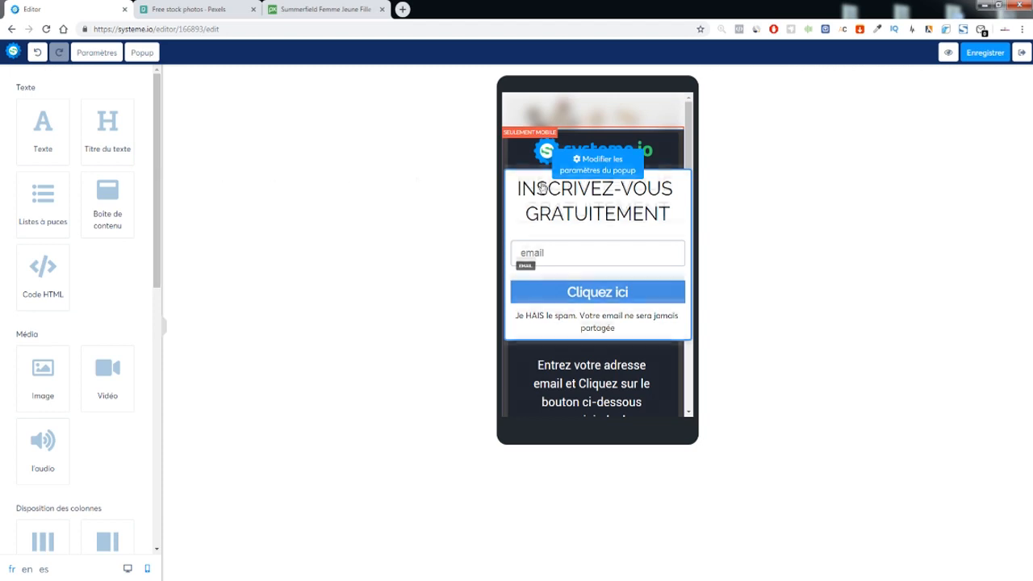
{"action": "left_click", "coordinate": [598, 159]}
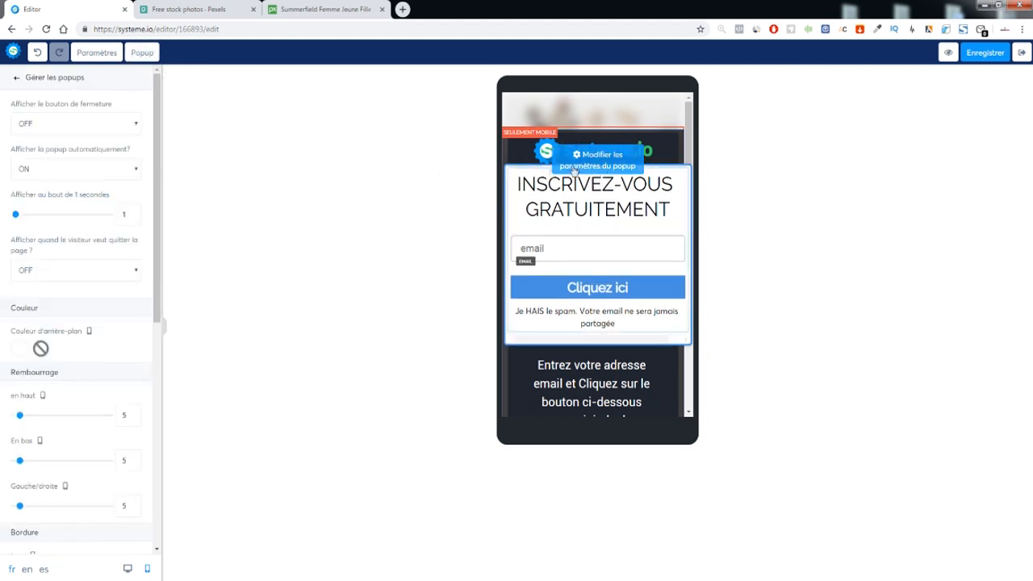
{"action": "left_click", "coordinate": [56, 277]}
{"action": "left_click", "coordinate": [32, 295]}
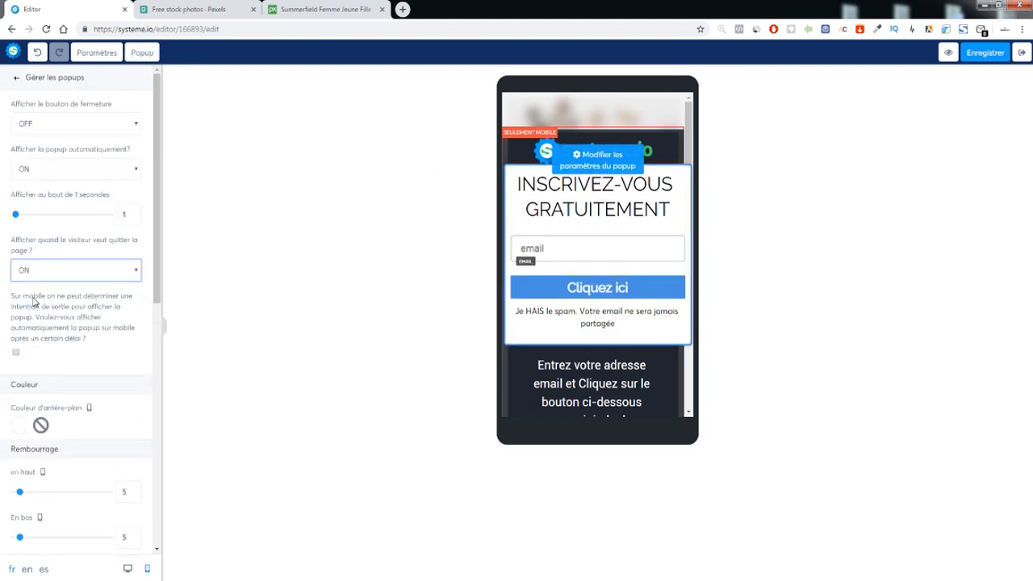
Display the popup over the desktop version of the page and open its settings
{"action": "left_click", "coordinate": [127, 570]}
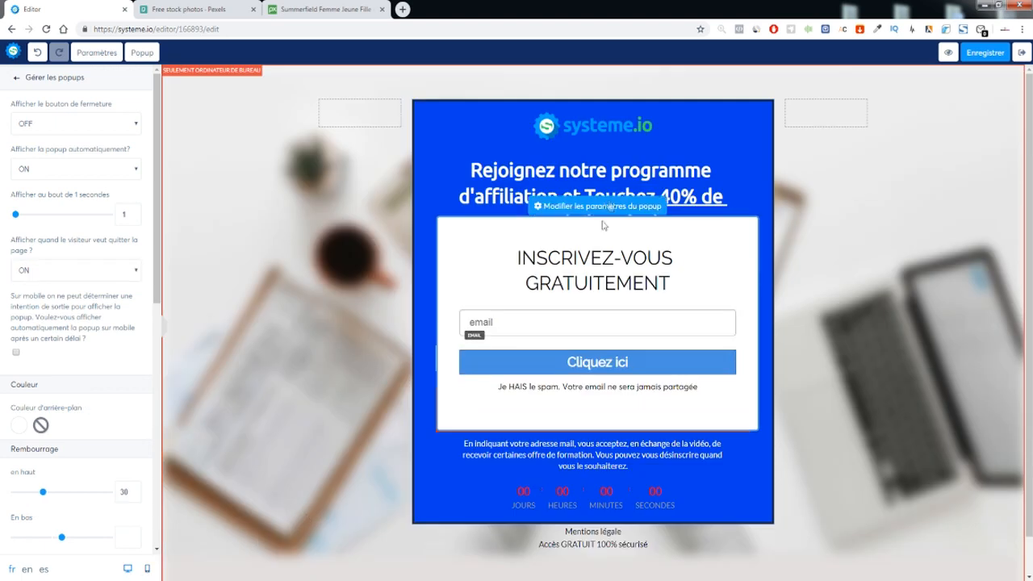
{"action": "left_click", "coordinate": [141, 57]}
{"action": "left_click", "coordinate": [130, 85]}
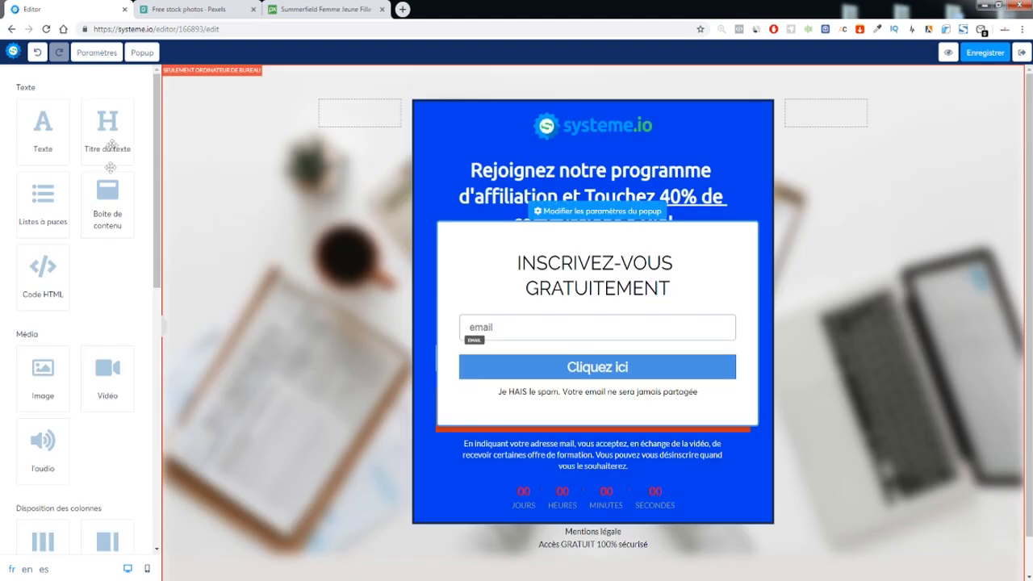
{"action": "left_click", "coordinate": [142, 53]}
{"action": "left_click", "coordinate": [131, 84]}
{"action": "left_click", "coordinate": [562, 220]}
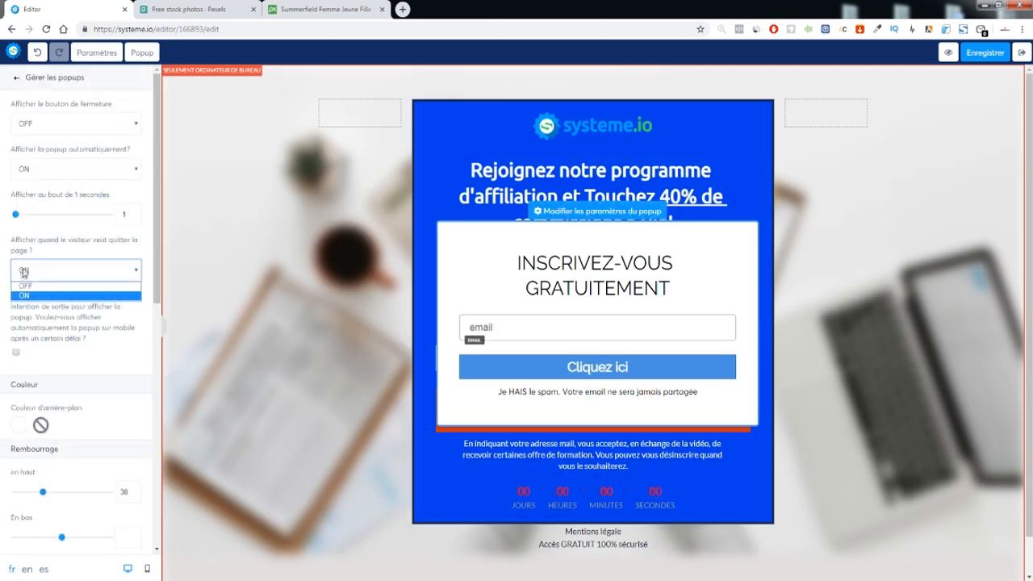
Try the option that shows the popup automatically on mobile after a delay, and turn it back off
{"action": "left_click", "coordinate": [16, 353]}
{"action": "mouse_move", "coordinate": [16, 398]}
{"action": "left_mouse_down"}
{"action": "mouse_move", "coordinate": [51, 399]}
{"action": "mouse_move", "coordinate": [2, 402]}
{"action": "left_mouse_up"}
{"action": "left_click", "coordinate": [16, 353]}
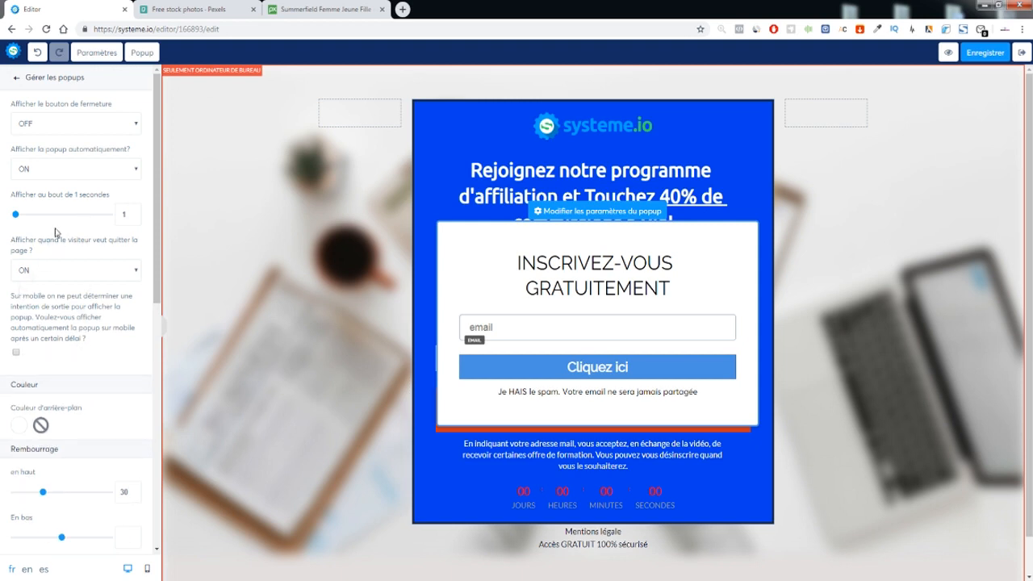
Set the popup's automatic display to OFF
{"action": "left_click", "coordinate": [38, 175]}
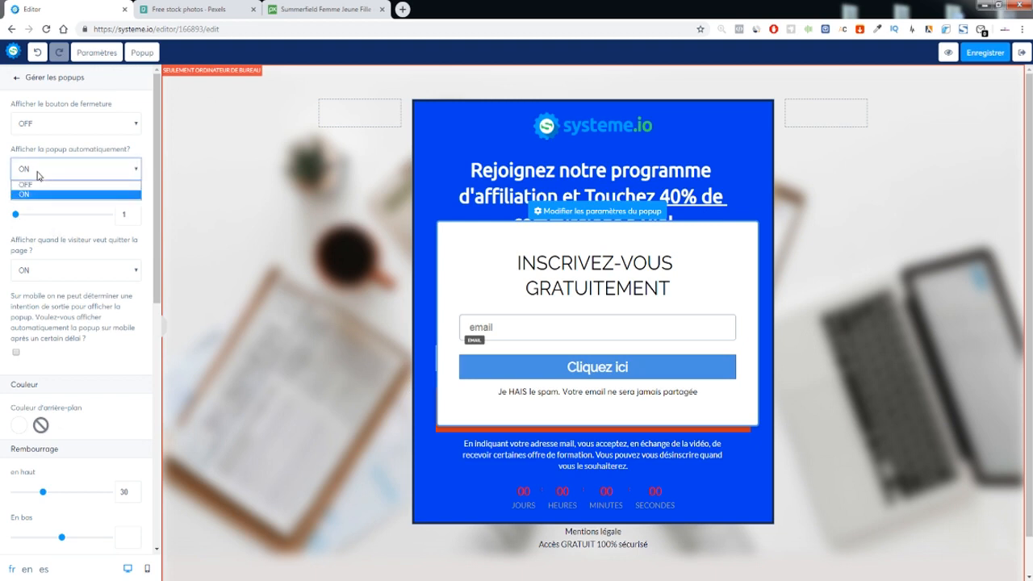
{"action": "left_click", "coordinate": [36, 185]}
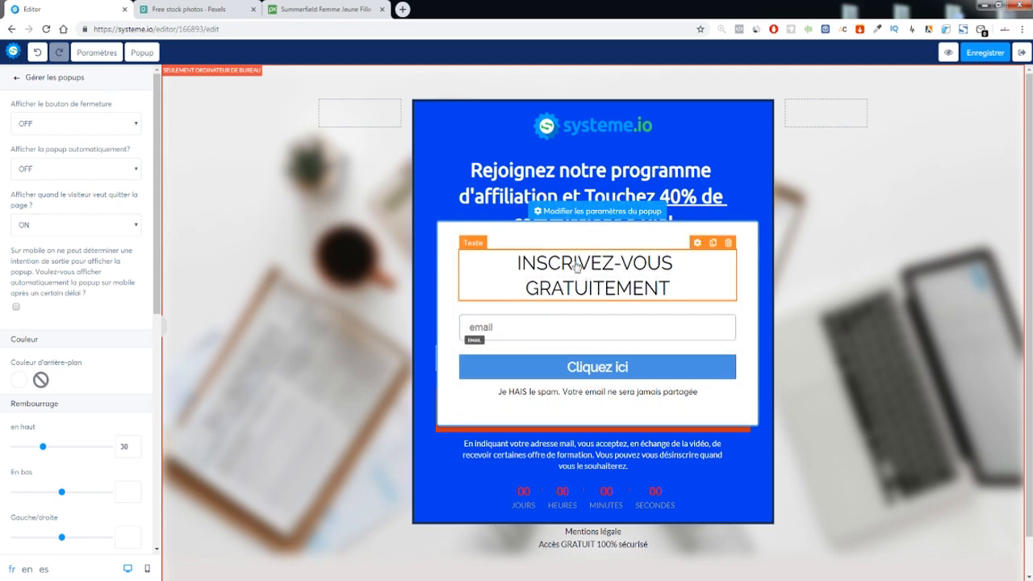
Examine the settings of the popup's heading and its "Cliquez ici" button, and close the popup
{"action": "left_click", "coordinate": [651, 279]}
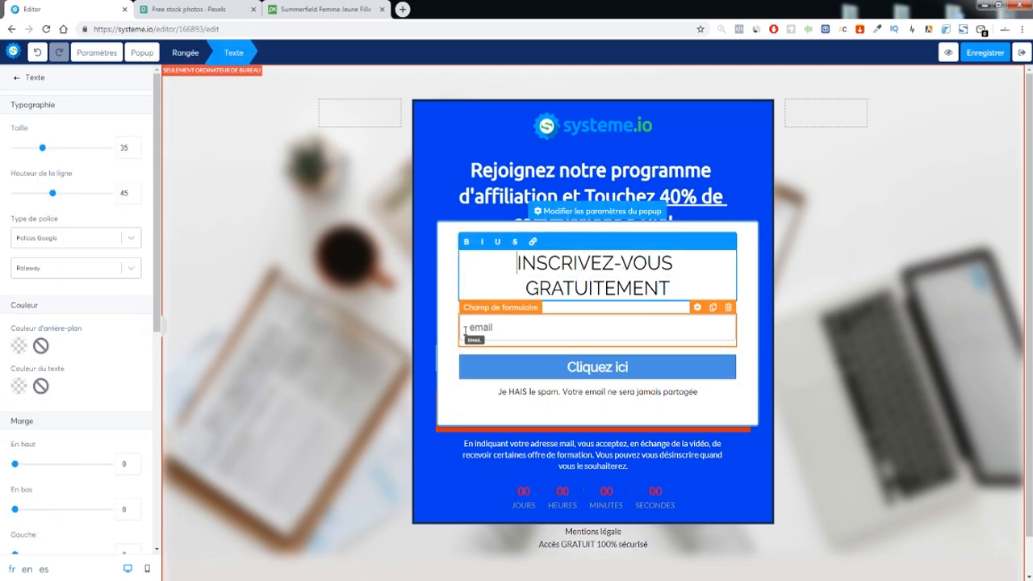
{"action": "left_click", "coordinate": [561, 369]}
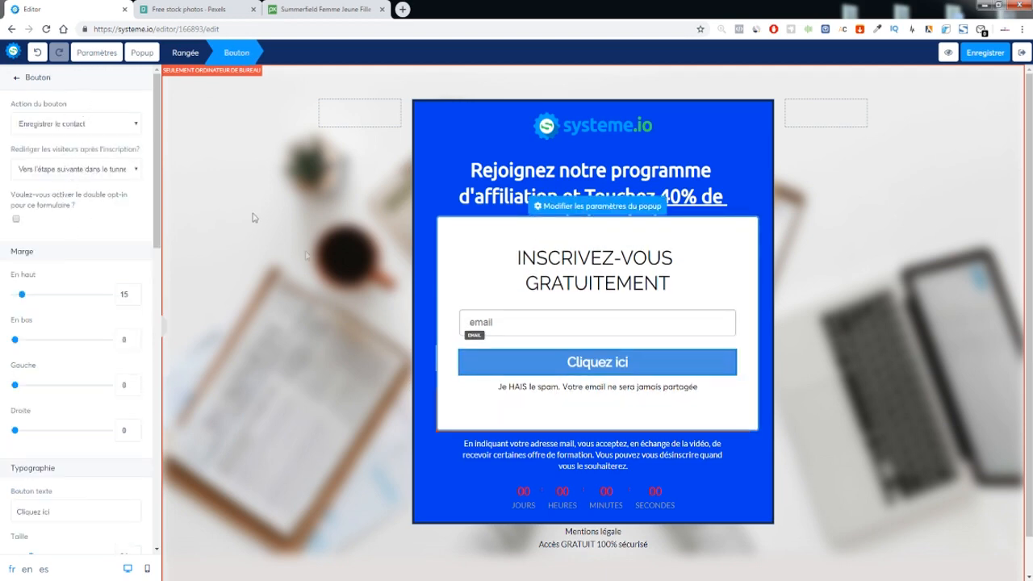
{"action": "left_click", "coordinate": [529, 174]}
{"action": "left_click", "coordinate": [542, 153]}
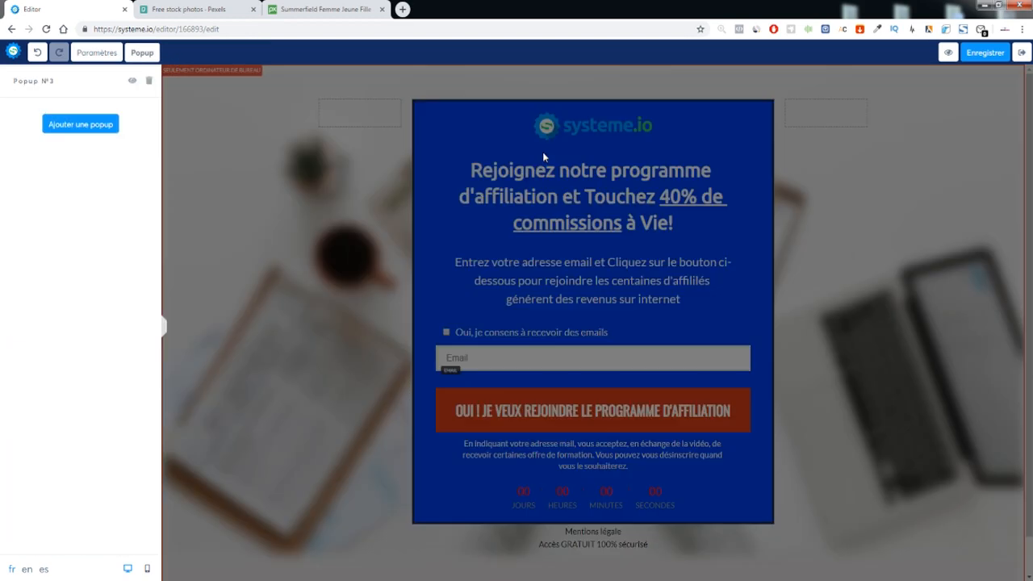
{"action": "left_click", "coordinate": [501, 174]}
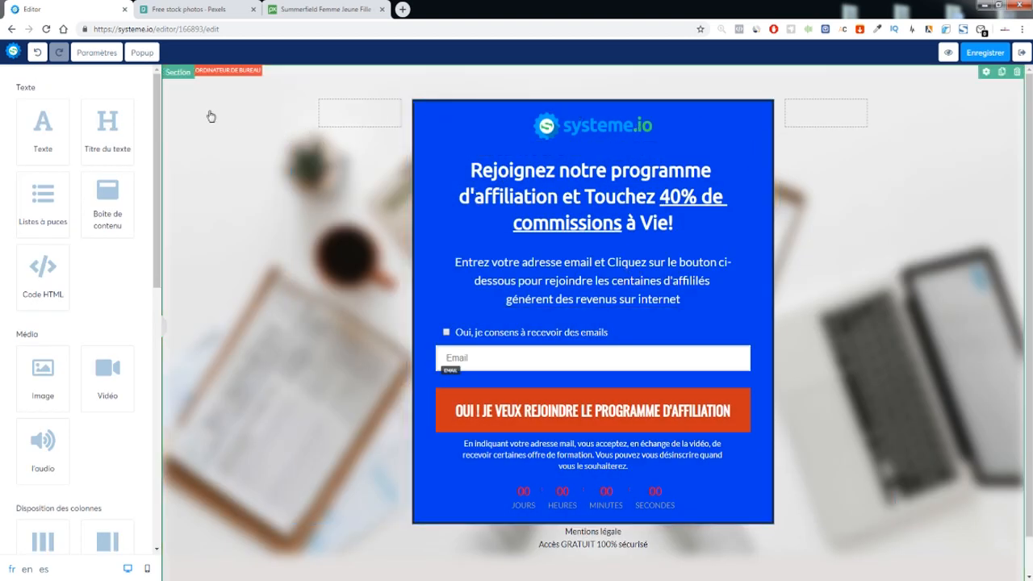
Review the page's general settings and the Pexels stock photo site, and return to the page editor
{"action": "left_click", "coordinate": [115, 56]}
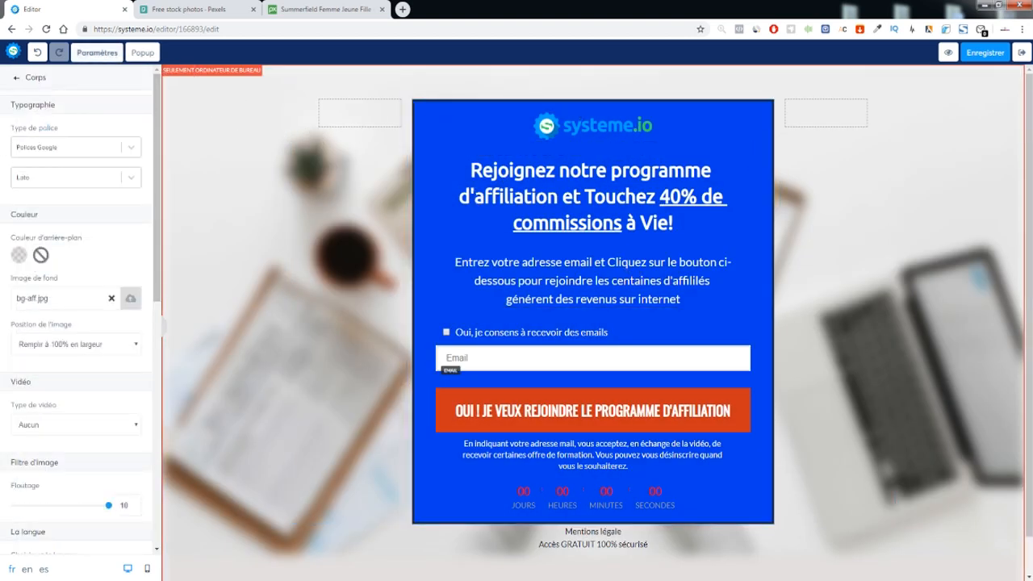
{"action": "left_click", "coordinate": [172, 10]}
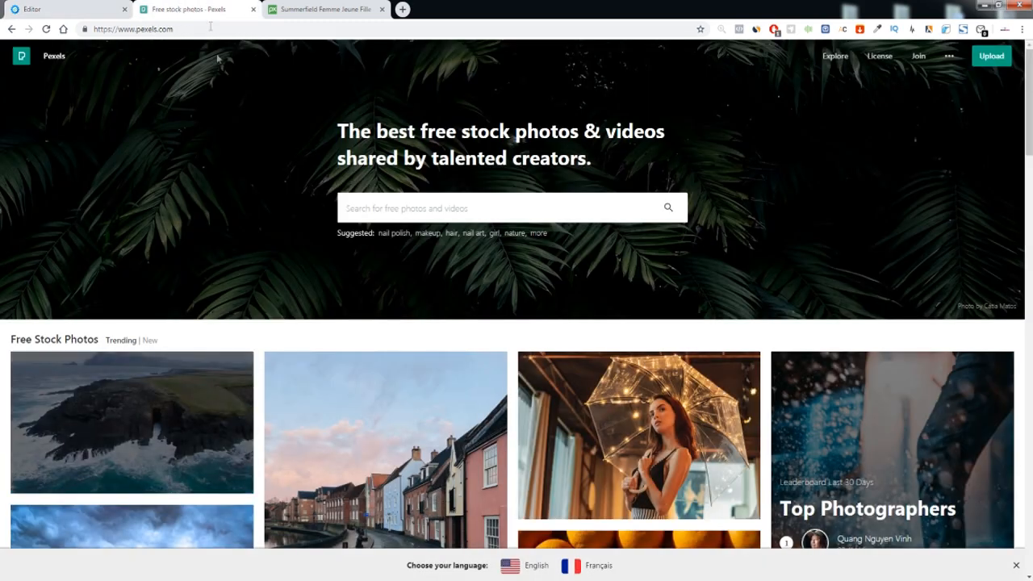
{"action": "left_click", "coordinate": [49, 9]}
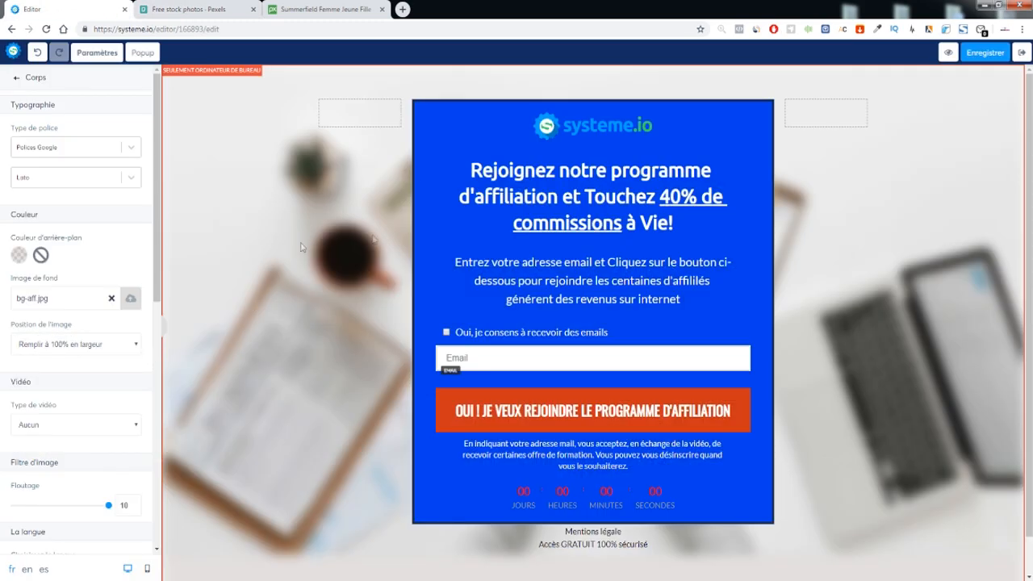
{"action": "left_click", "coordinate": [570, 136]}
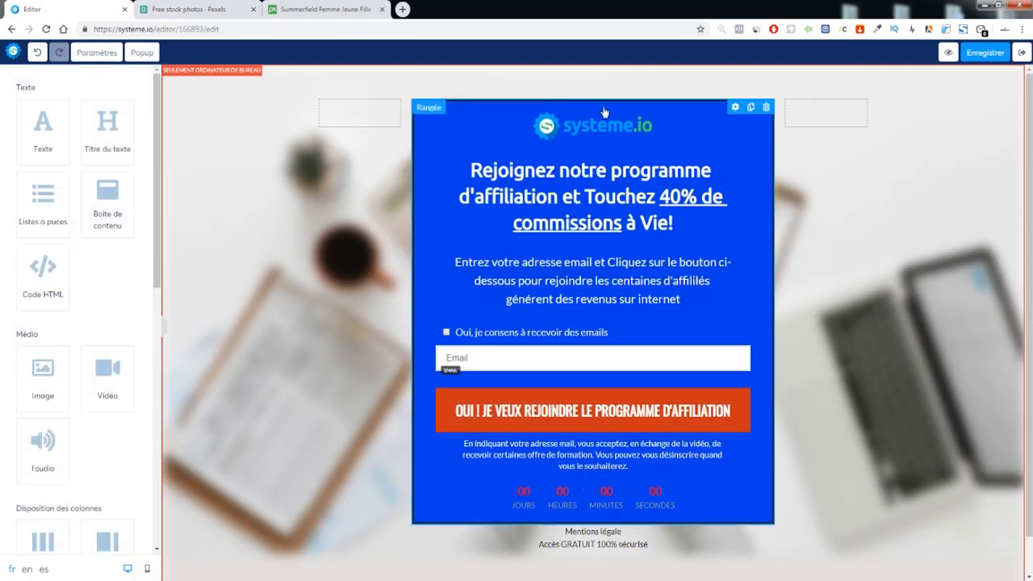
Set the border colour of the blue form row to dark green (213022)
{"action": "left_click", "coordinate": [604, 107]}
{"action": "scroll", "coordinate": [75, 297], "scroll_direction": "down", "scroll_amount": 5}
{"action": "scroll", "coordinate": [75, 298], "scroll_direction": "down", "scroll_amount": 3}
{"action": "scroll", "coordinate": [71, 292], "scroll_direction": "up", "scroll_amount": 3}
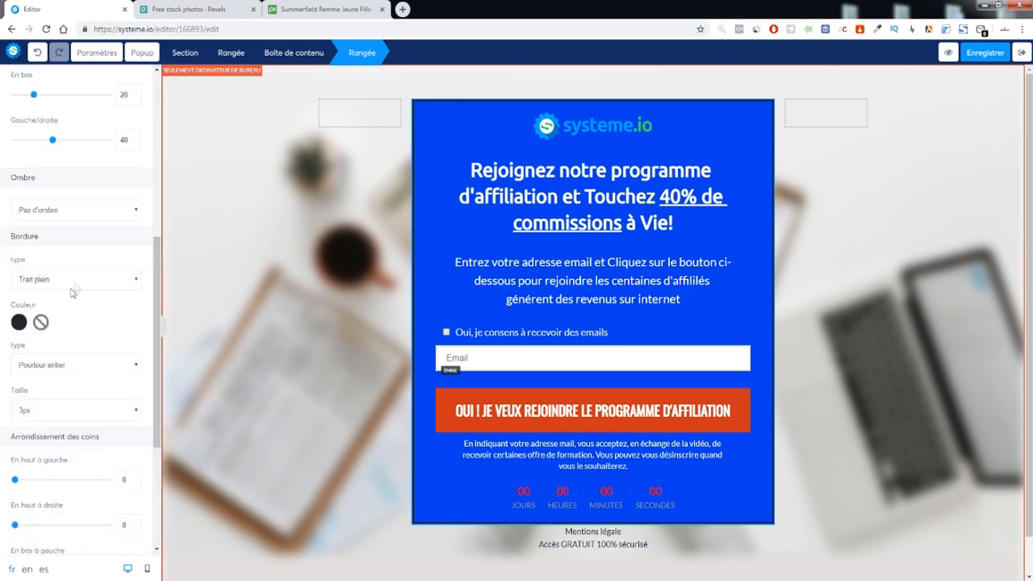
{"action": "left_click", "coordinate": [19, 322]}
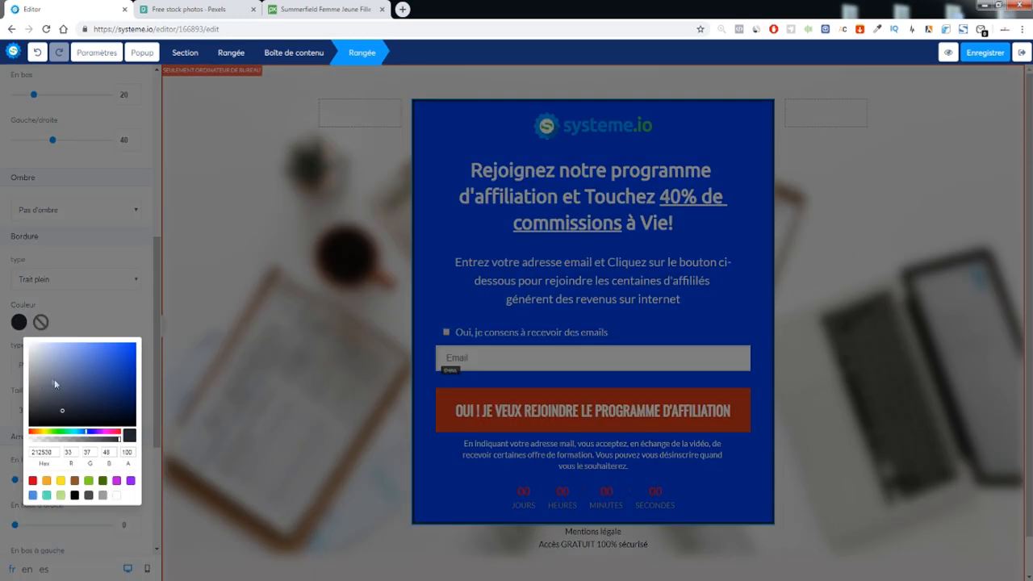
{"action": "left_click", "coordinate": [62, 432]}
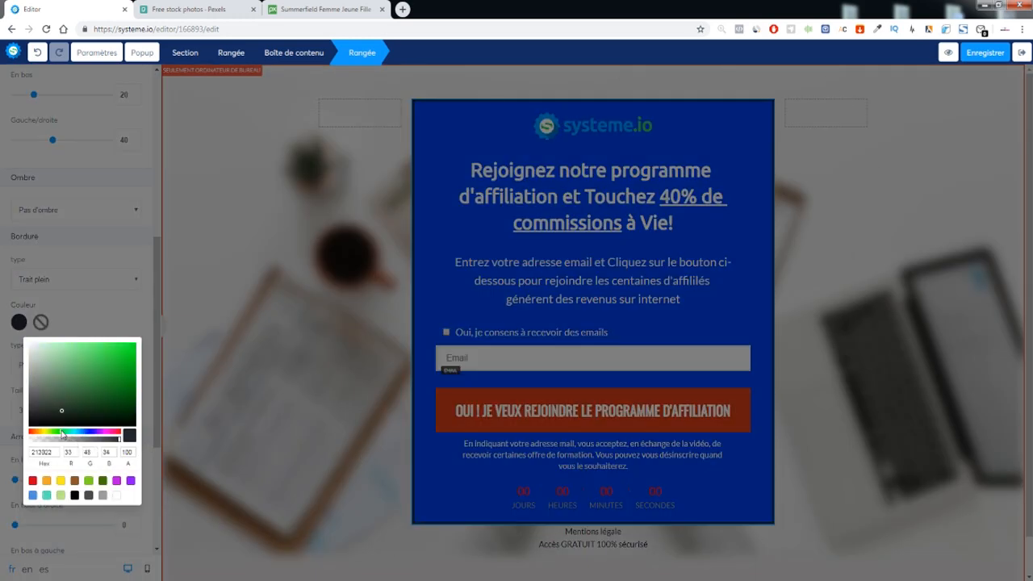
{"action": "left_click", "coordinate": [132, 320]}
{"action": "left_click", "coordinate": [536, 295]}
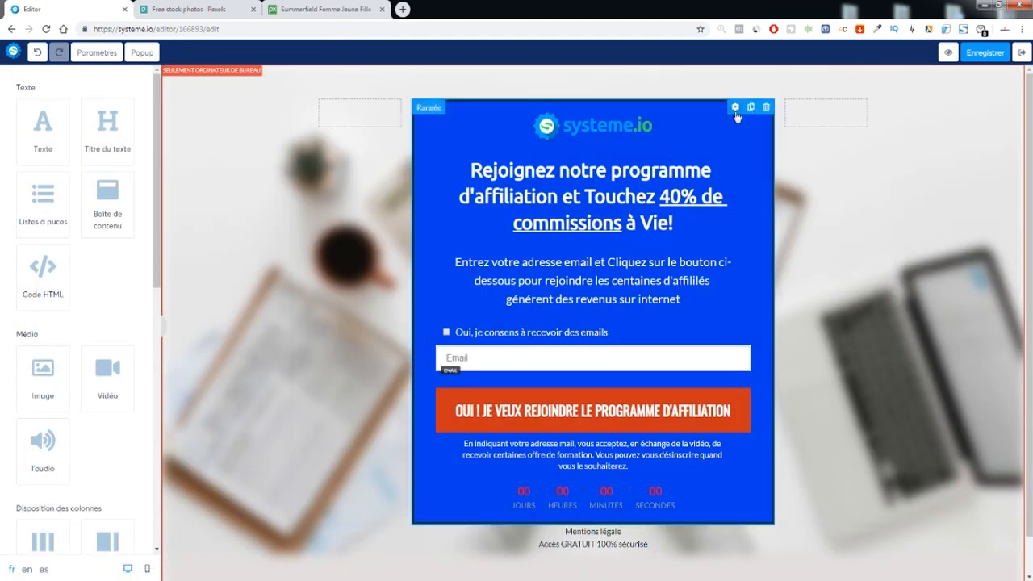
Try a larger top margin on the blue form row, and reset it to 0
{"action": "left_click", "coordinate": [735, 107]}
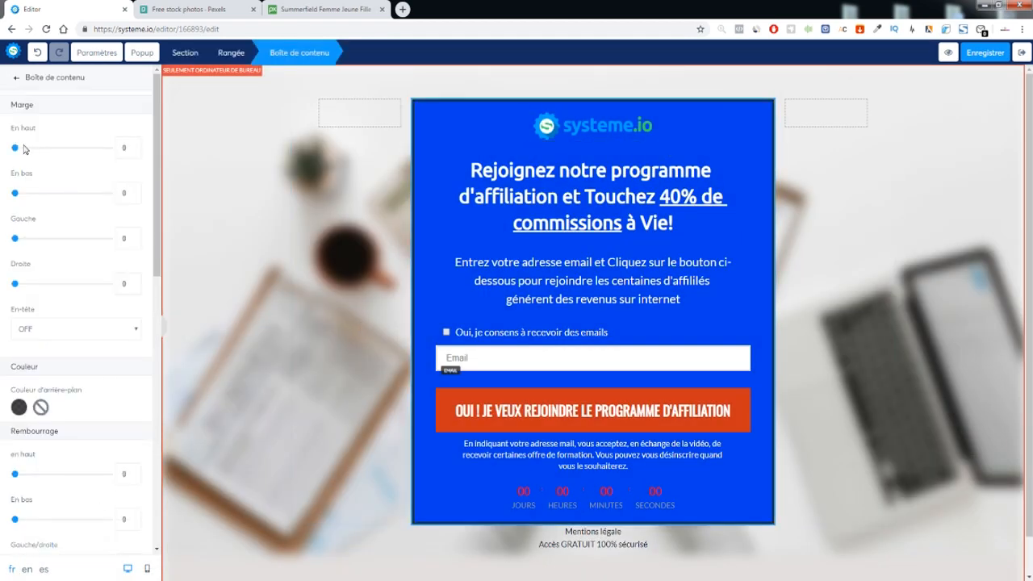
{"action": "mouse_move", "coordinate": [17, 151]}
{"action": "left_mouse_down"}
{"action": "mouse_move", "coordinate": [40, 151]}
{"action": "mouse_move", "coordinate": [14, 151]}
{"action": "left_mouse_up"}
{"action": "left_click", "coordinate": [526, 173]}
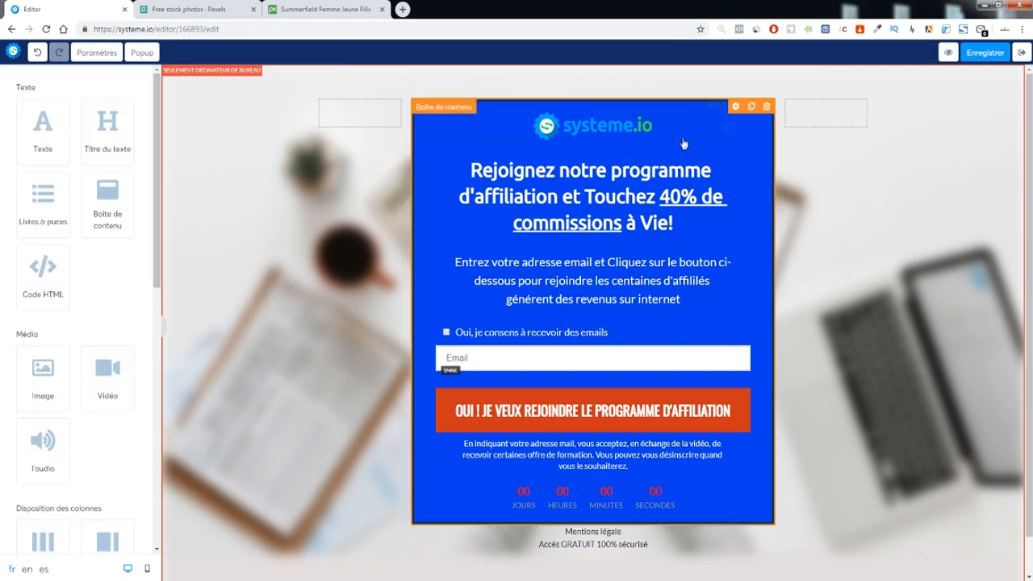
{"action": "left_click", "coordinate": [729, 117]}
{"action": "left_click_drag", "start_coordinate": [15, 150], "coordinate": [49, 151]}
{"action": "left_click", "coordinate": [264, 165]}
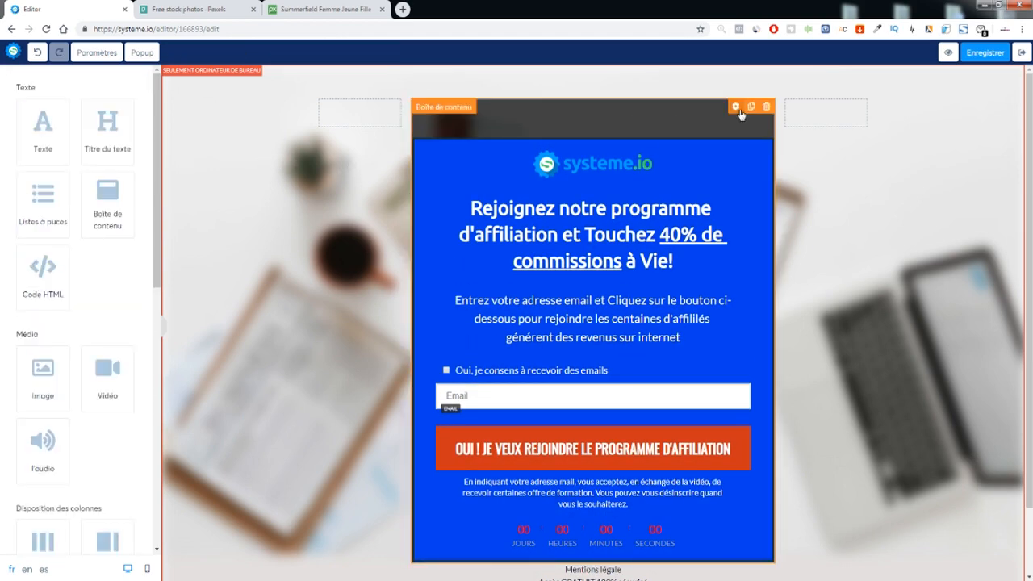
{"action": "left_click", "coordinate": [736, 107]}
{"action": "scroll", "coordinate": [80, 230], "scroll_direction": "down", "scroll_amount": 10}
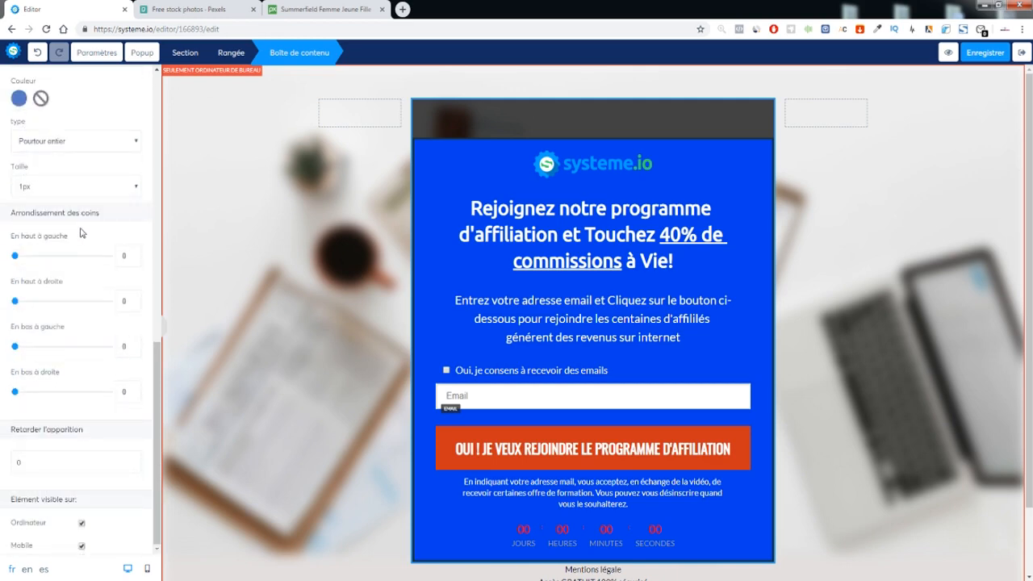
{"action": "left_click", "coordinate": [272, 222]}
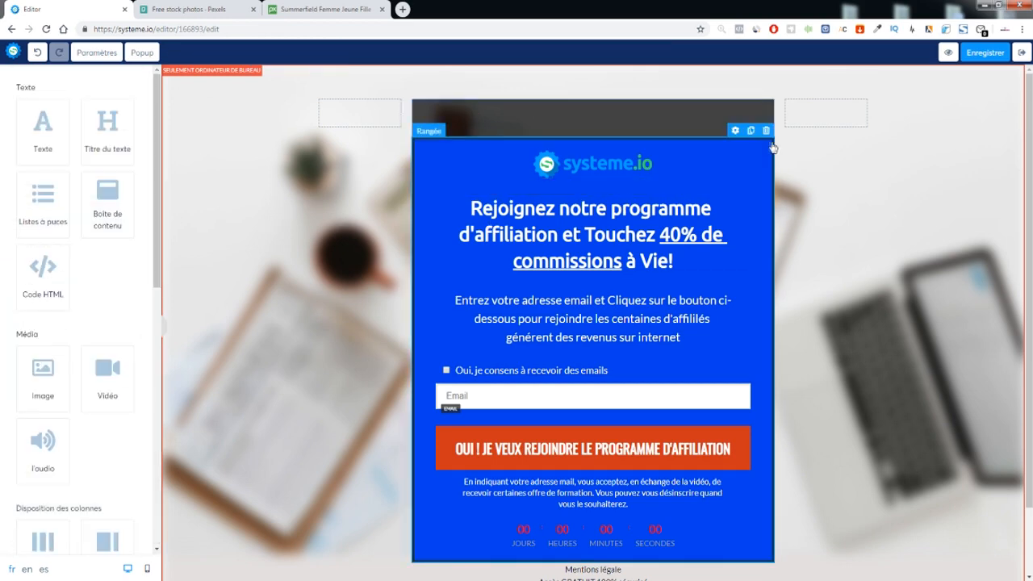
{"action": "left_click", "coordinate": [739, 133]}
{"action": "left_click_drag", "start_coordinate": [47, 148], "coordinate": [2, 151]}
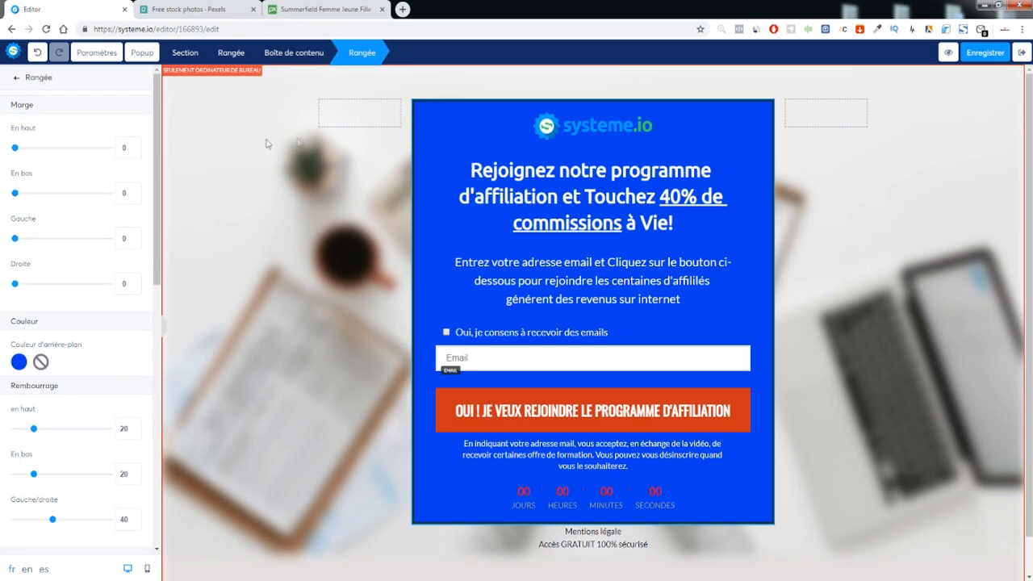
{"action": "left_click", "coordinate": [267, 141]}
Examine the desktop capture page and the margin and padding settings of the outer row around the form
{"action": "scroll", "coordinate": [589, 382], "scroll_direction": "down", "scroll_amount": 1}
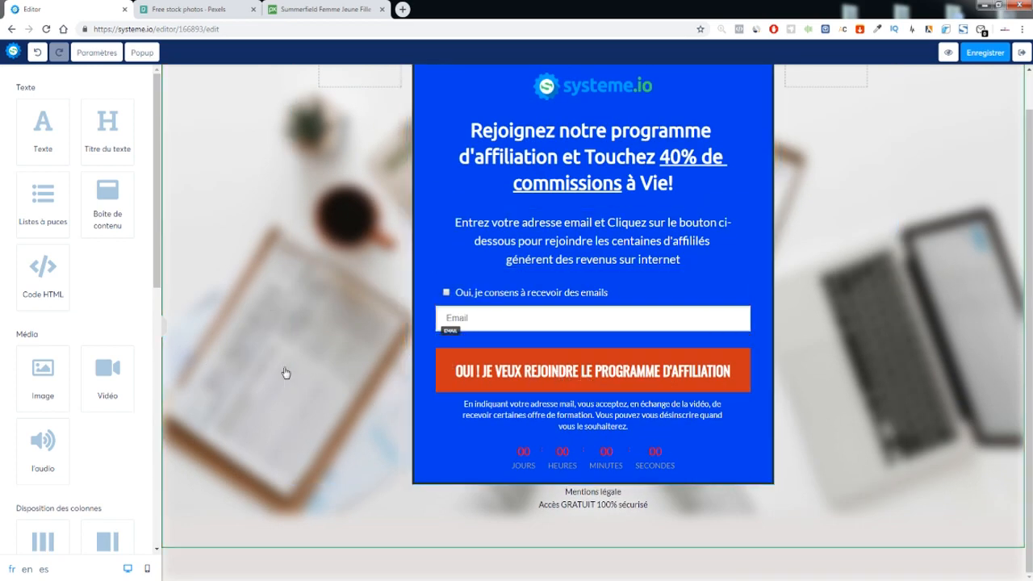
{"action": "scroll", "coordinate": [500, 299], "scroll_direction": "up", "scroll_amount": 1}
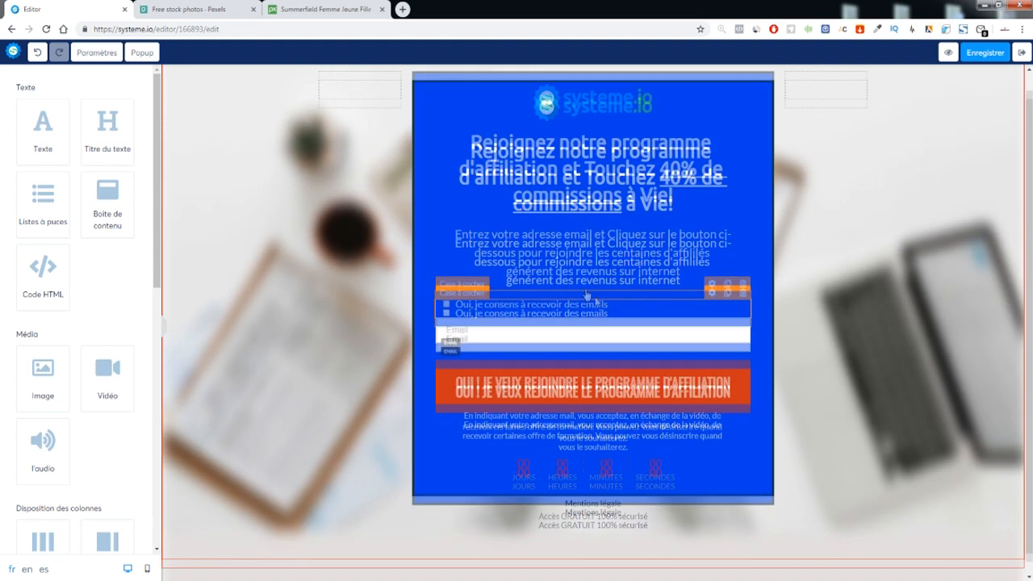
{"action": "scroll", "coordinate": [518, 278], "scroll_direction": "down", "scroll_amount": 1}
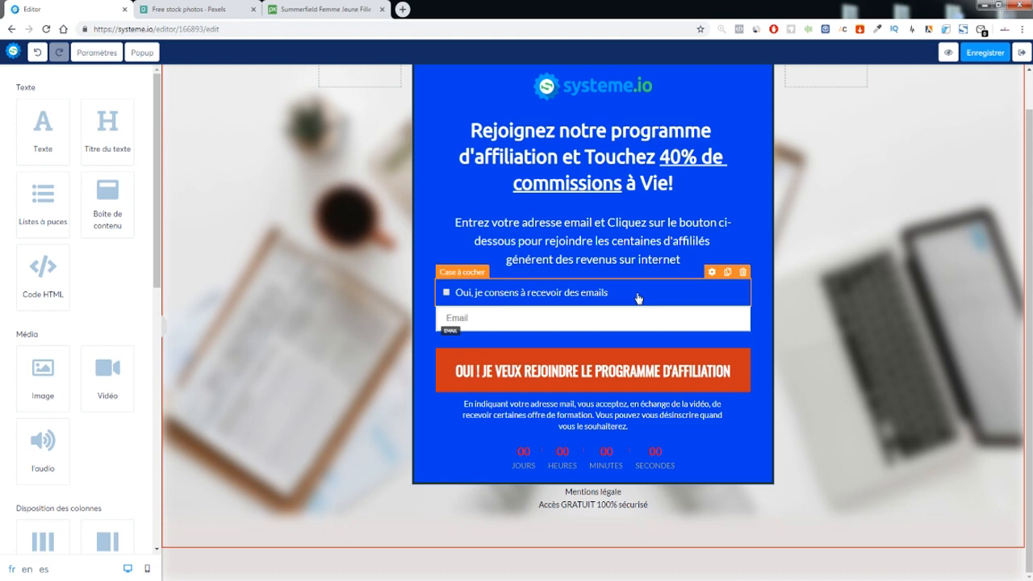
{"action": "scroll", "coordinate": [652, 277], "scroll_direction": "up", "scroll_amount": 1}
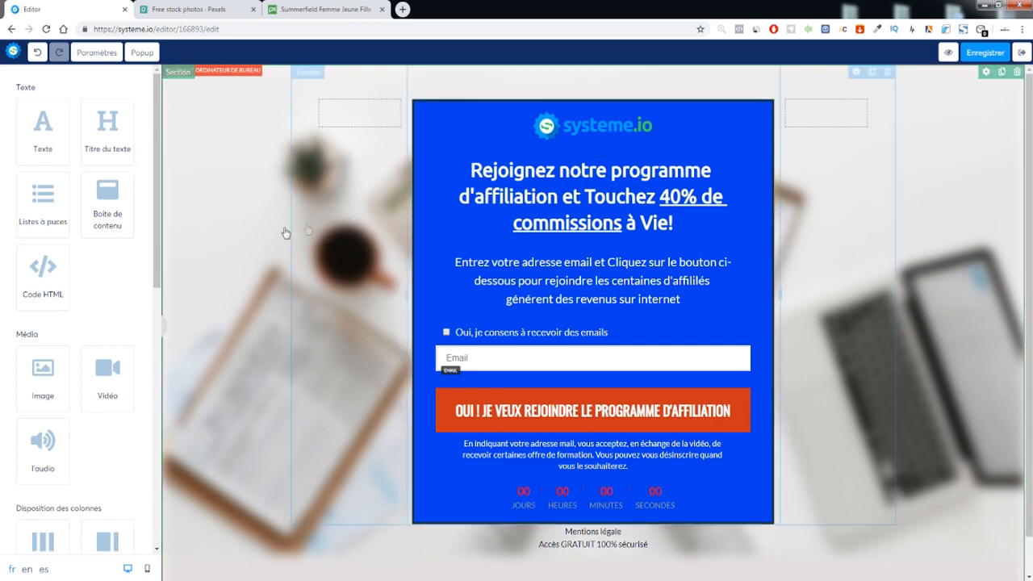
{"action": "scroll", "coordinate": [694, 274], "scroll_direction": "down", "scroll_amount": 1}
{"action": "scroll", "coordinate": [726, 279], "scroll_direction": "up", "scroll_amount": 1}
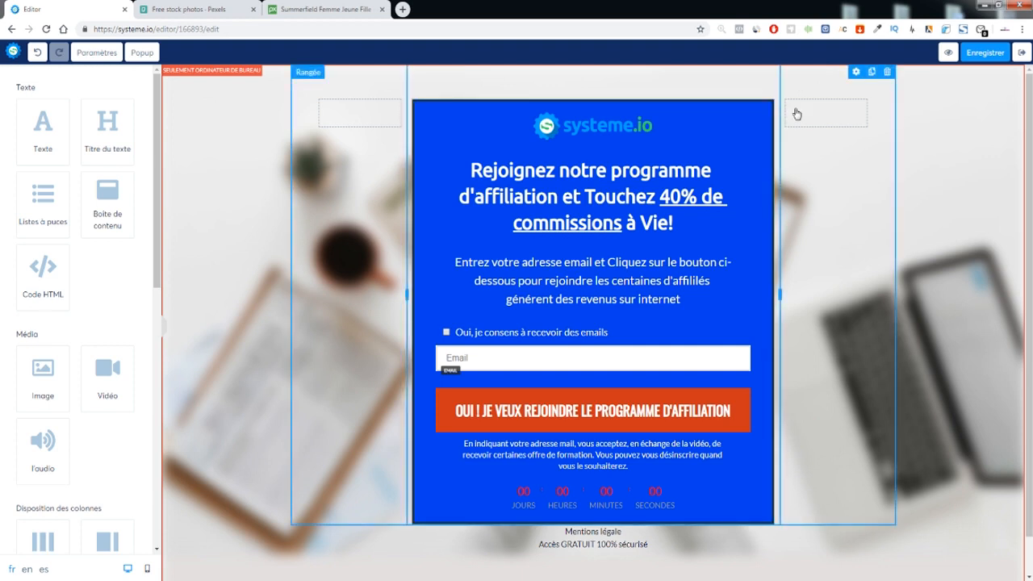
{"action": "left_click", "coordinate": [856, 72]}
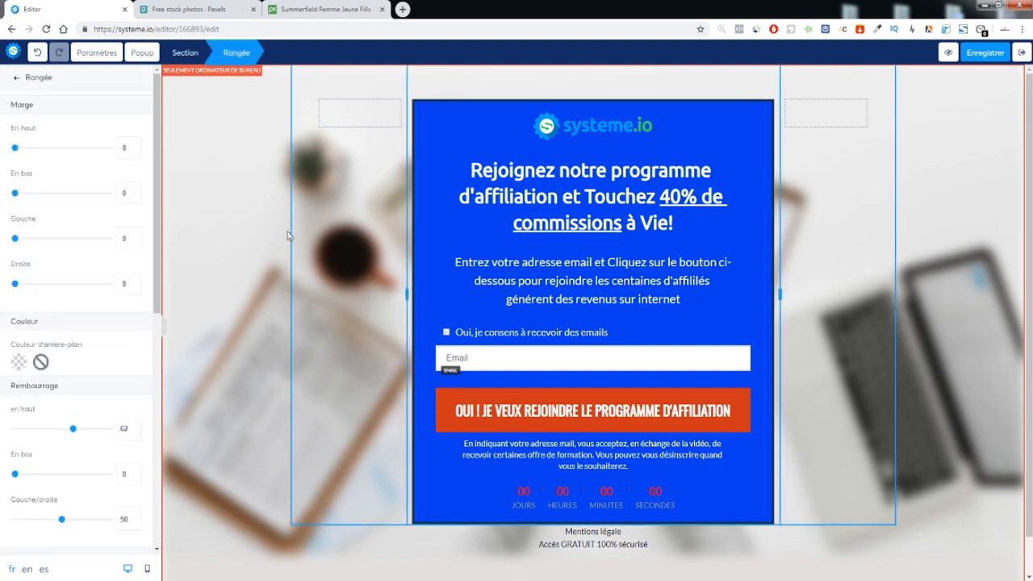
{"action": "left_click", "coordinate": [235, 238]}
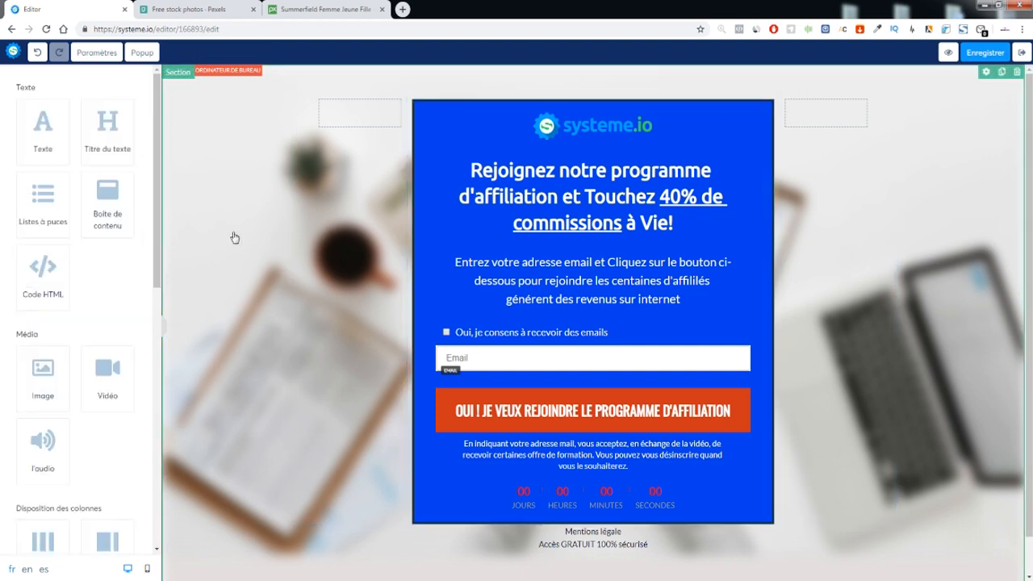
{"action": "left_click", "coordinate": [235, 238]}
{"action": "left_click", "coordinate": [305, 188]}
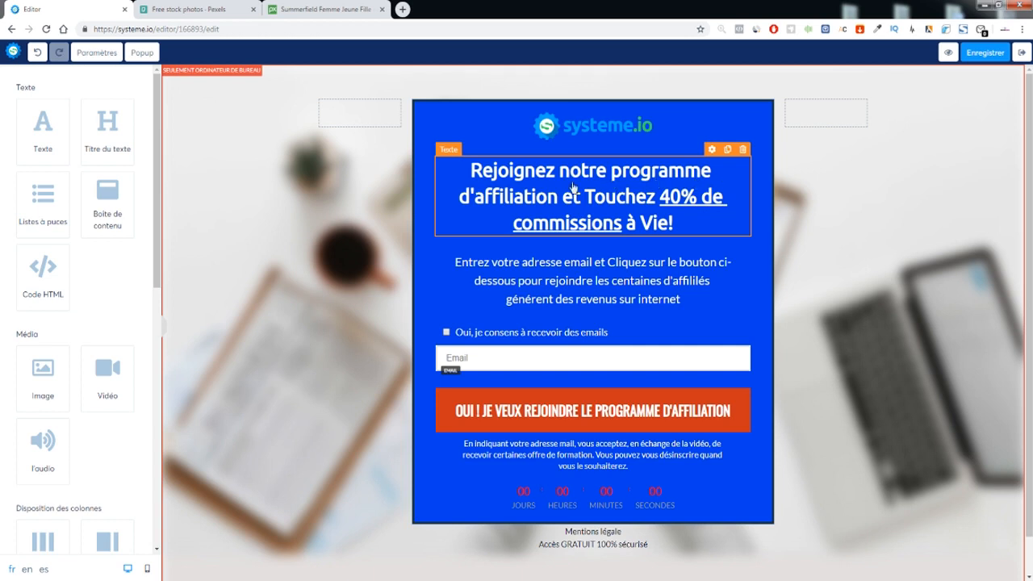
{"action": "scroll", "coordinate": [388, 218], "scroll_direction": "down", "scroll_amount": 1}
{"action": "scroll", "coordinate": [381, 226], "scroll_direction": "up", "scroll_amount": 1}
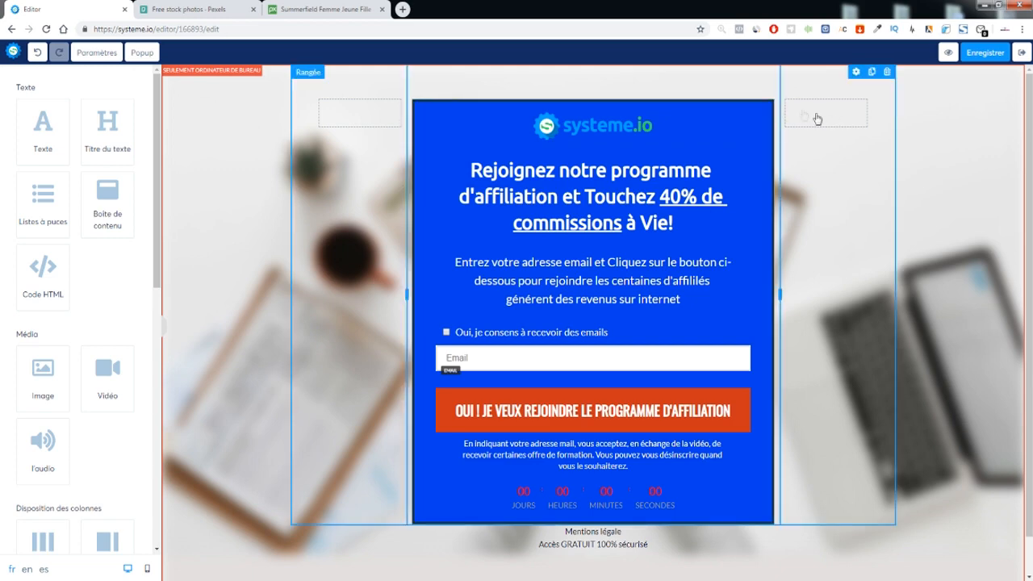
{"action": "scroll", "coordinate": [861, 252], "scroll_direction": "down", "scroll_amount": 1}
{"action": "scroll", "coordinate": [311, 284], "scroll_direction": "up", "scroll_amount": 1}
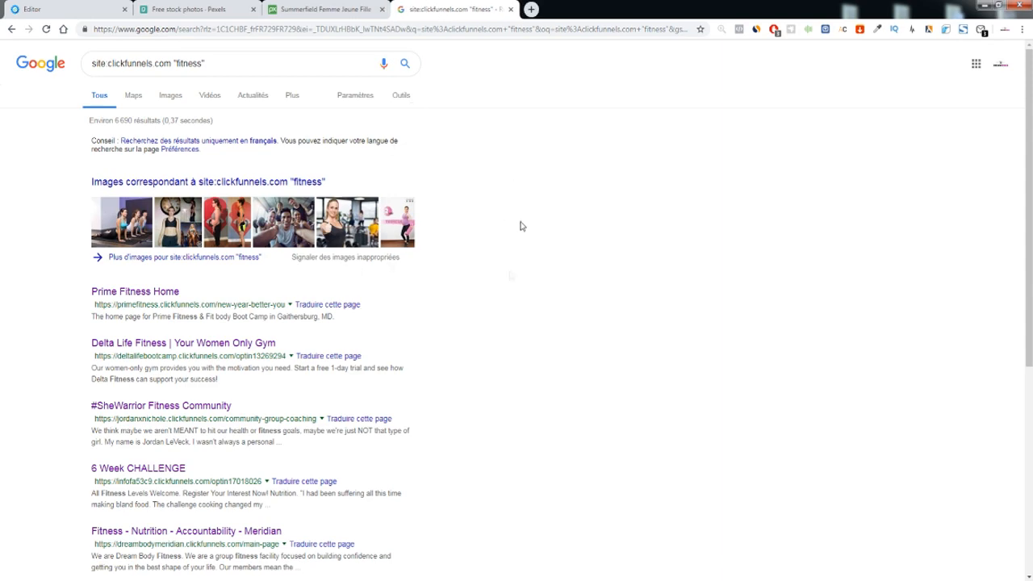
Review the Google results for site:clickfunnels.com "fitness" and their search query, close that page, and return to the page editor
{"action": "scroll", "coordinate": [384, 277], "scroll_direction": "down", "scroll_amount": 7}
{"action": "scroll", "coordinate": [384, 277], "scroll_direction": "up", "scroll_amount": 5}
{"action": "left_click_drag", "start_coordinate": [91, 63], "coordinate": [152, 63]}
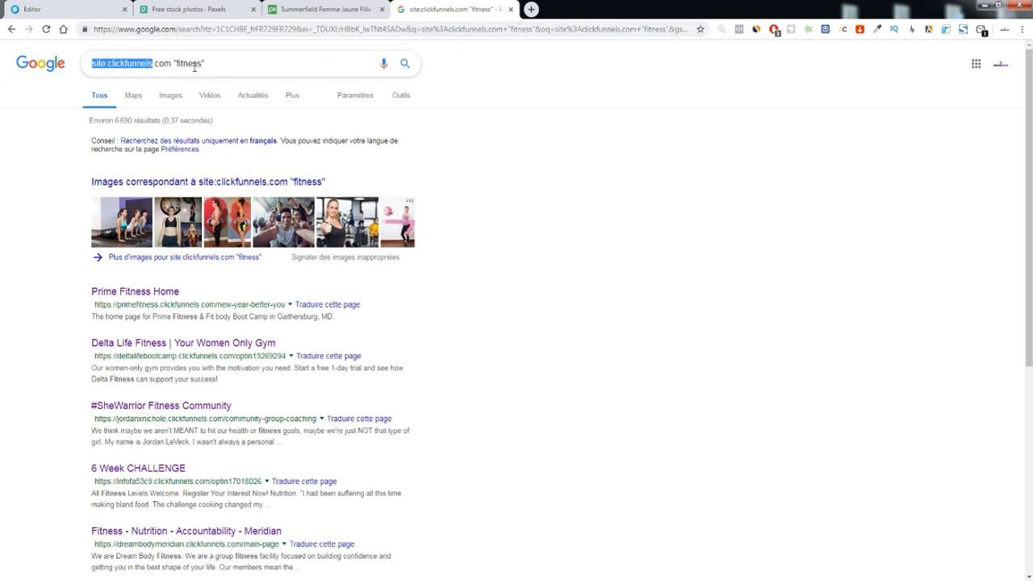
{"action": "left_click_drag", "start_coordinate": [172, 63], "coordinate": [107, 63]}
{"action": "left_click", "coordinate": [252, 62]}
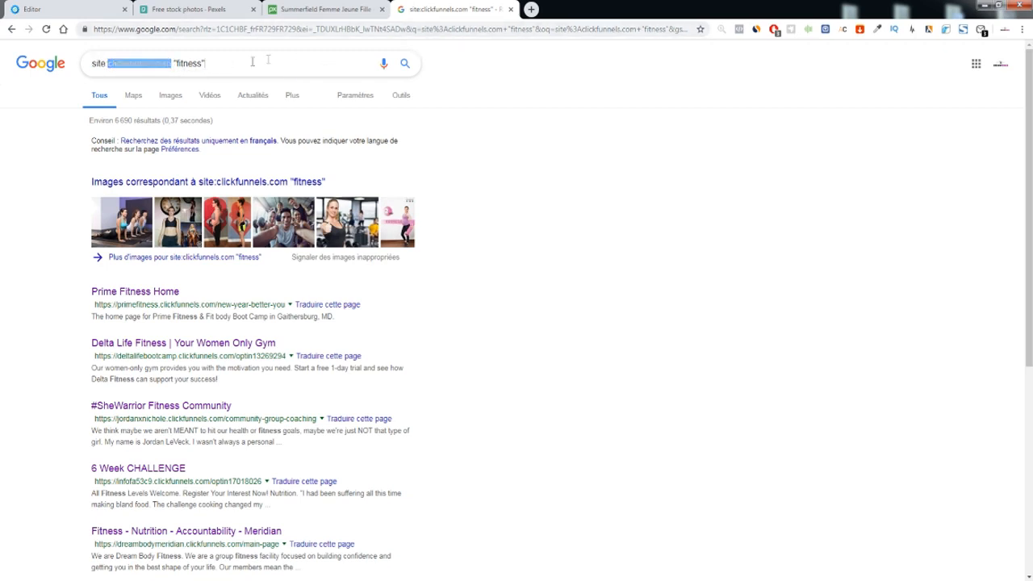
{"action": "left_click", "coordinate": [511, 9]}
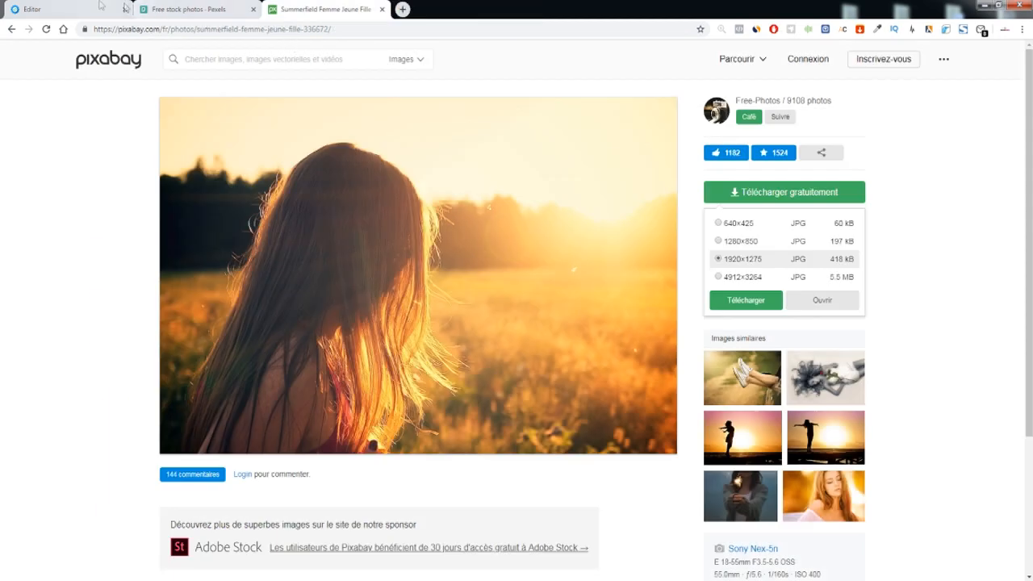
{"action": "left_click", "coordinate": [87, 10]}
Show the capture page's mobile version, check the Pixabay photo page in iPhone X device emulation, and return to the page editor
{"action": "scroll", "coordinate": [346, 341], "scroll_direction": "down", "scroll_amount": 1}
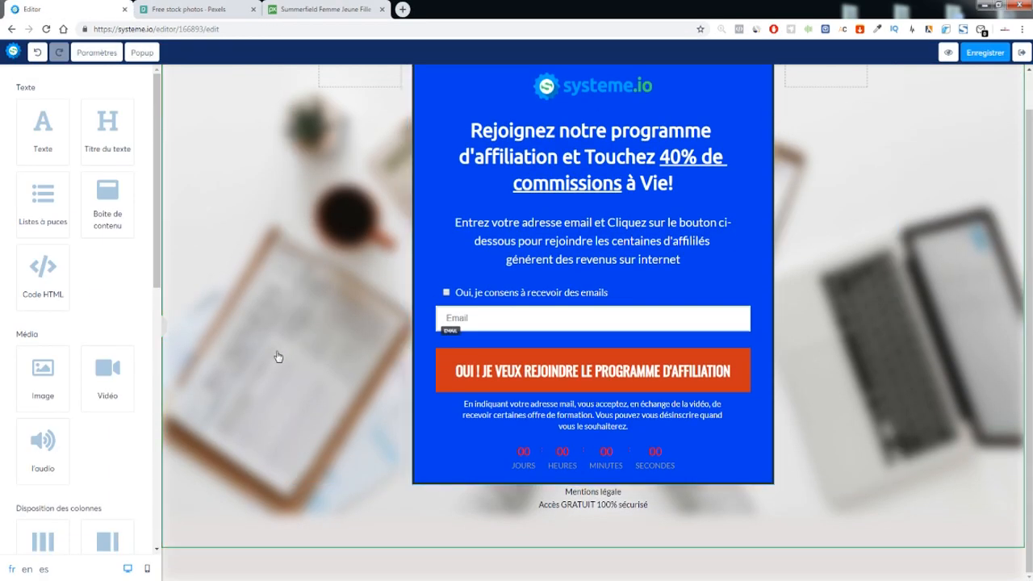
{"action": "left_click", "coordinate": [147, 569]}
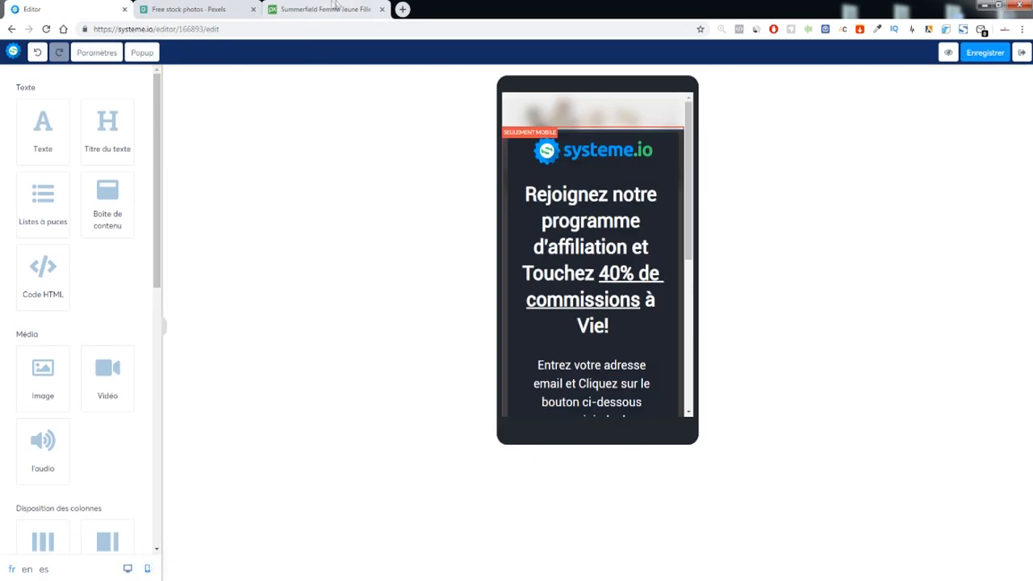
{"action": "right_click", "coordinate": [336, 130]}
{"action": "left_click", "coordinate": [327, 10]}
{"action": "right_click", "coordinate": [101, 174]}
{"action": "left_click", "coordinate": [174, 342]}
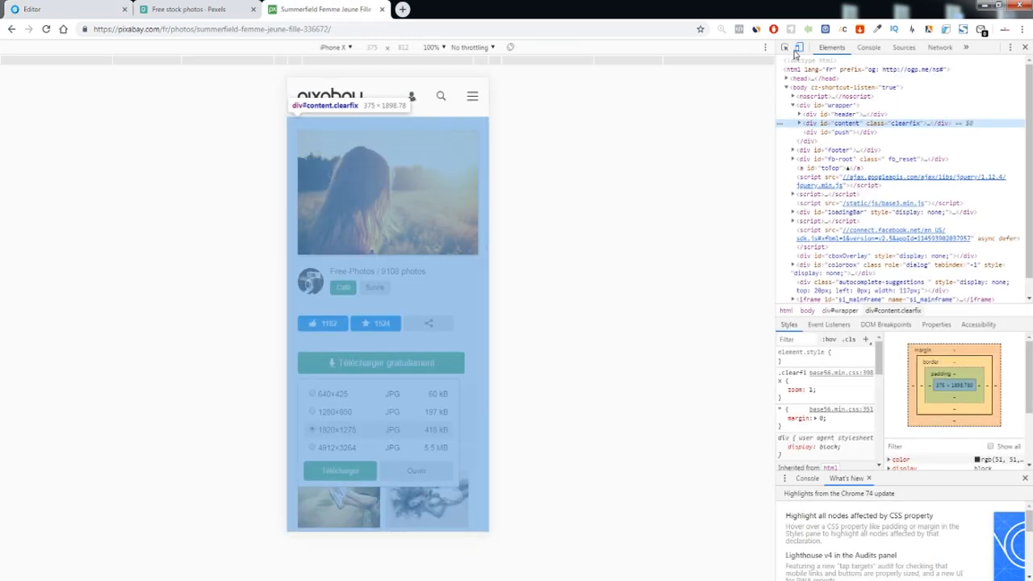
{"action": "scroll", "coordinate": [371, 267], "scroll_direction": "down", "scroll_amount": 5}
{"action": "scroll", "coordinate": [371, 268], "scroll_direction": "up", "scroll_amount": 6}
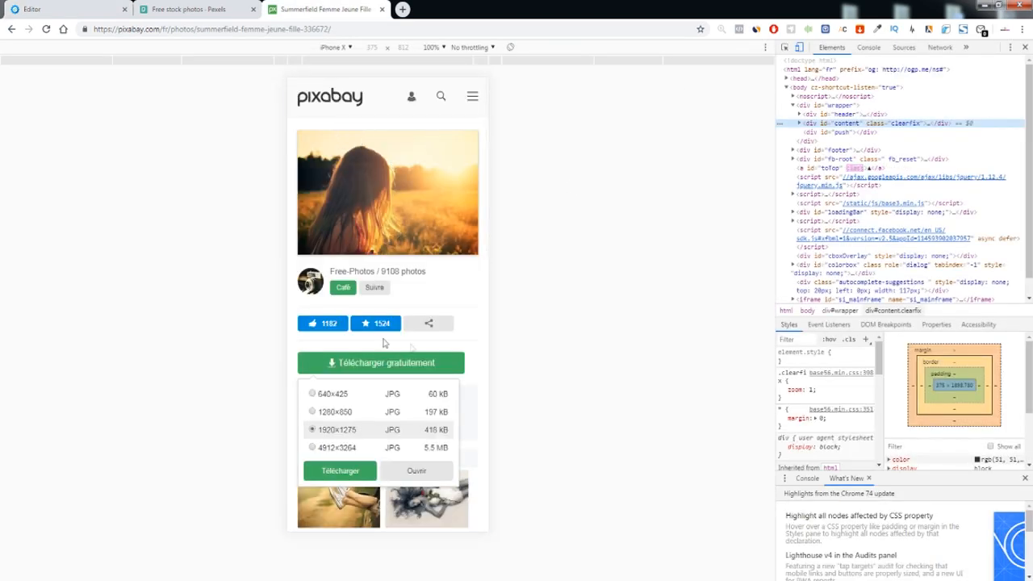
{"action": "left_click", "coordinate": [81, 9]}
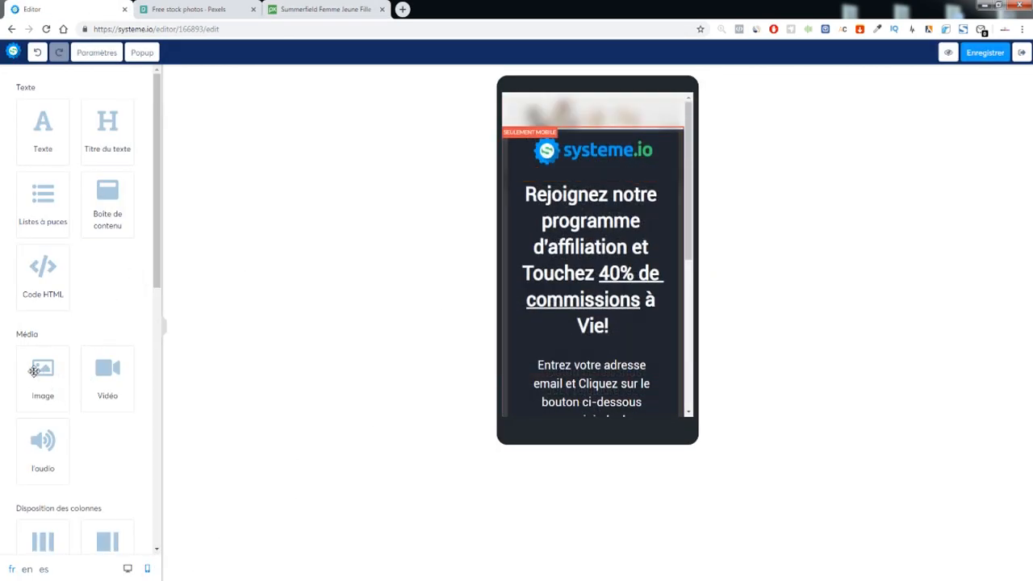
Insert an image element below the mobile page's heading and a text block beneath that image
{"action": "left_click_drag", "start_coordinate": [34, 370], "coordinate": [574, 344]}
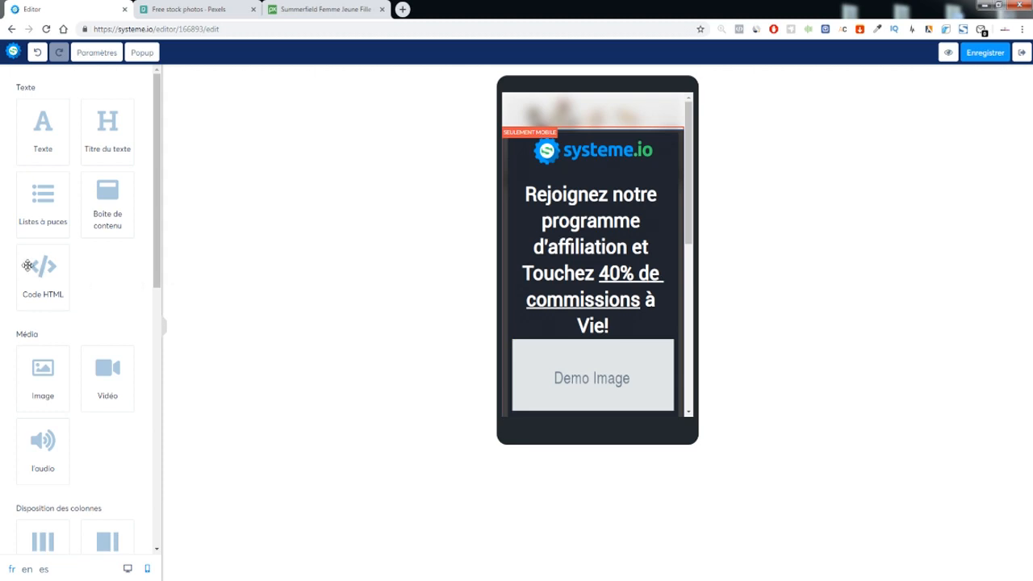
{"action": "scroll", "coordinate": [549, 318], "scroll_direction": "down", "scroll_amount": 2}
{"action": "left_click_drag", "start_coordinate": [24, 113], "coordinate": [566, 288]}
Try white (FFFFFF) as the text colour of the inserted text block, and delete the block
{"action": "double_click", "coordinate": [604, 285]}
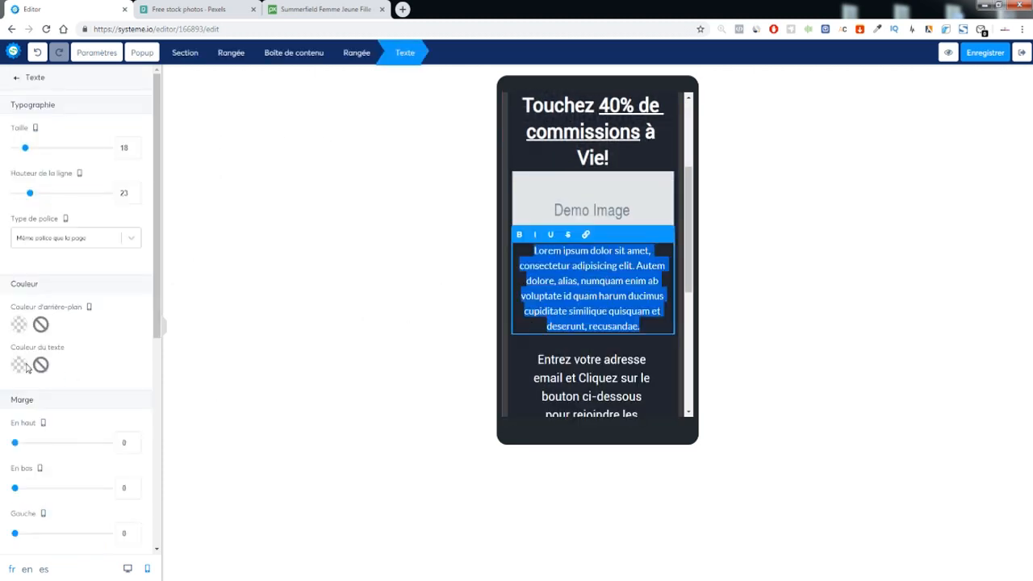
{"action": "left_click", "coordinate": [18, 365]}
{"action": "left_click", "coordinate": [116, 538]}
{"action": "left_click", "coordinate": [383, 367]}
{"action": "left_click", "coordinate": [383, 368]}
{"action": "left_click", "coordinate": [611, 300]}
{"action": "triple_click", "coordinate": [611, 300]}
{"action": "left_click", "coordinate": [18, 366]}
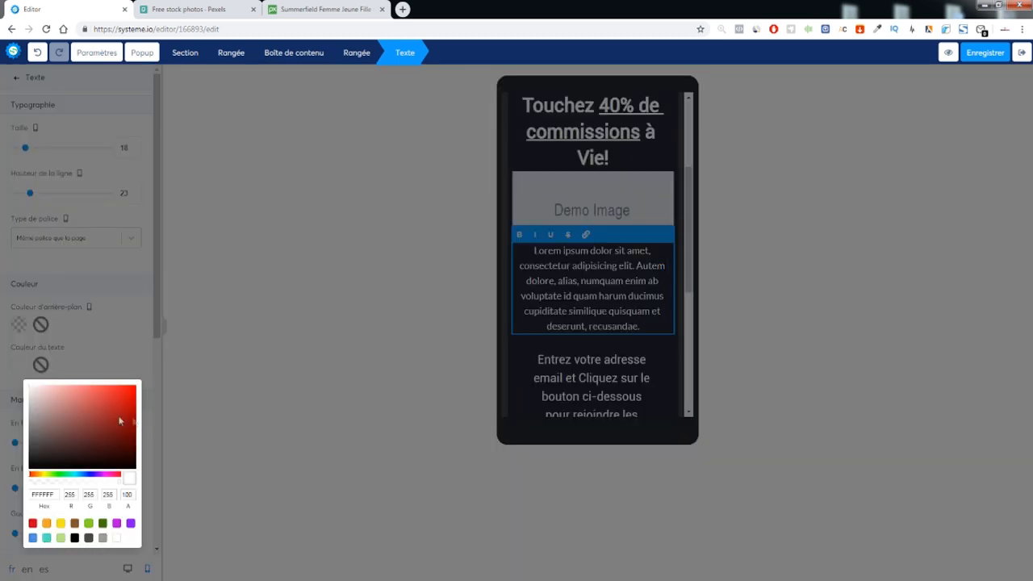
{"action": "left_click", "coordinate": [117, 407]}
{"action": "left_click", "coordinate": [128, 357]}
{"action": "left_click", "coordinate": [669, 240]}
{"action": "left_click", "coordinate": [561, 94]}
Insert a new text block beneath the demo image on the mobile page and open its text for editing
{"action": "left_click_drag", "start_coordinate": [43, 125], "coordinate": [648, 247]}
{"action": "left_click", "coordinate": [602, 276]}
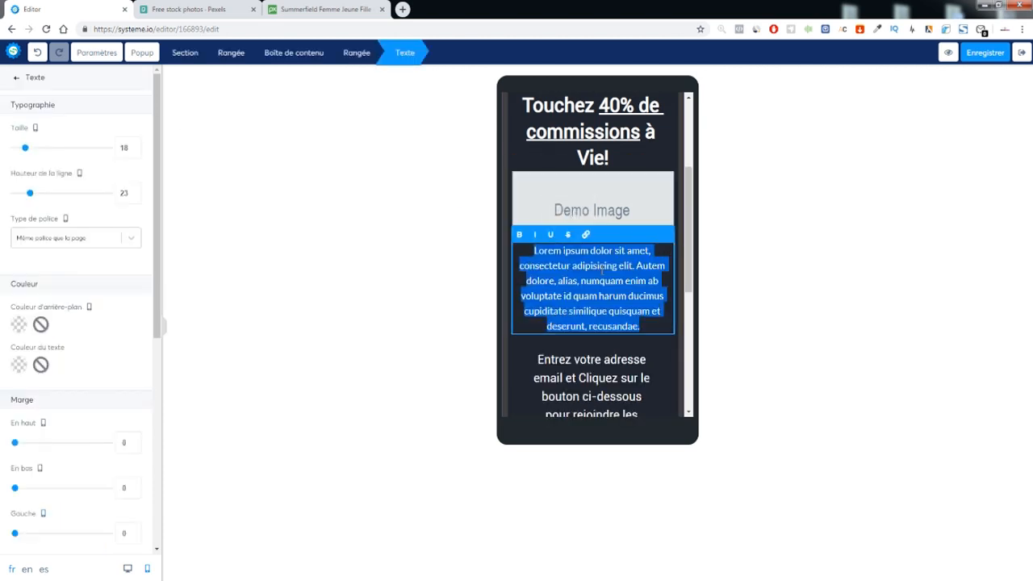
{"action": "left_click", "coordinate": [607, 320]}
{"action": "left_click_drag", "start_coordinate": [645, 334], "coordinate": [529, 254]}
{"action": "left_click", "coordinate": [614, 314]}
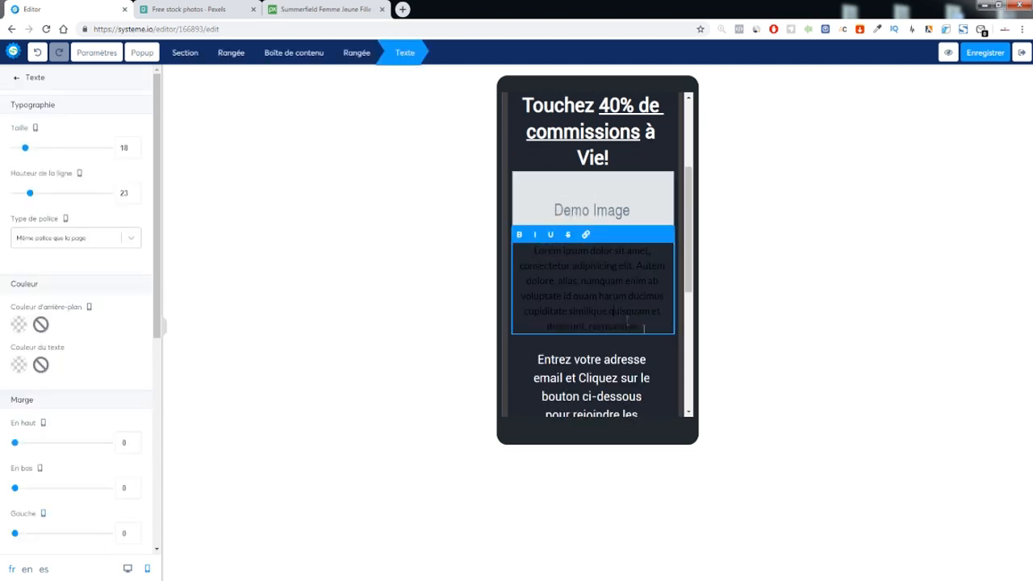
Set the colour of the Lorem ipsum text below the demo image to white
{"action": "triple_click", "coordinate": [595, 293]}
{"action": "left_click", "coordinate": [23, 365]}
{"action": "left_click_drag", "start_coordinate": [88, 409], "coordinate": [51, 237]}
{"action": "left_click_drag", "start_coordinate": [106, 451], "coordinate": [30, 375]}
{"action": "left_click", "coordinate": [40, 364]}
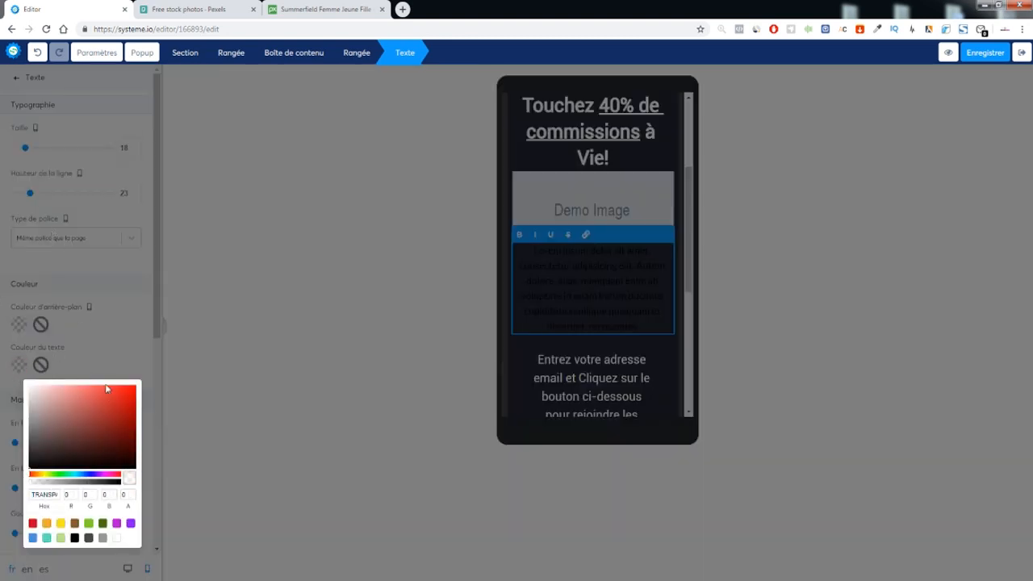
{"action": "left_click_drag", "start_coordinate": [96, 412], "coordinate": [30, 312]}
{"action": "left_click", "coordinate": [105, 347]}
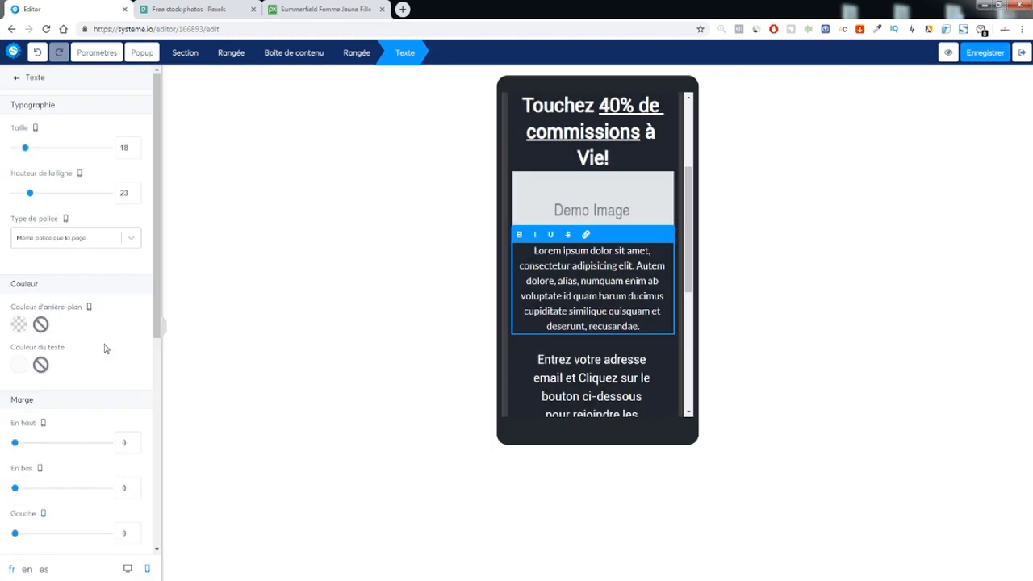
Close the text settings and review the mobile layout with the added image and text block
{"action": "left_click", "coordinate": [195, 384]}
{"action": "scroll", "coordinate": [600, 323], "scroll_direction": "down", "scroll_amount": 2}
{"action": "scroll", "coordinate": [600, 322], "scroll_direction": "up", "scroll_amount": 2}
{"action": "scroll", "coordinate": [600, 323], "scroll_direction": "down", "scroll_amount": 3}
{"action": "scroll", "coordinate": [600, 323], "scroll_direction": "up", "scroll_amount": 3}
{"action": "scroll", "coordinate": [591, 327], "scroll_direction": "down", "scroll_amount": 2}
{"action": "scroll", "coordinate": [602, 351], "scroll_direction": "up", "scroll_amount": 3}
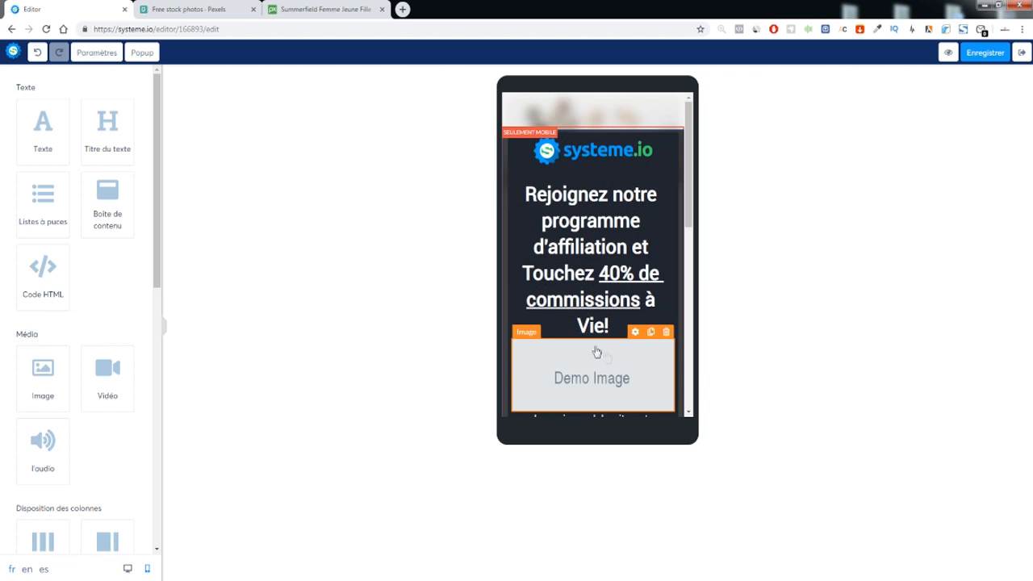
Return to the desktop layout and check the blue form row's settings
{"action": "left_click", "coordinate": [127, 568]}
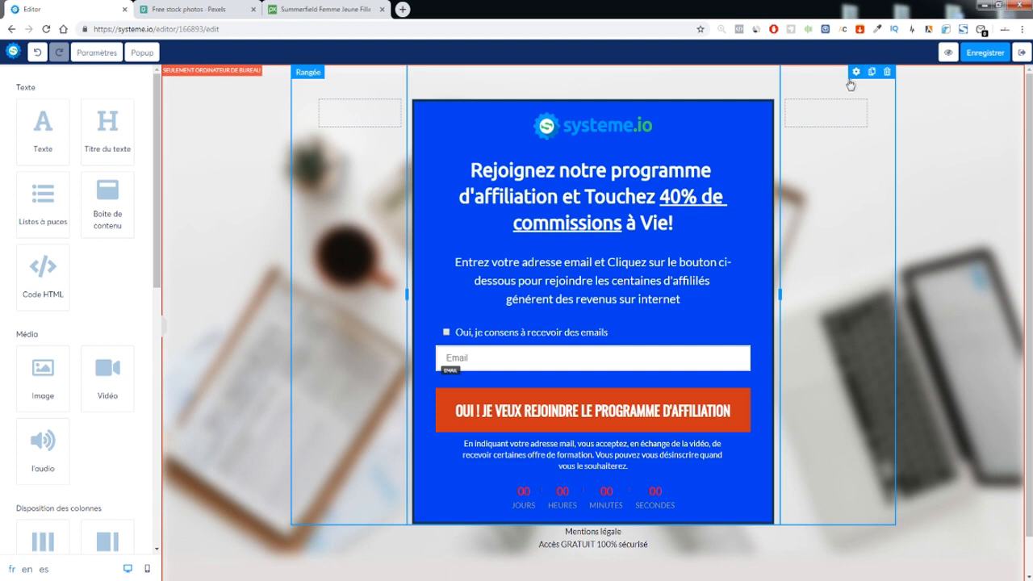
{"action": "left_click", "coordinate": [735, 107]}
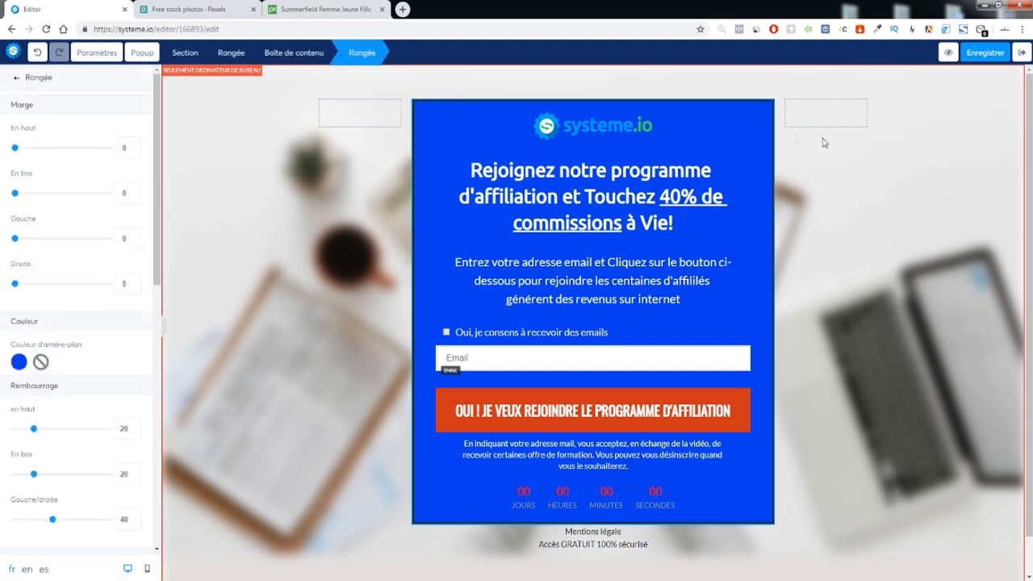
{"action": "left_click", "coordinate": [248, 314]}
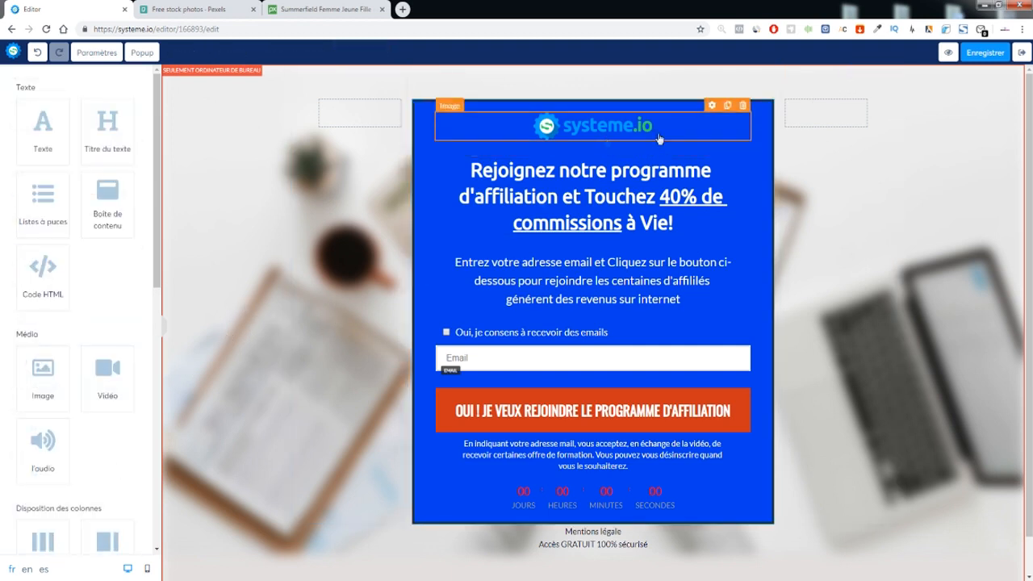